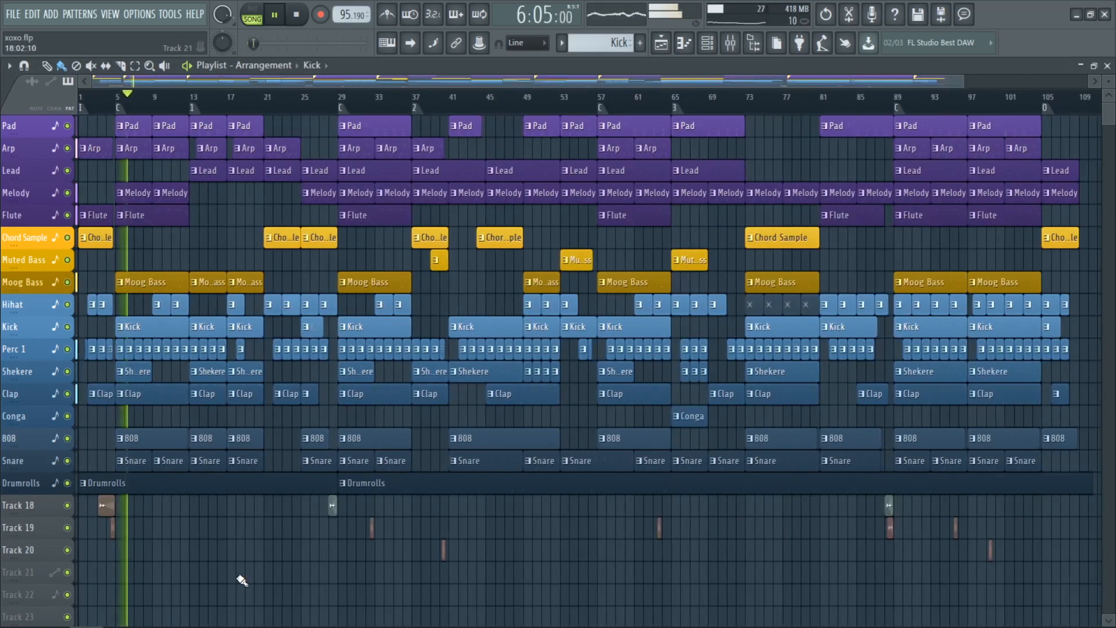
Examine the notes of the Melody clip at bar 5 in the piano roll, then return to the playlist.
scroll(102, 241, "up", 6)
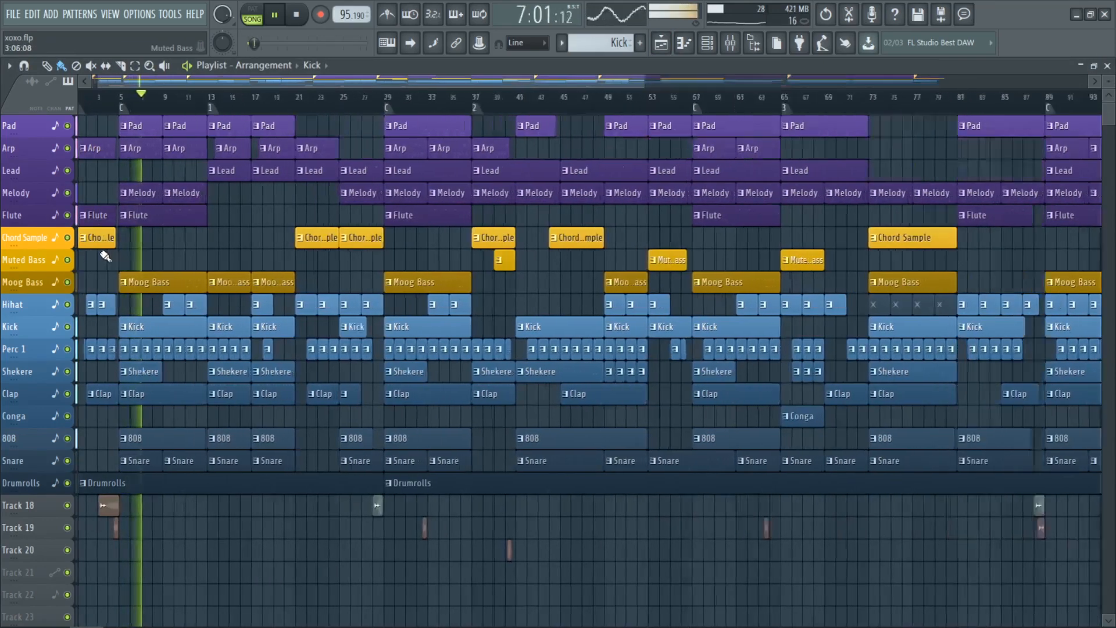
double_click(242, 195)
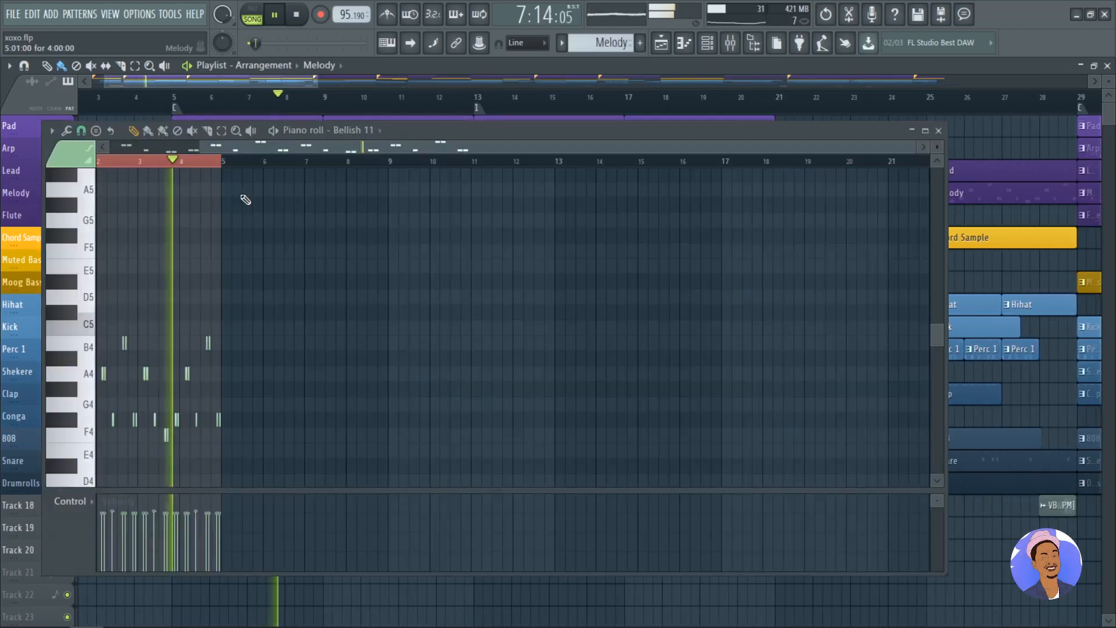
scroll(104, 298, "up", 5)
scroll(104, 298, "up", 2)
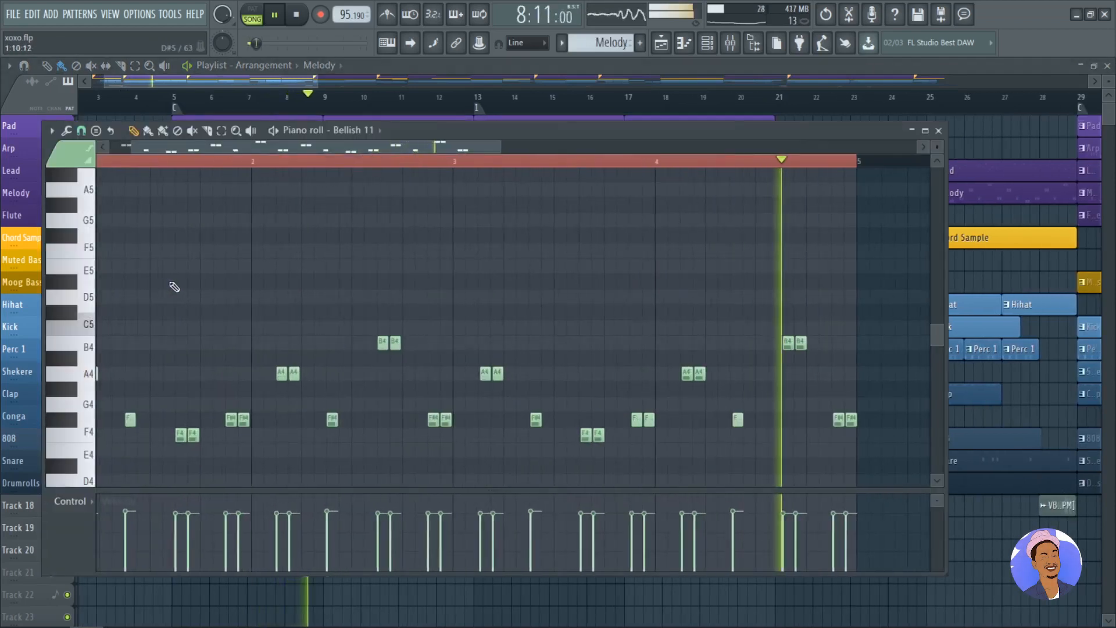
scroll(175, 287, "down", 4)
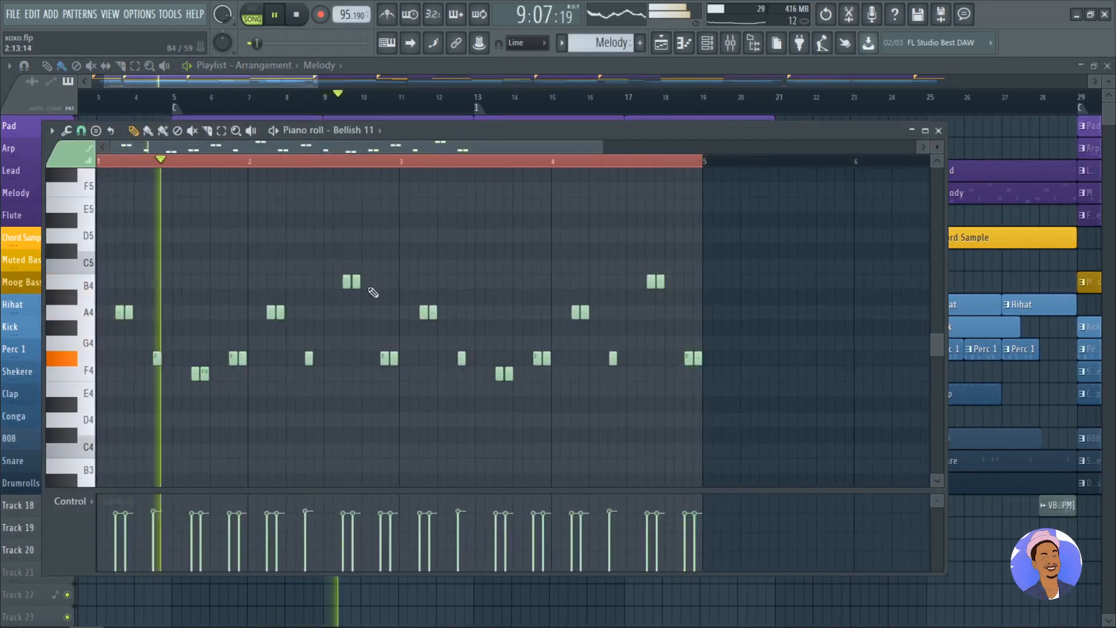
left_click(939, 131)
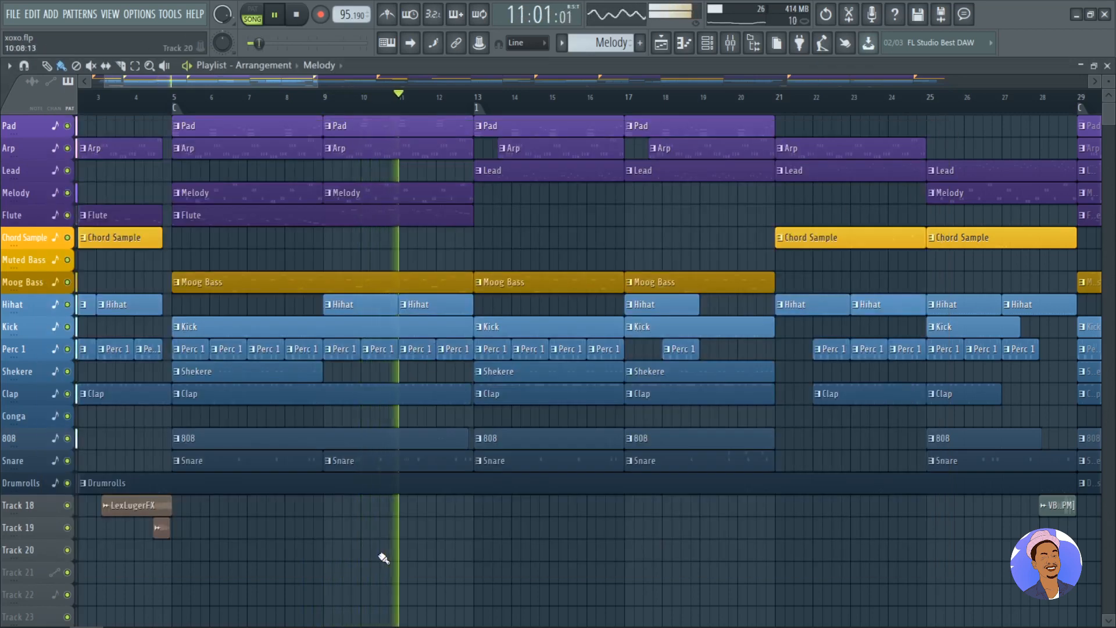
Examine the notes of the first 808 clip in the piano roll, then return to the playlist.
double_click(390, 438)
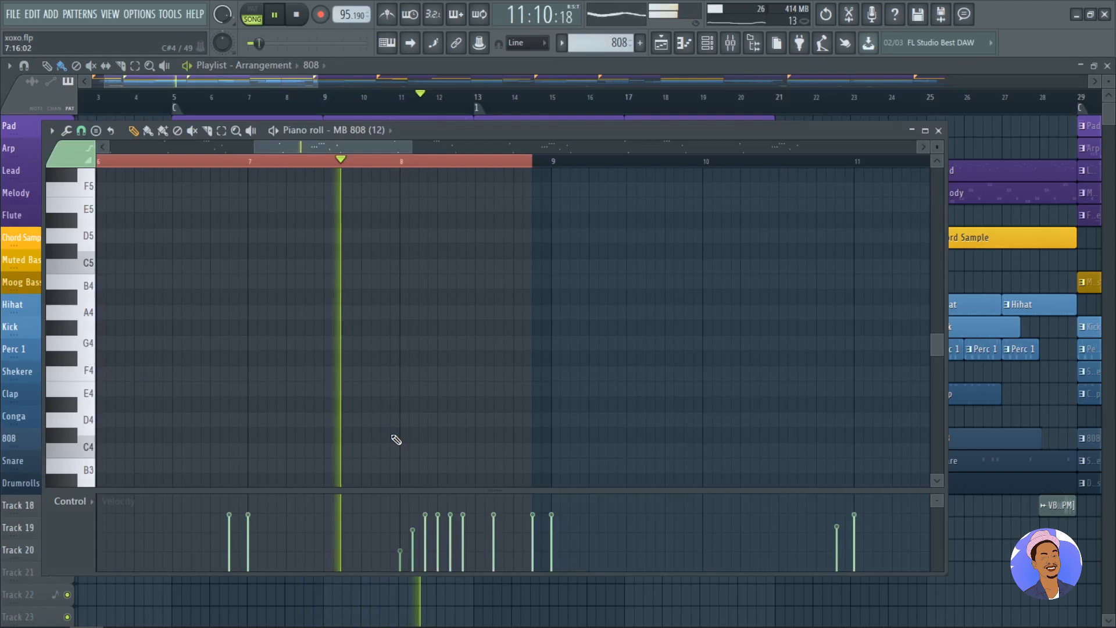
right_click(308, 391, "ctrl")
scroll(126, 366, "up", 1)
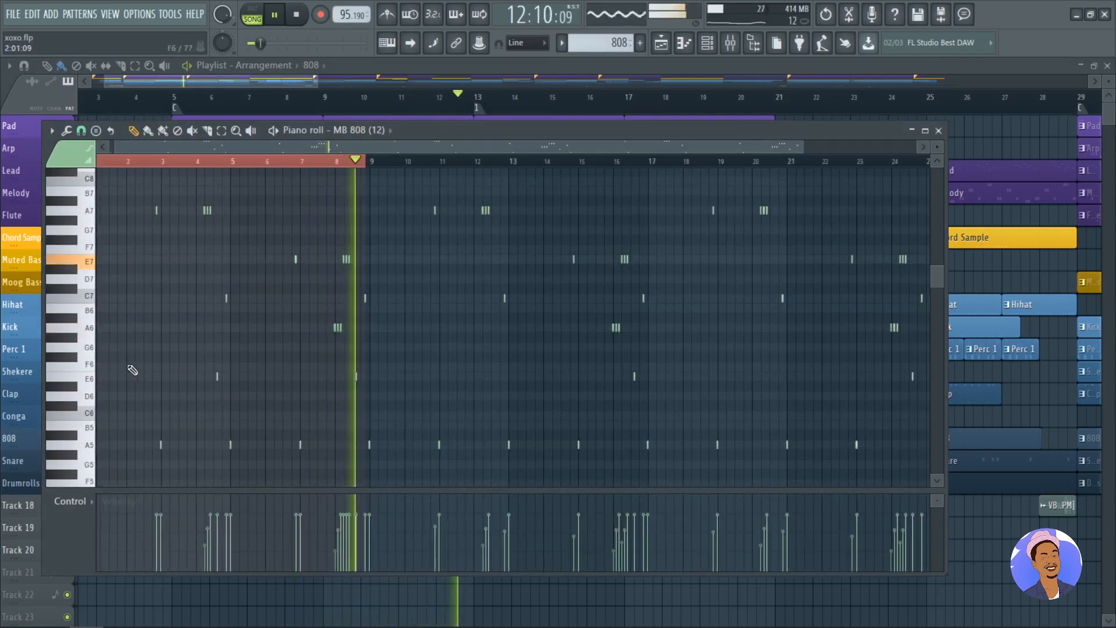
left_click(938, 131)
scroll(370, 570, "down", 3)
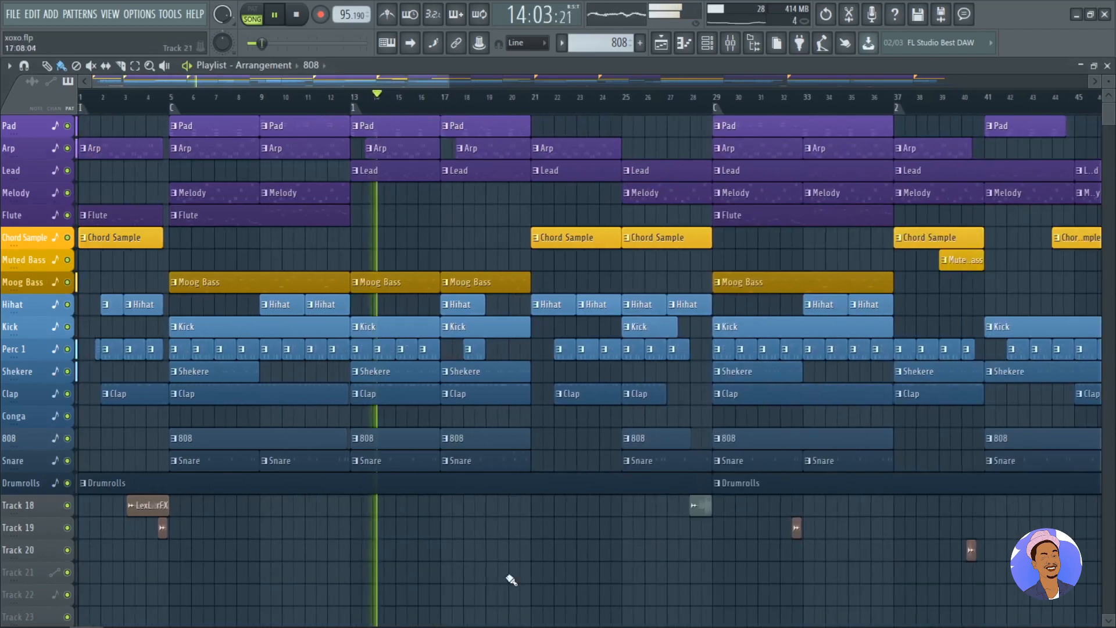
Switch the mixer to the Compact layout, inspect the Master track's effects, and close the mixer.
scroll(835, 607, "up", 1)
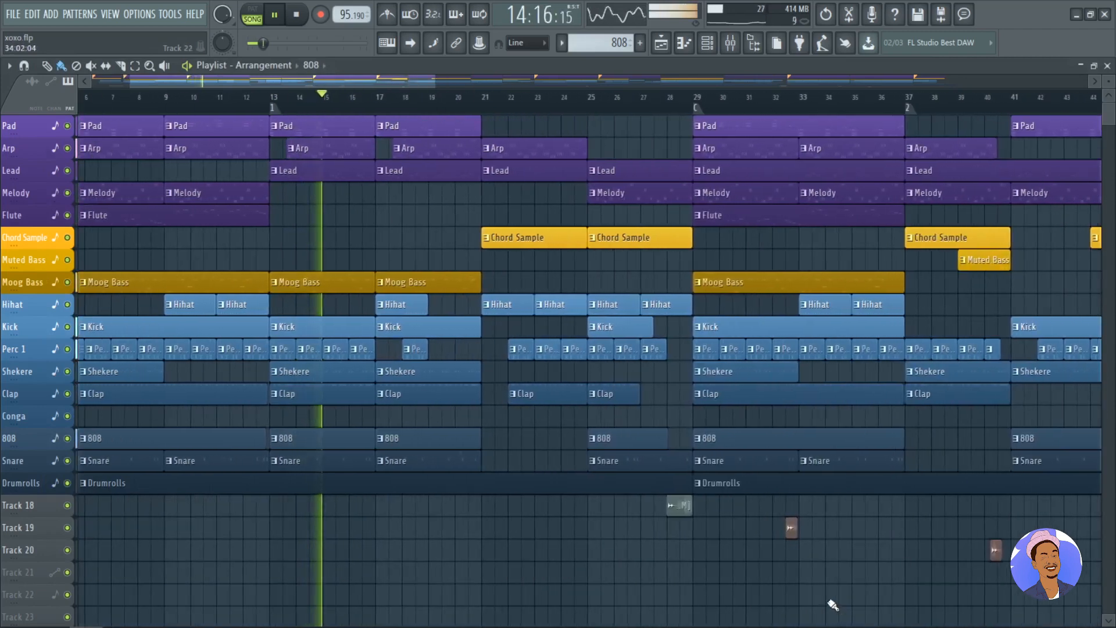
left_click(732, 46)
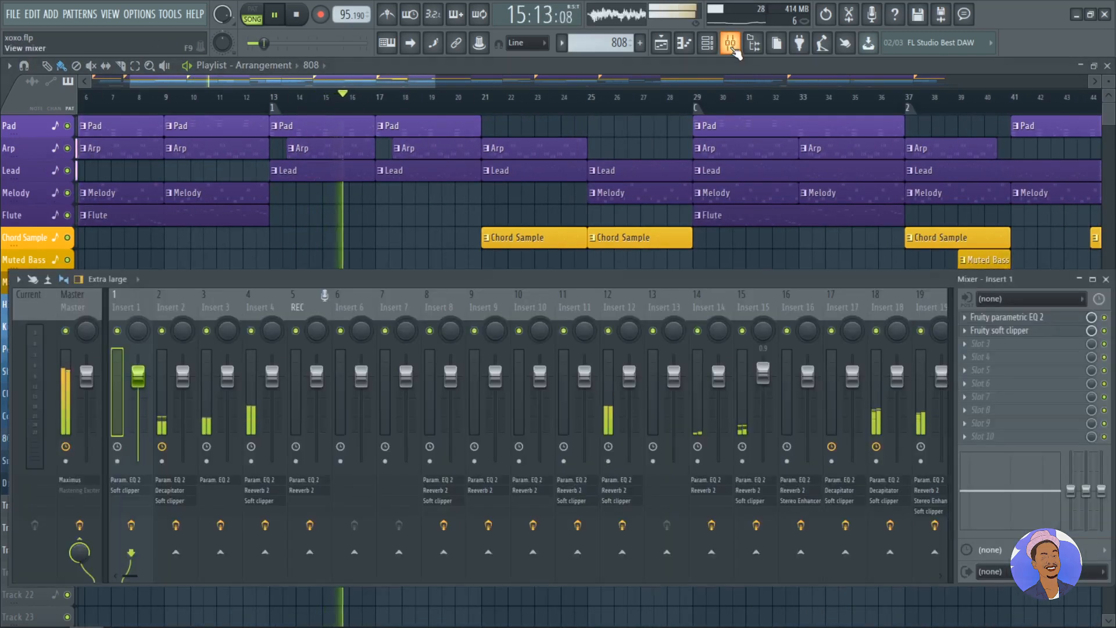
mouse_move(131, 576)
left_mouse_down()
mouse_move(280, 585)
mouse_move(111, 582)
left_mouse_up()
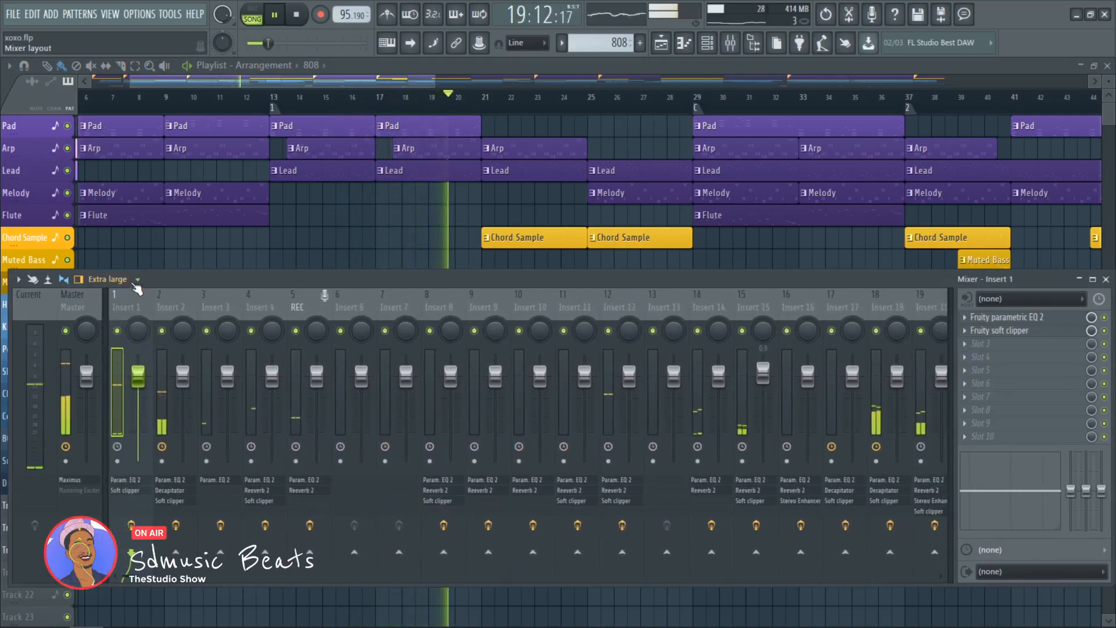
left_click(104, 279)
left_click(107, 295)
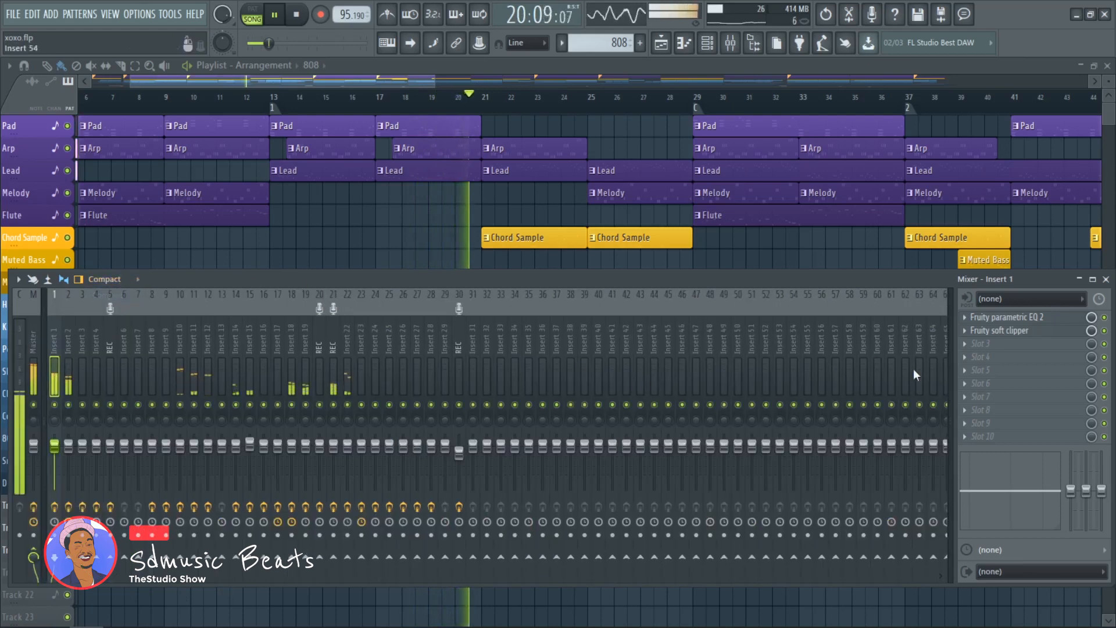
left_click(36, 452)
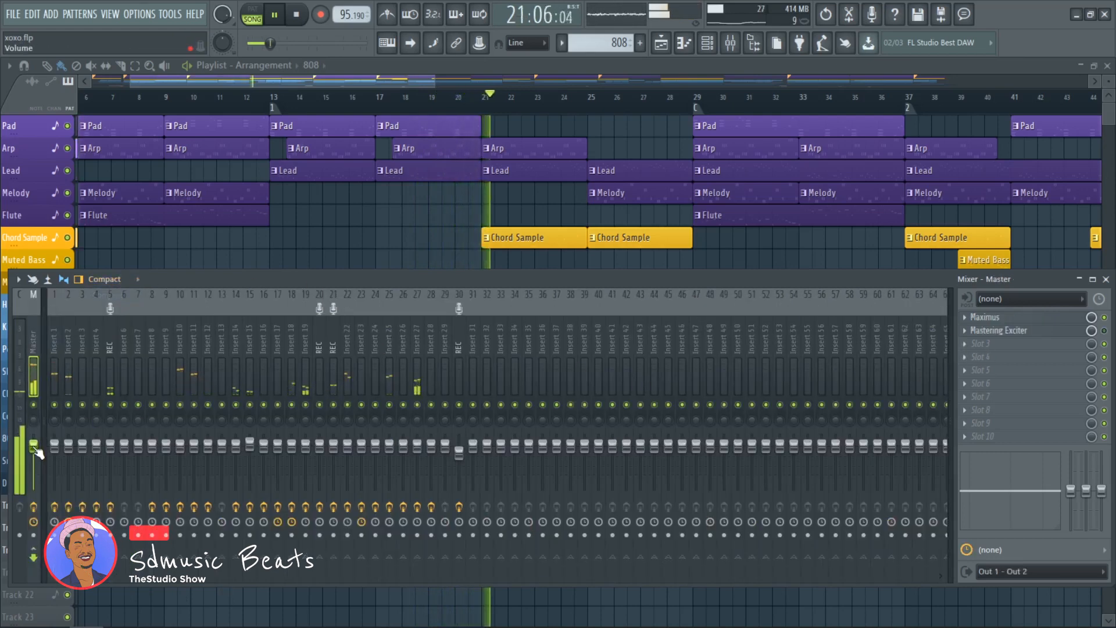
left_click(1106, 280)
Examine the full song arrangement in the playlist during playback, including the project's list of patterns.
right_click(499, 566, "ctrl")
scroll(500, 567, "down", 1)
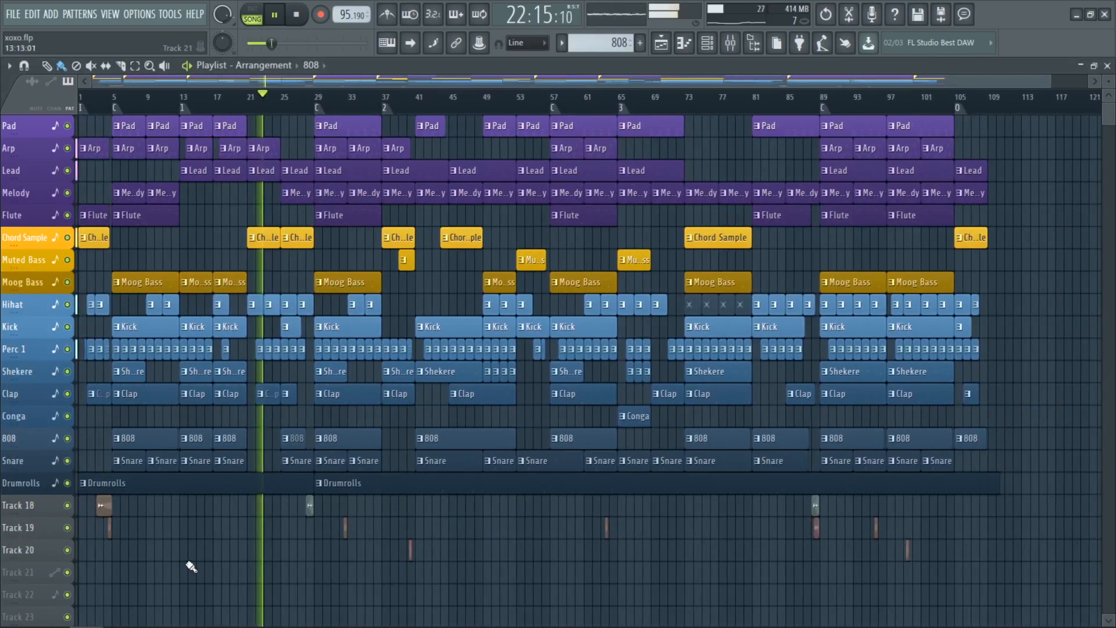
scroll(190, 568, "up", 2)
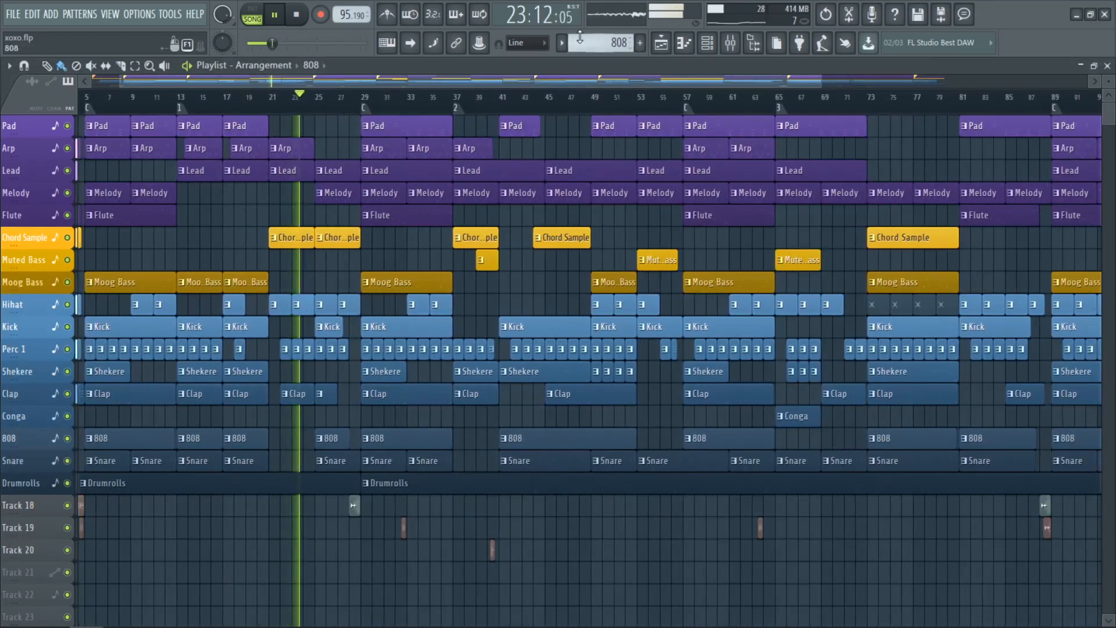
left_click(561, 43)
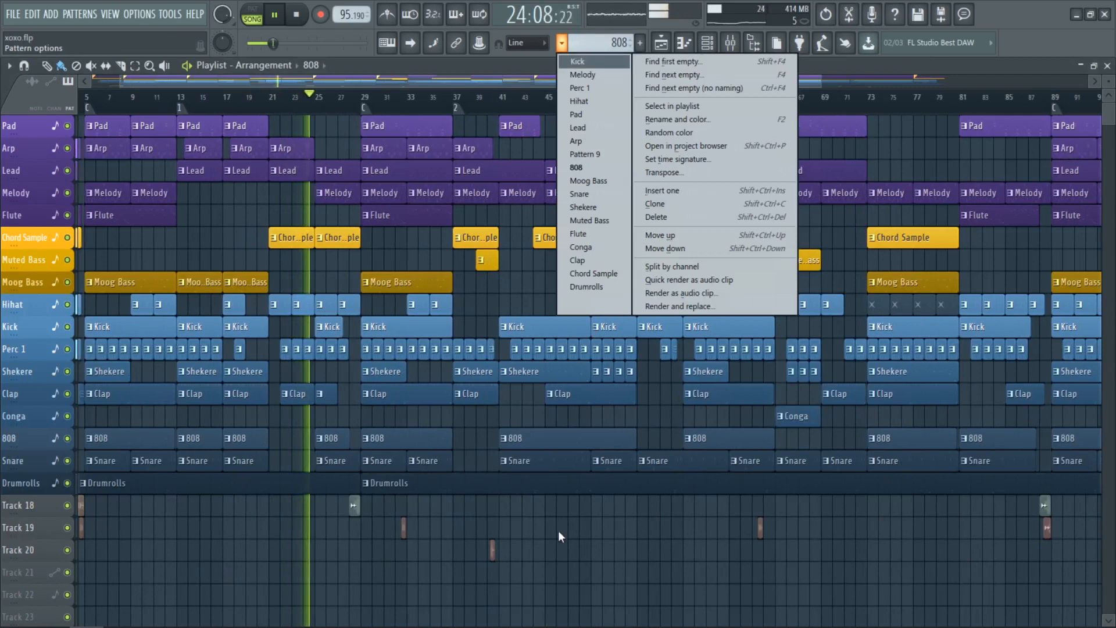
left_click(597, 576)
scroll(280, 558, "up", 1)
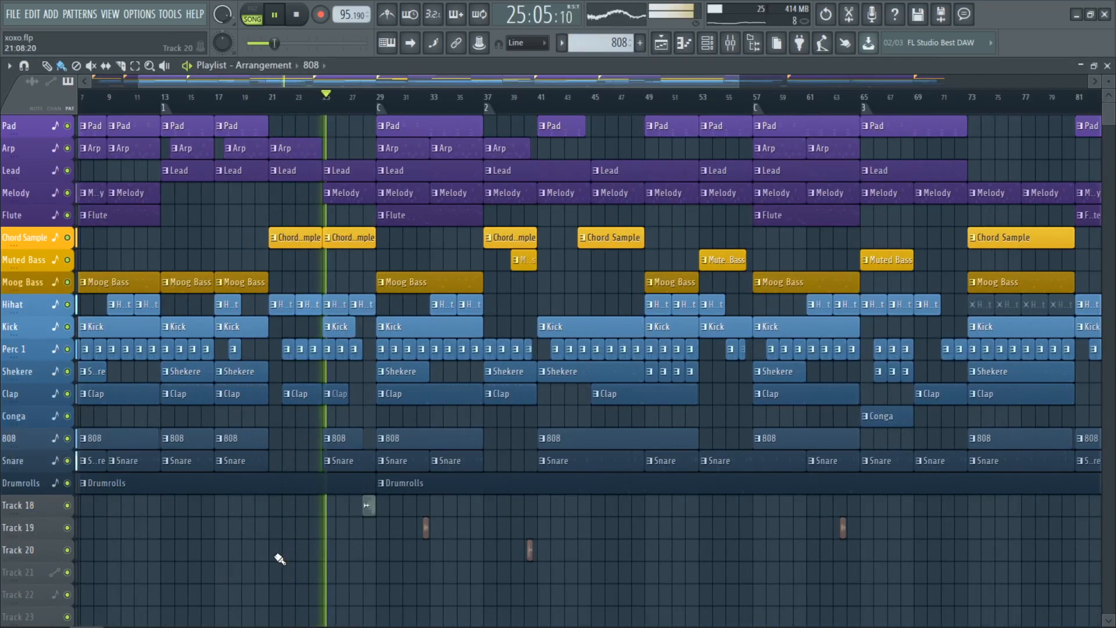
scroll(279, 555, "up", 1)
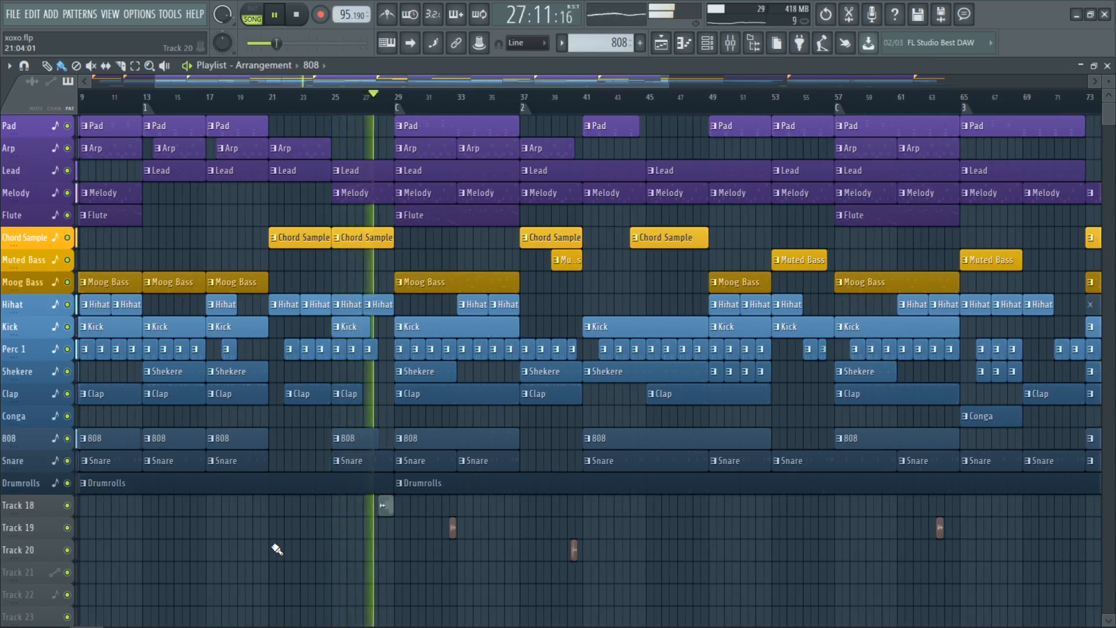
scroll(391, 580, "up", 5)
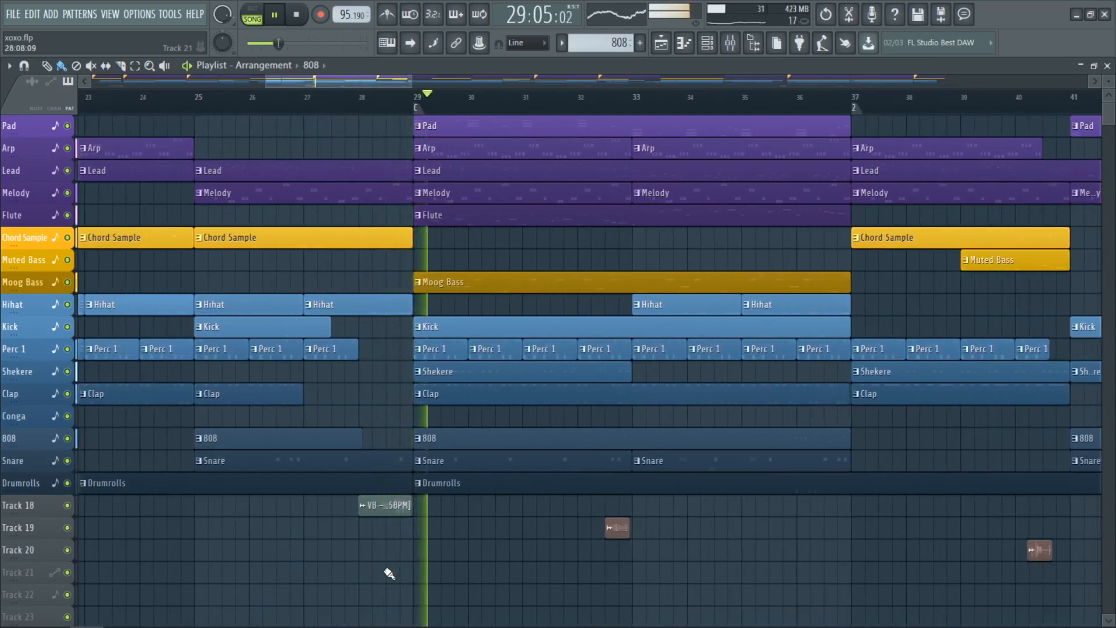
scroll(386, 575, "down", 2)
scroll(386, 575, "down", 5)
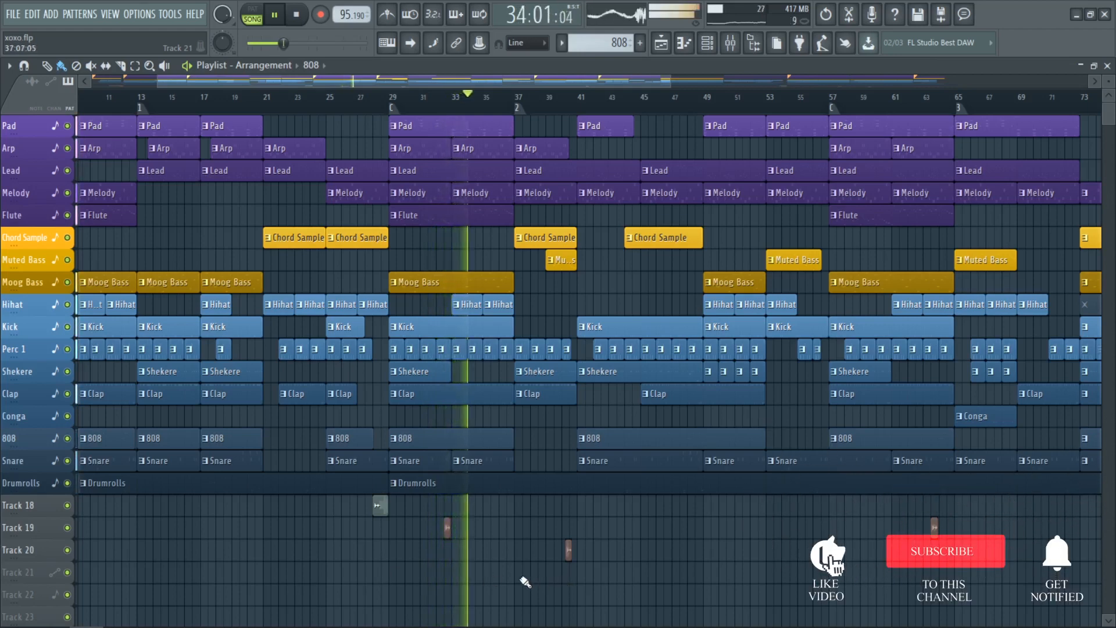
scroll(512, 579, "down", 3, "ctrl")
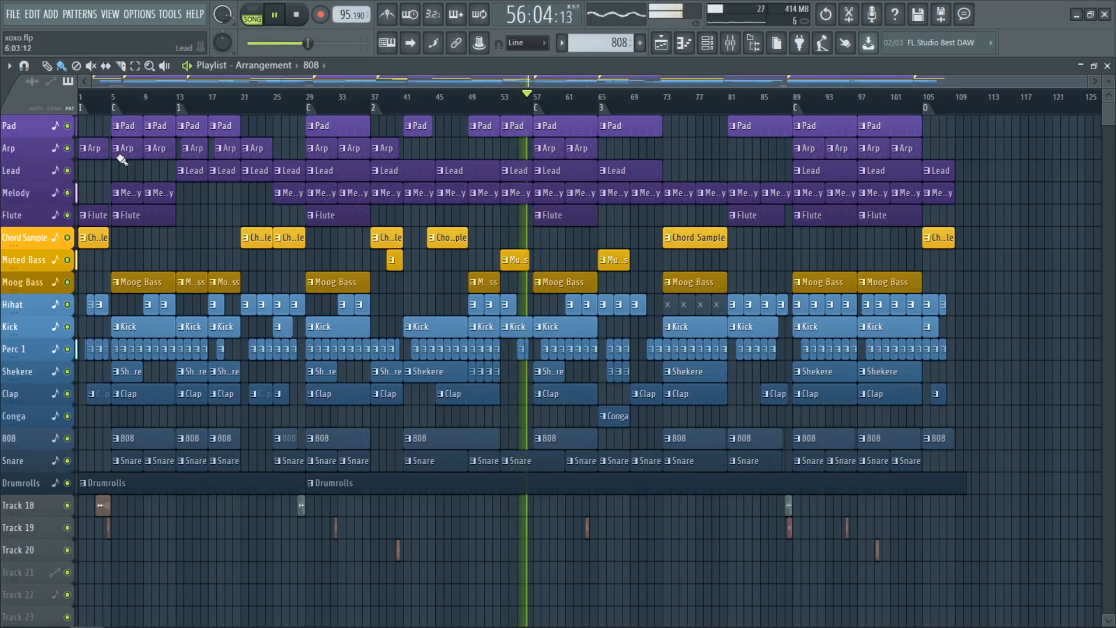
Return to the intro marker at bar 1, stop song playback, and make Kick the active pattern.
left_click(82, 109)
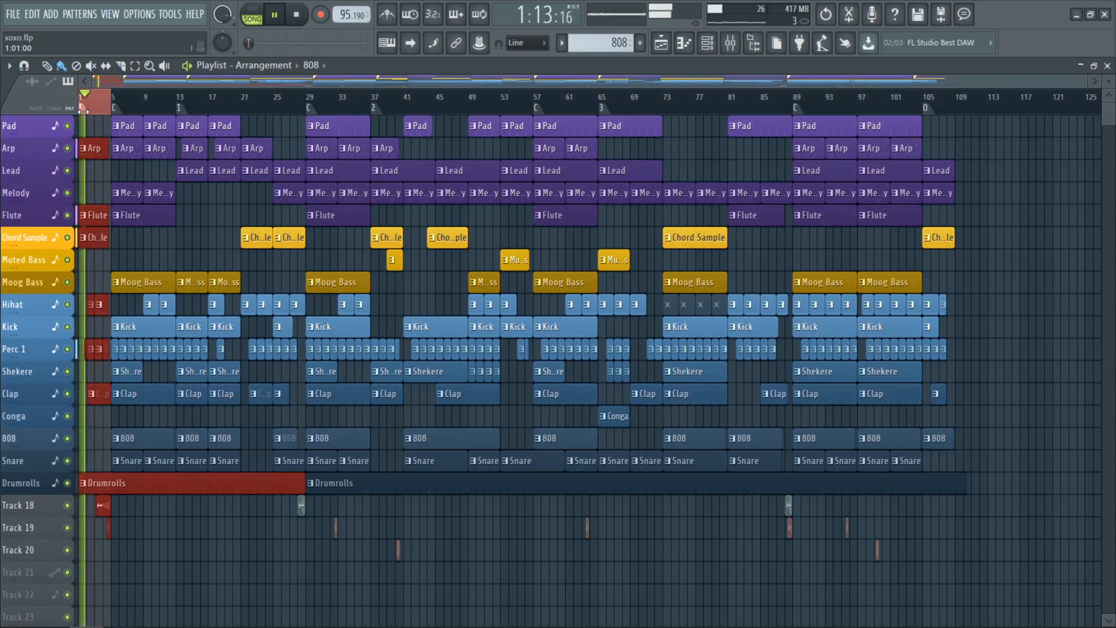
key("space")
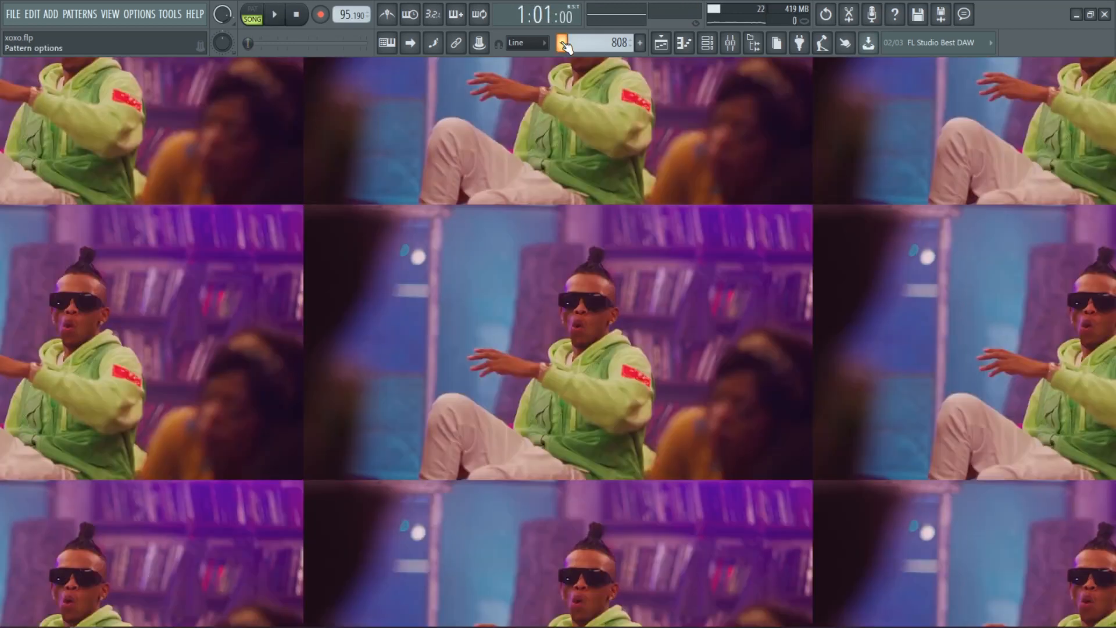
left_click(562, 42)
left_click(593, 63)
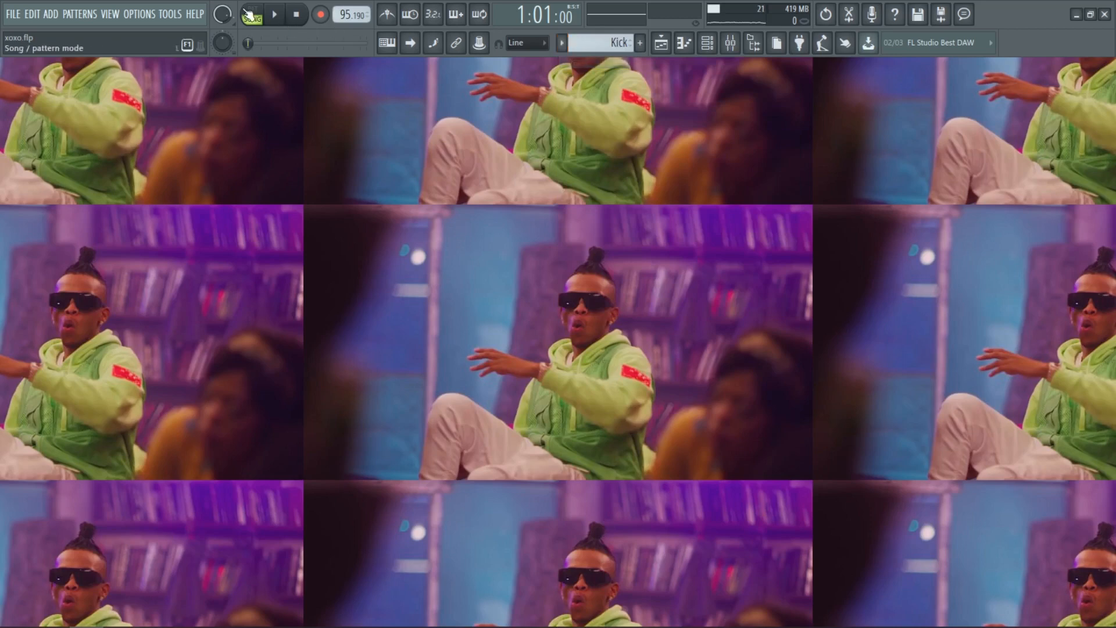
Play the Kick pattern in pattern mode with the channel rack open and inspect the Xup kick channel.
key("F6")
key("space")
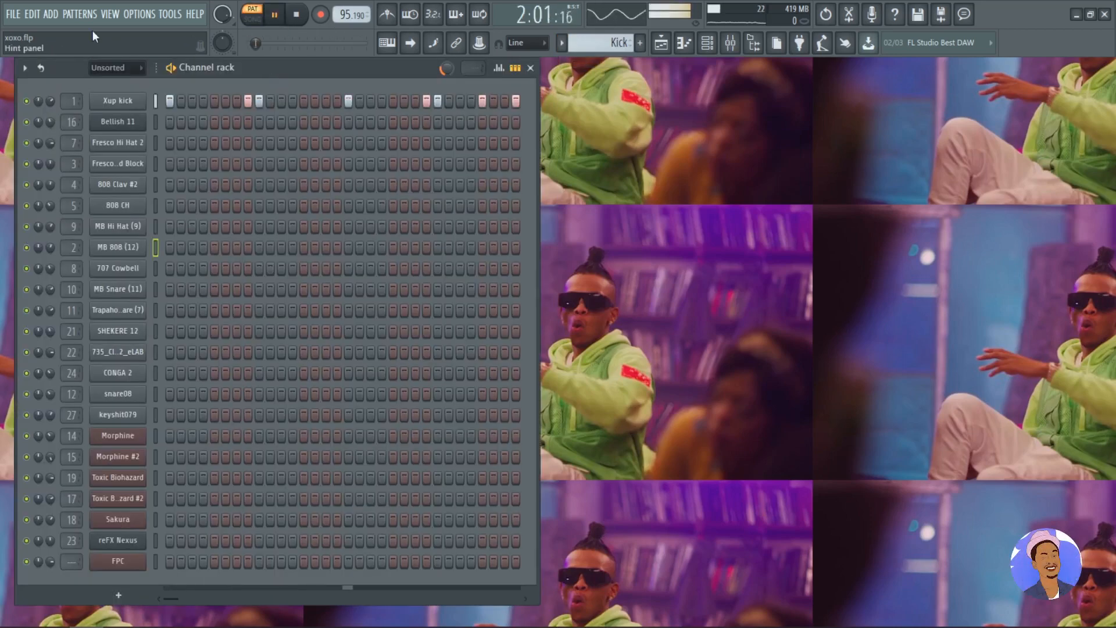
right_click(135, 108)
left_click(174, 103)
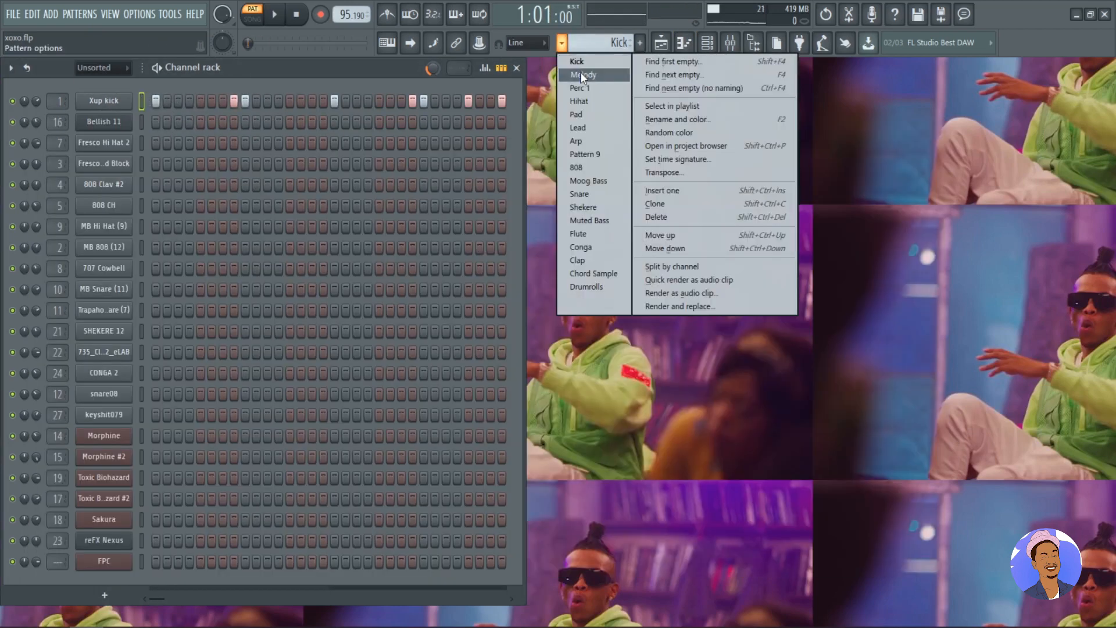
Play the Melody pattern and inspect the Bellish 11 channel's instrument settings and notes.
left_click(582, 75)
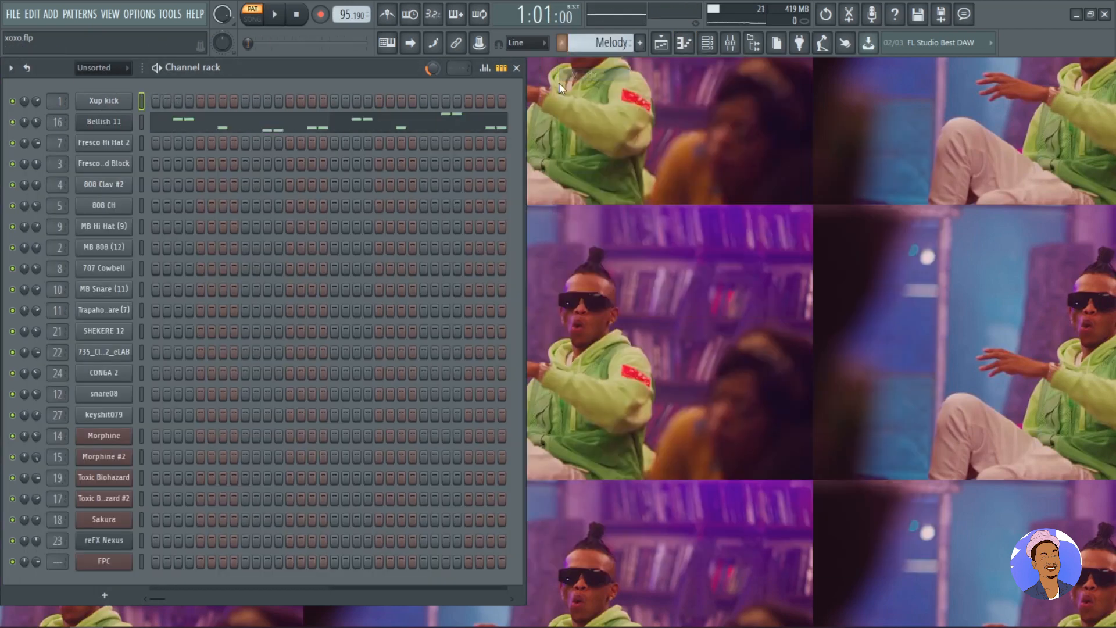
key("space")
left_click(110, 122)
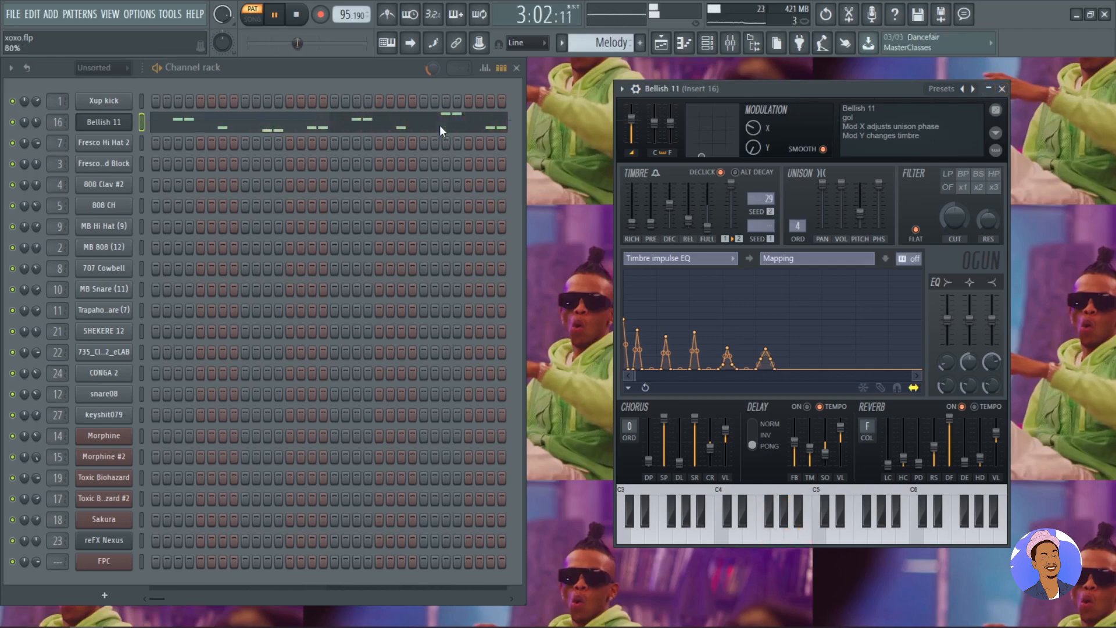
left_click(421, 124)
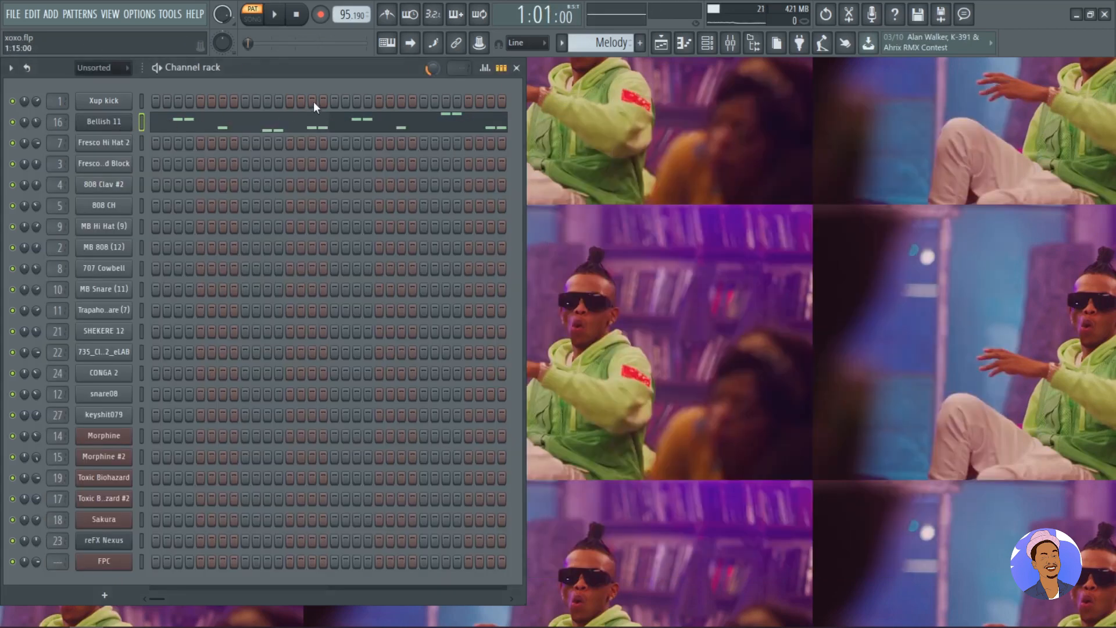
Bring up the Perc 1 pattern and inspect the notes of its percussion channels.
left_click(562, 43)
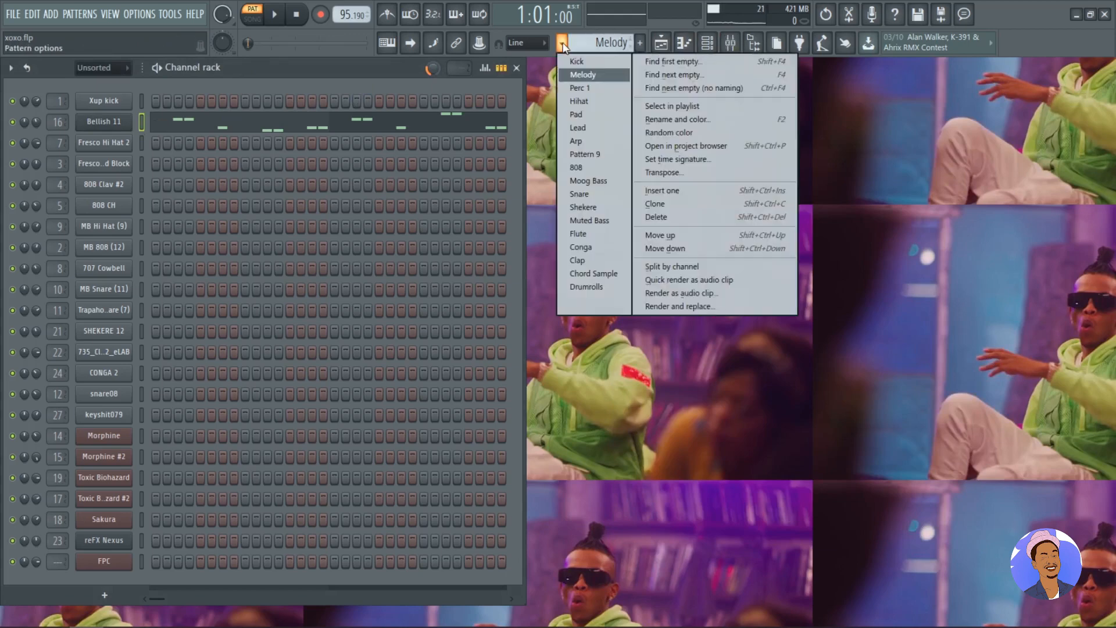
left_click(581, 88)
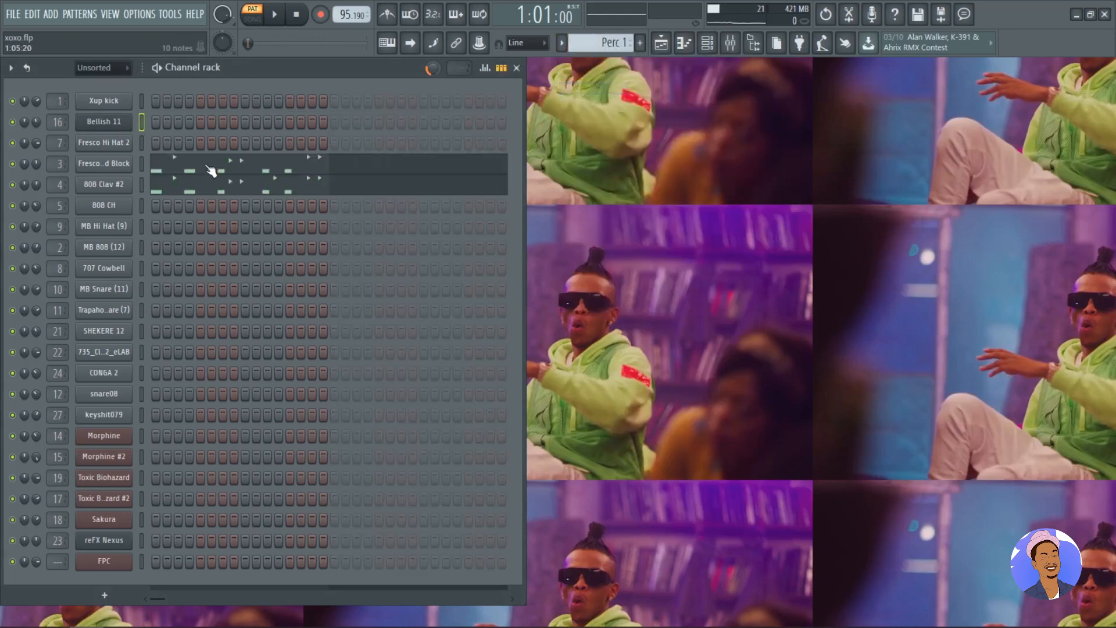
left_click(173, 171)
Play the Hihat pattern, examine the 808 CH notes in the piano roll, and return to the channel rack.
left_click(562, 44)
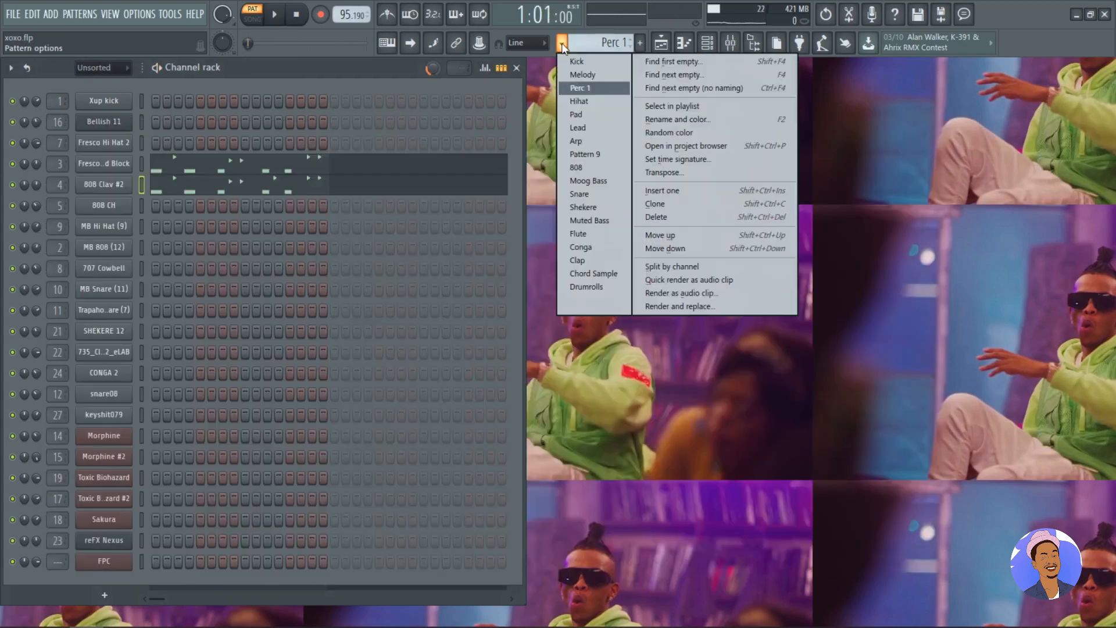
left_click(579, 103)
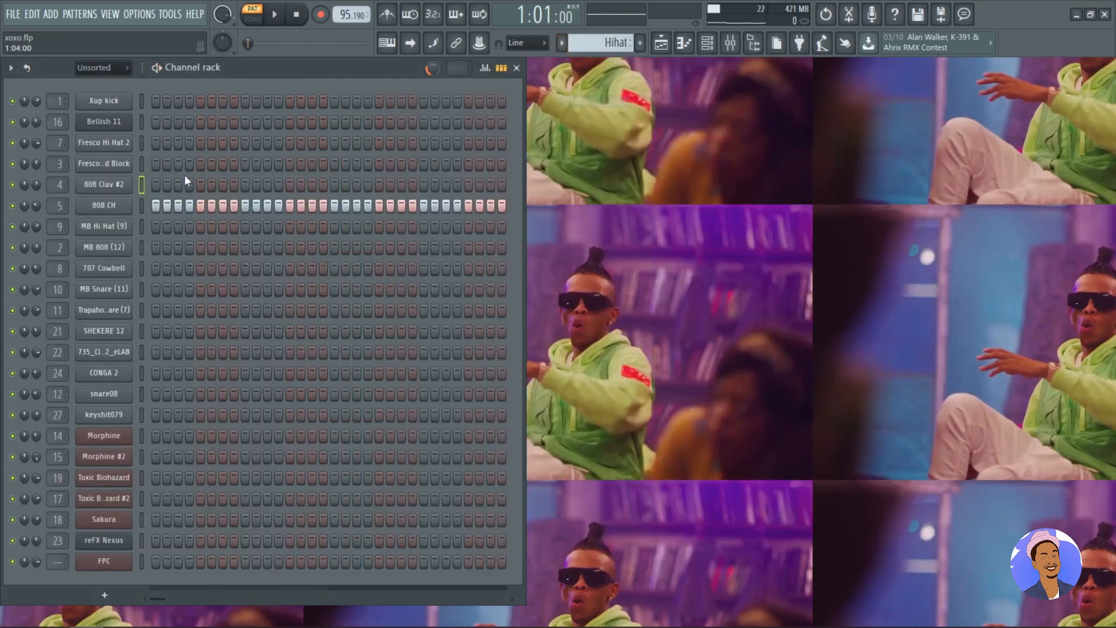
key("space")
right_click(110, 205)
left_click(161, 206)
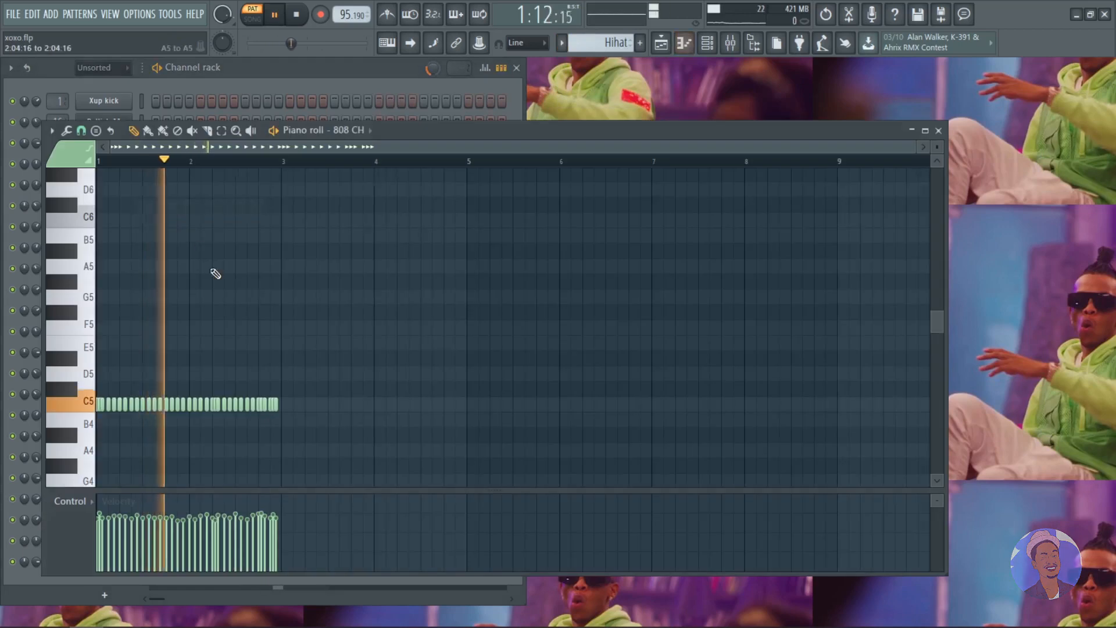
key("space")
left_click(943, 134)
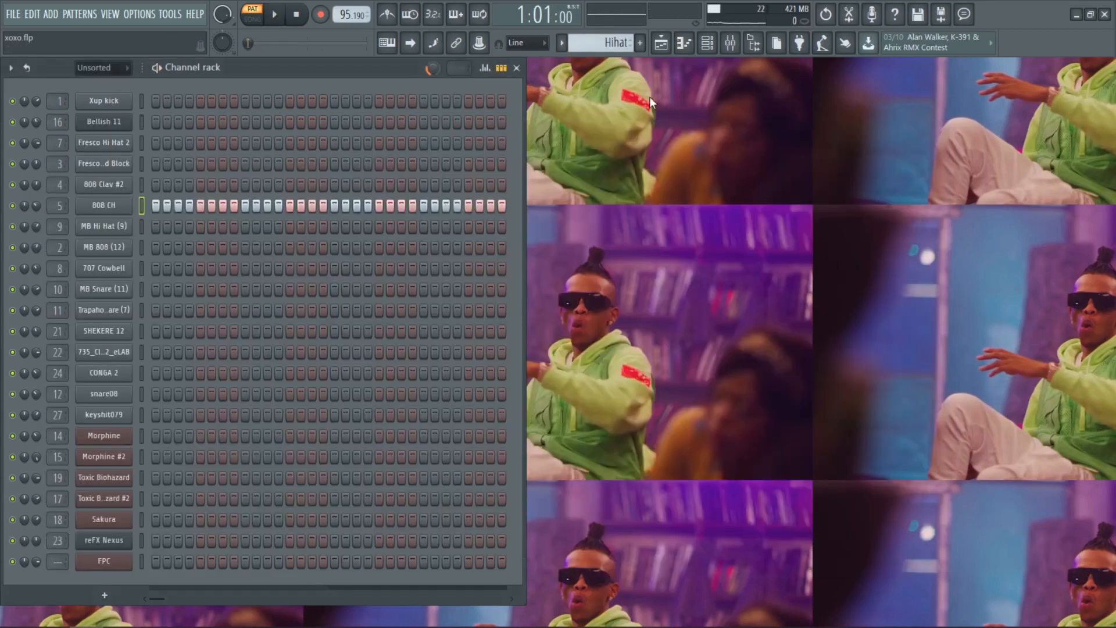
Bring up the mixer, look over the insert tracks from the first insert onward, and close it.
left_click(731, 44)
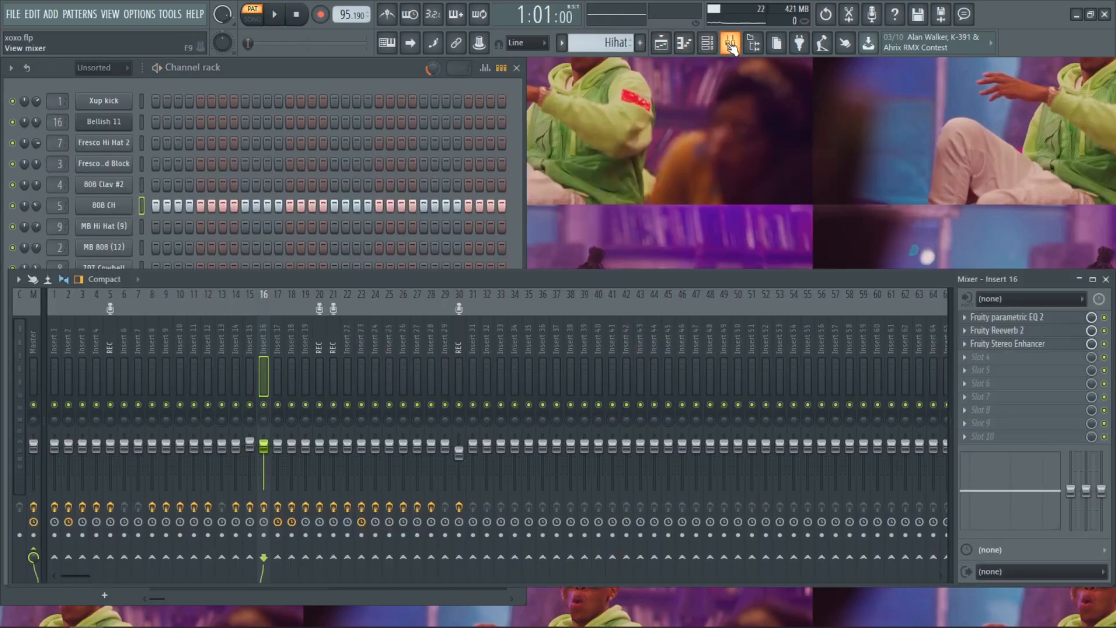
left_click_drag(69, 575, 52, 569)
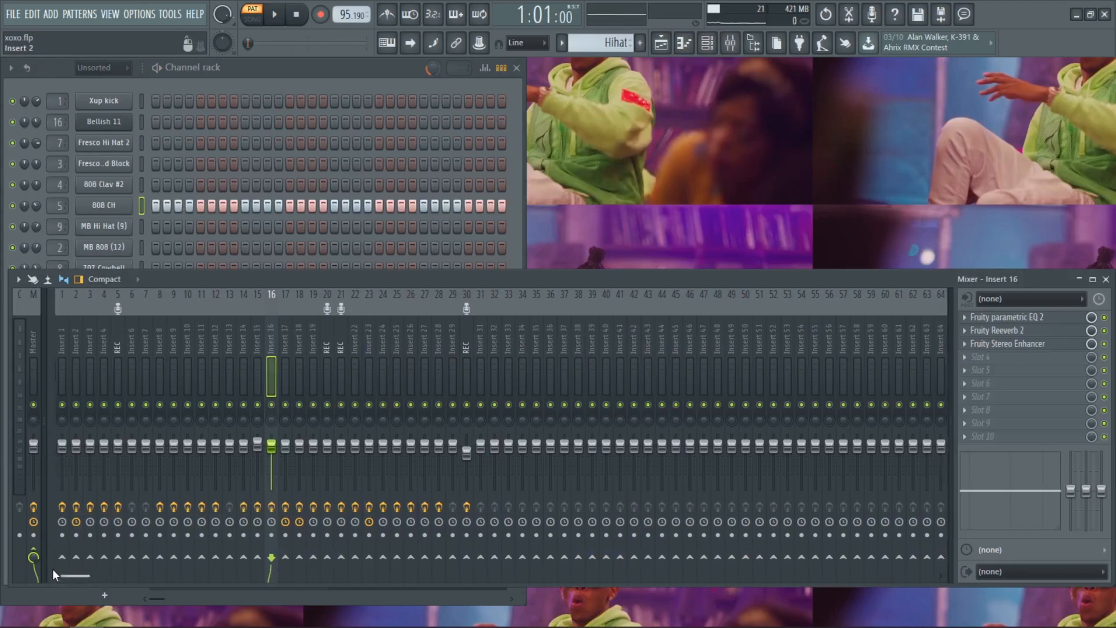
left_click(1106, 280)
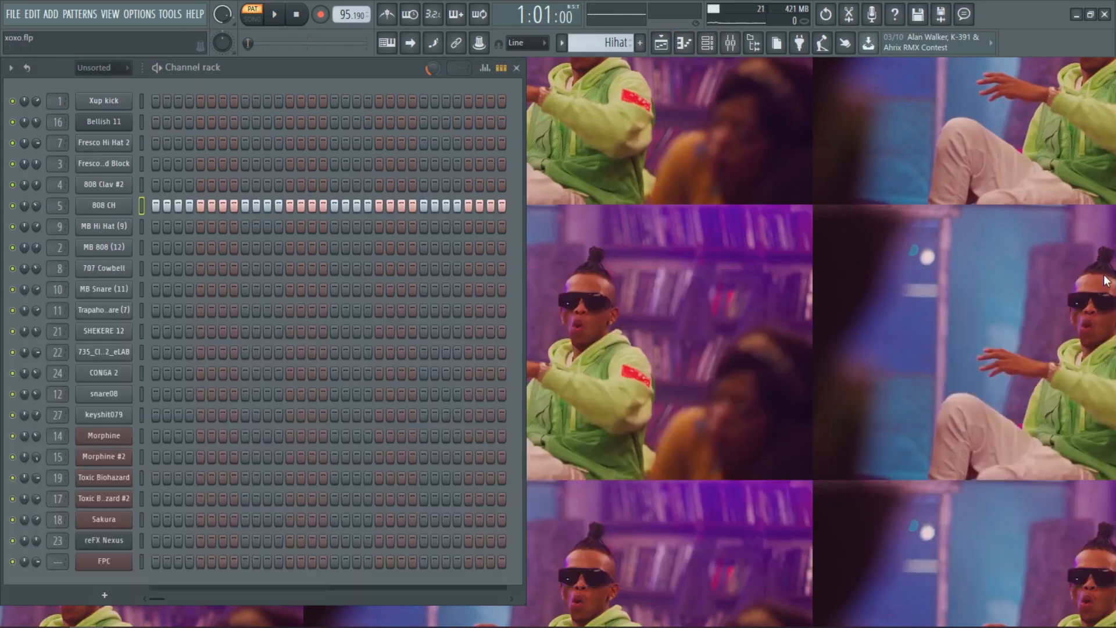
Switch to the Pad pattern, play it, and inspect the Morphine channel's notes.
left_click(562, 43)
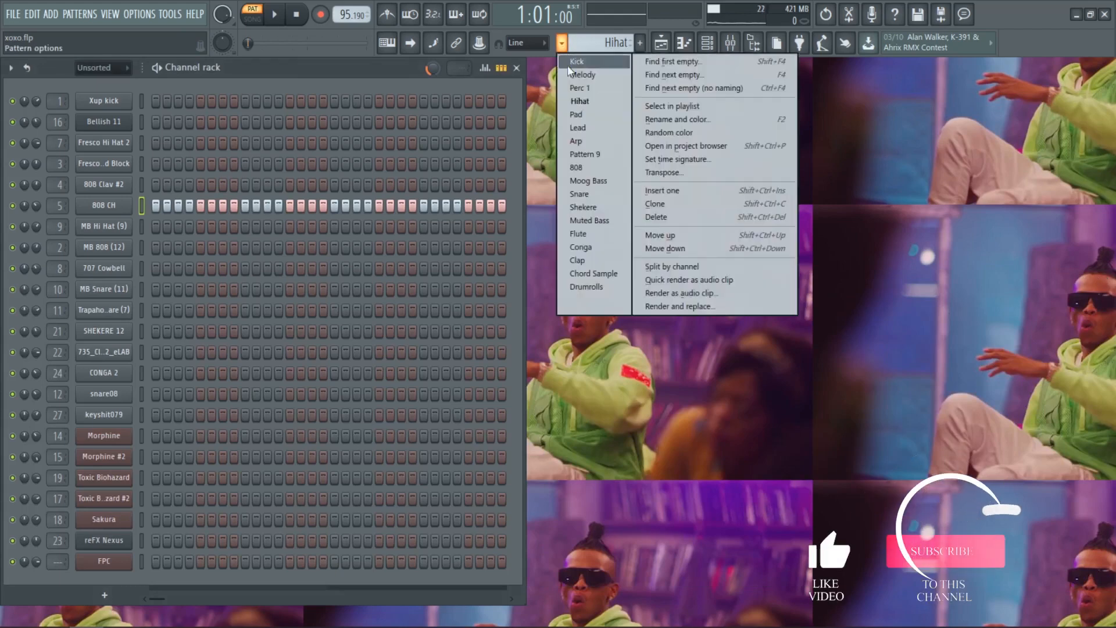
left_click(577, 116)
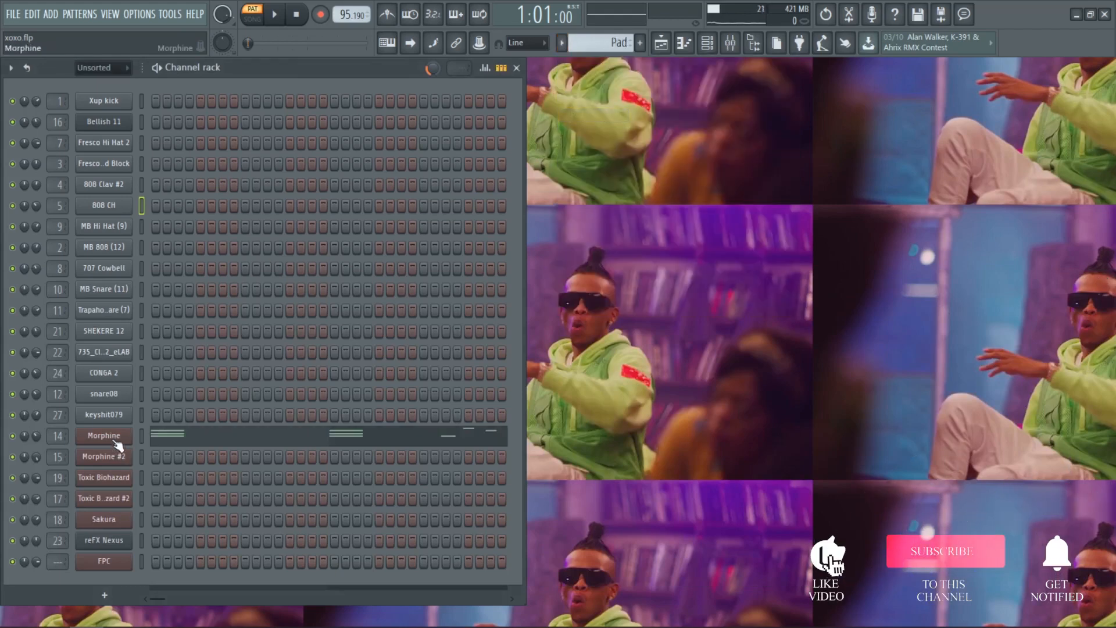
key("space")
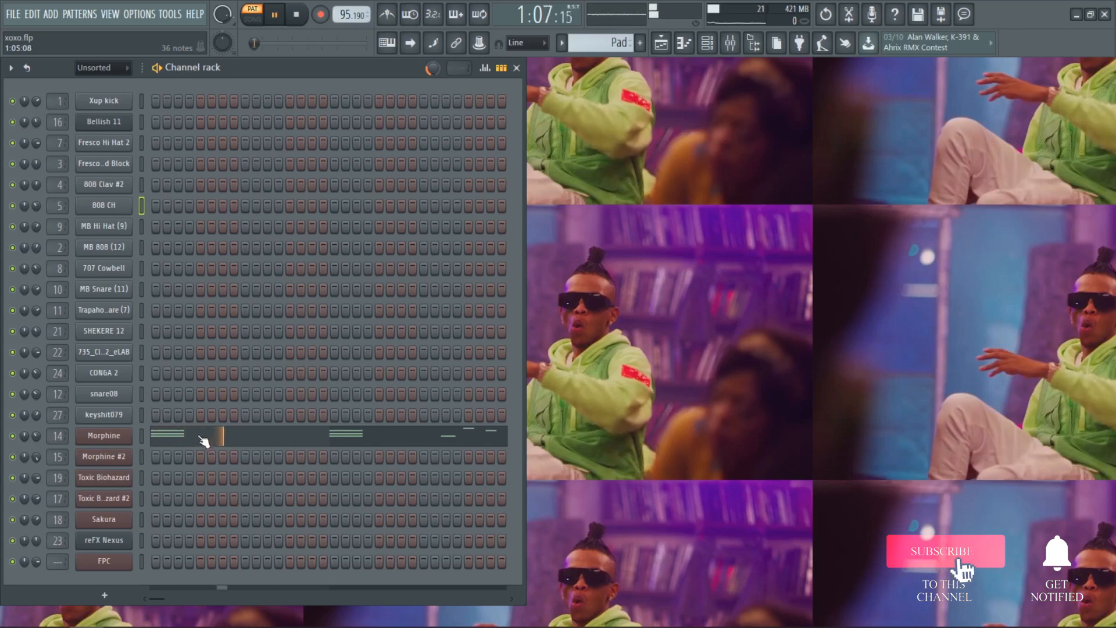
left_click(233, 445)
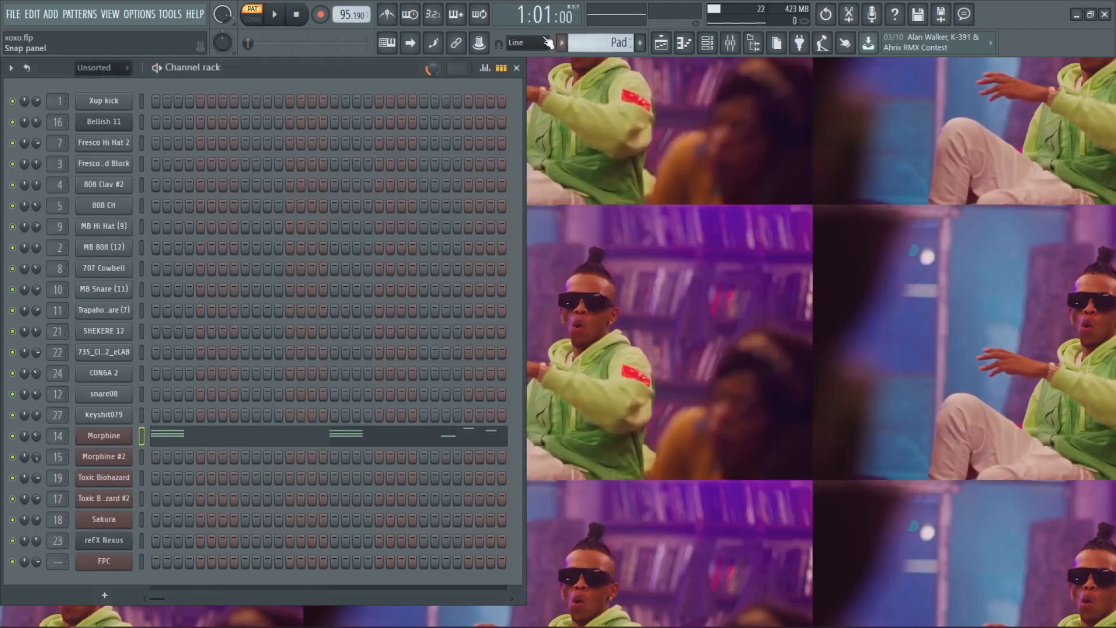
Switch to the Lead pattern and play it while examining the Morphine #2 notes in the piano roll.
left_click(561, 42)
left_click(579, 128)
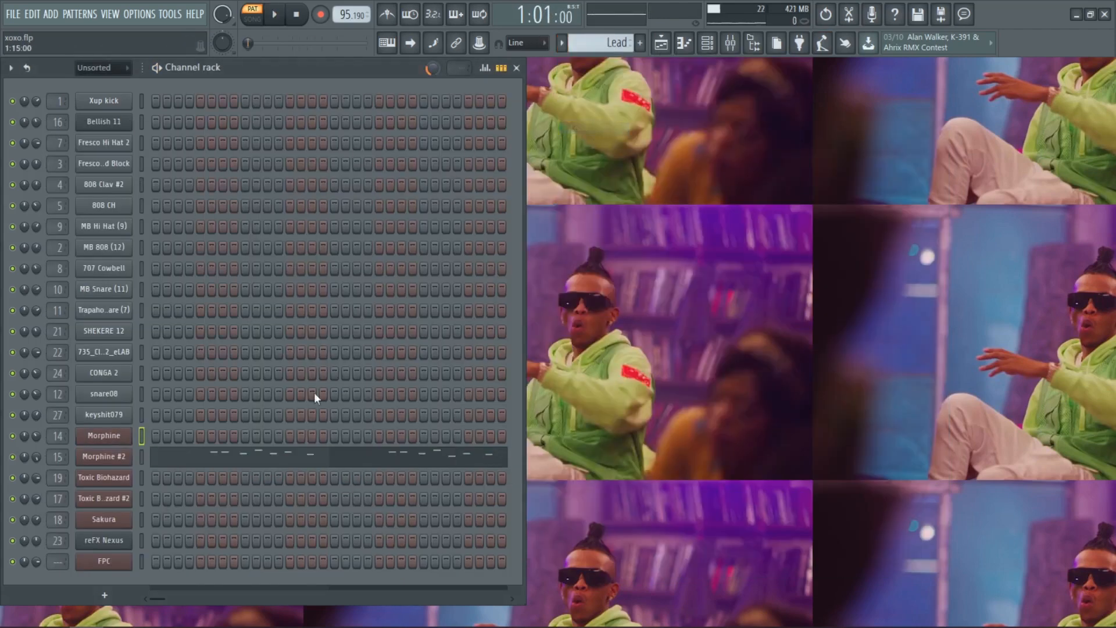
left_click(243, 460)
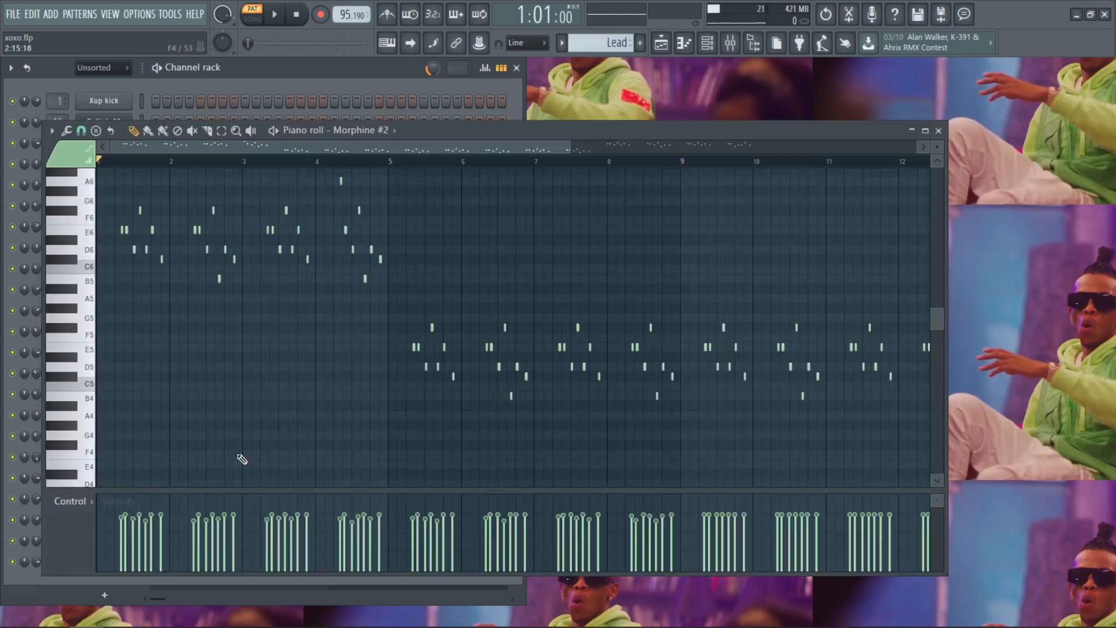
key("space")
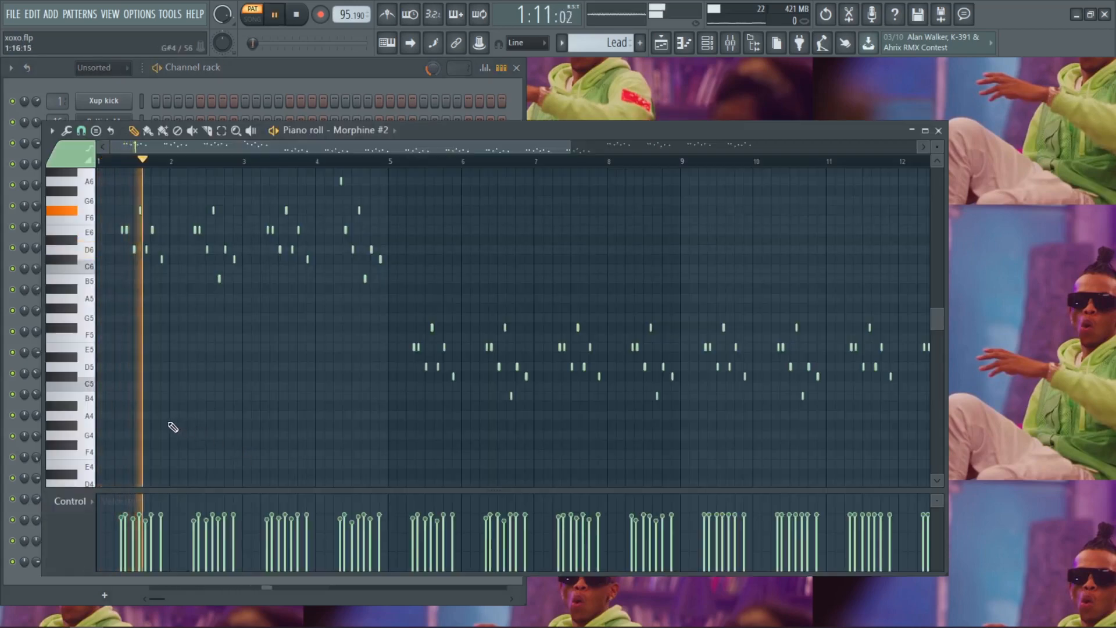
scroll(164, 385, "down", 2)
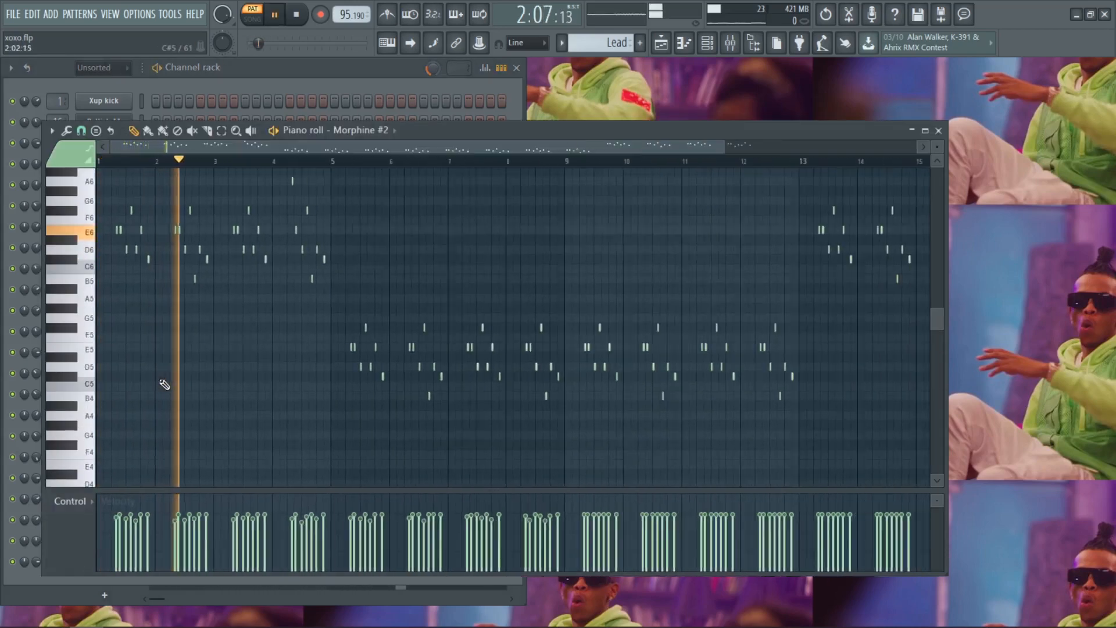
scroll(250, 314, "up", 5)
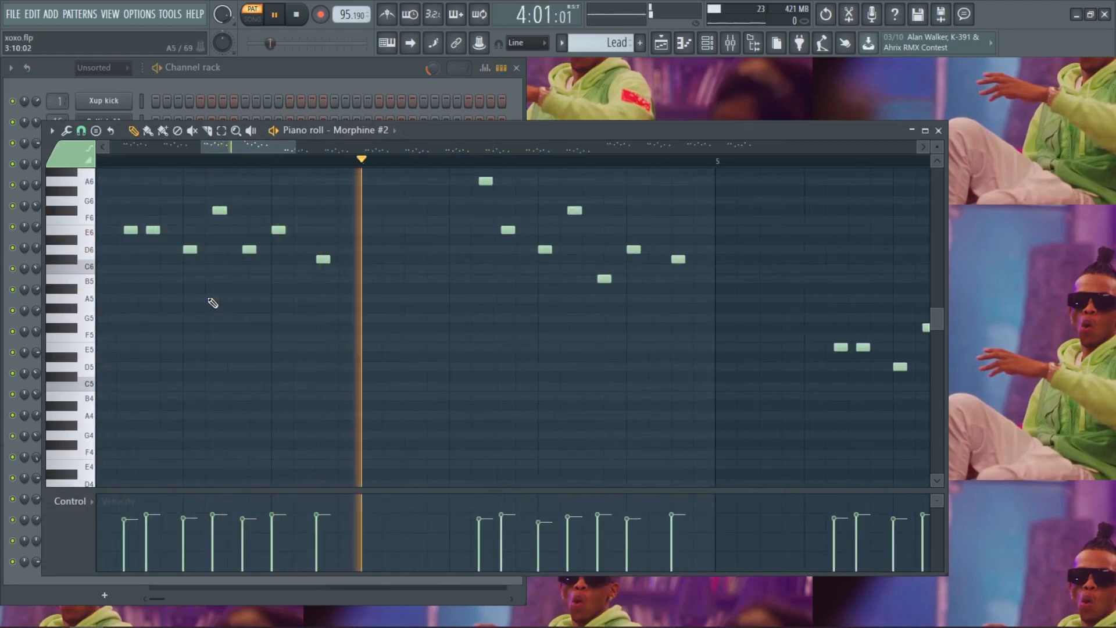
scroll(214, 303, "down", 5)
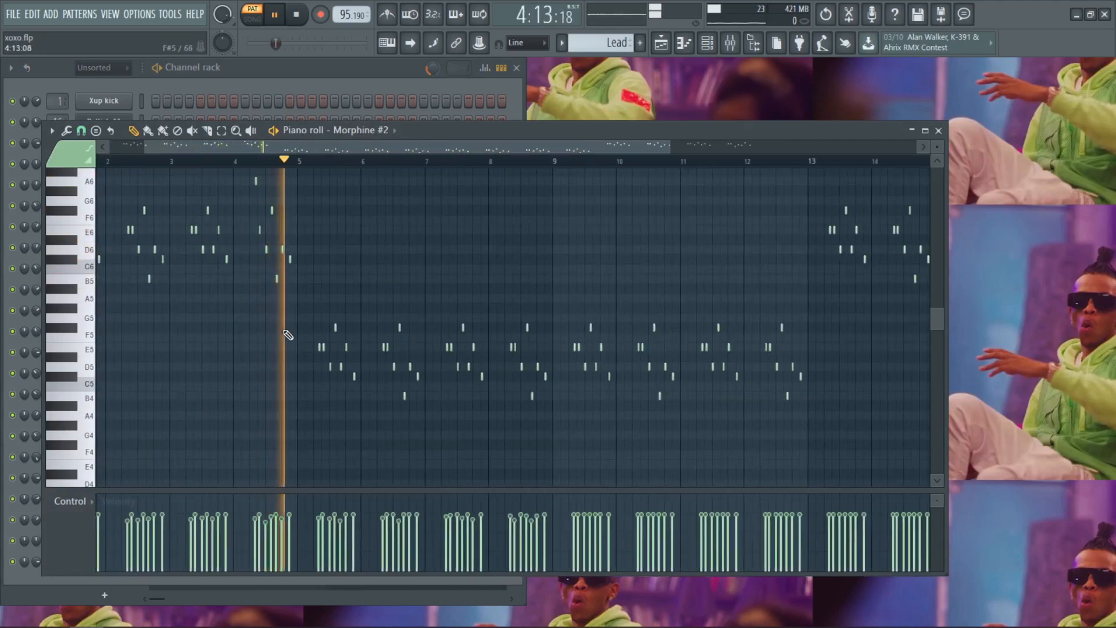
scroll(494, 283, "down", 1)
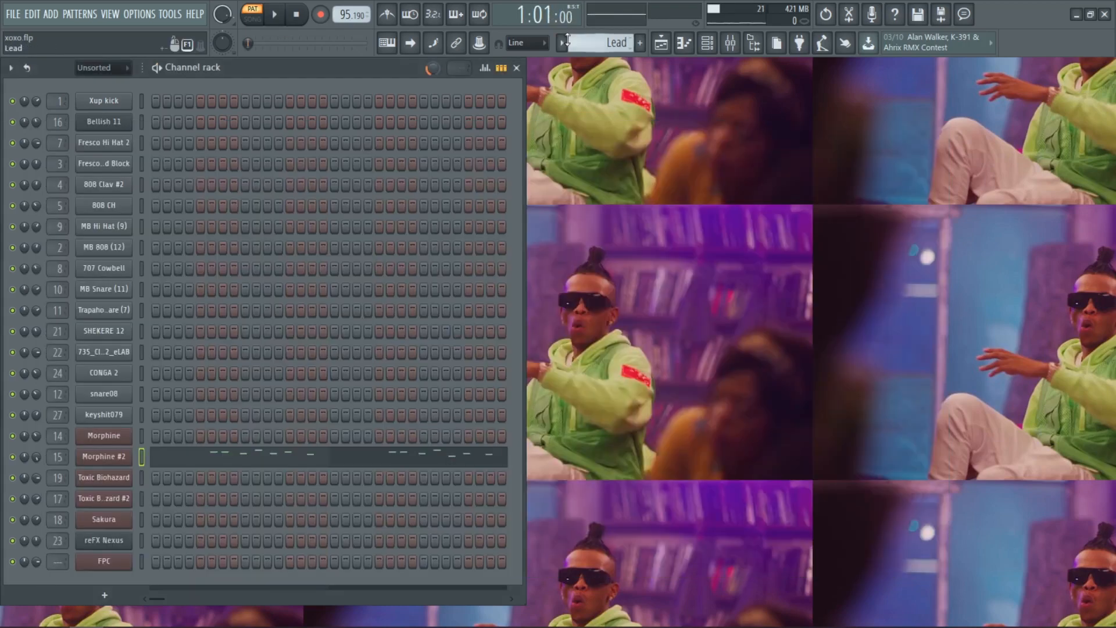
Play the Arp pattern, examine the Toxic Biohazard notes in the piano roll, and return to the channel rack.
left_click(563, 42)
left_click(580, 140)
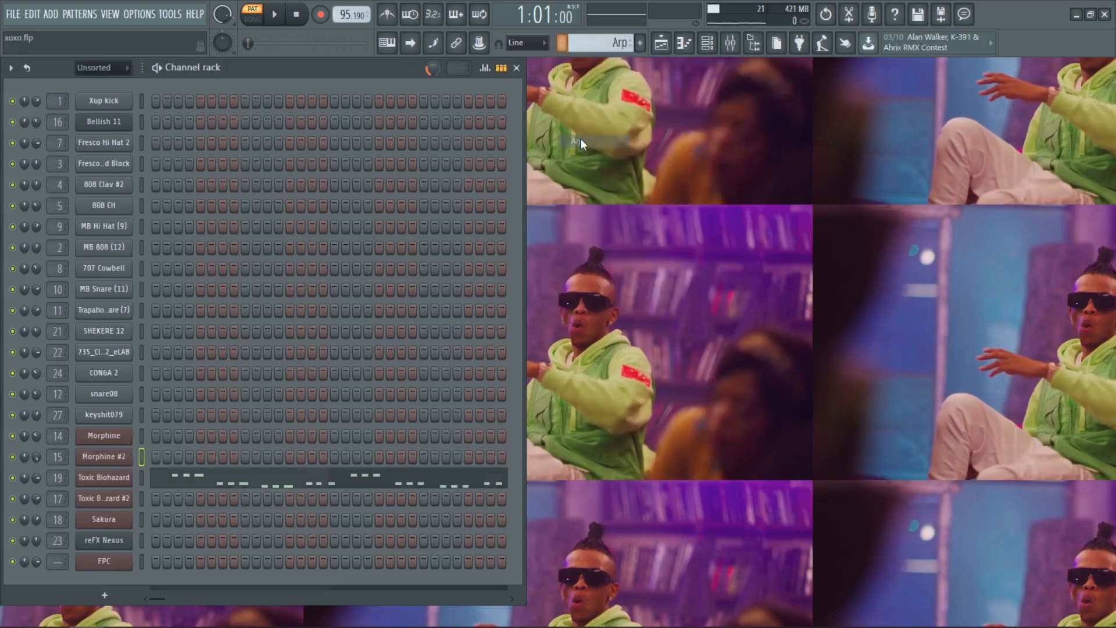
left_click(207, 485)
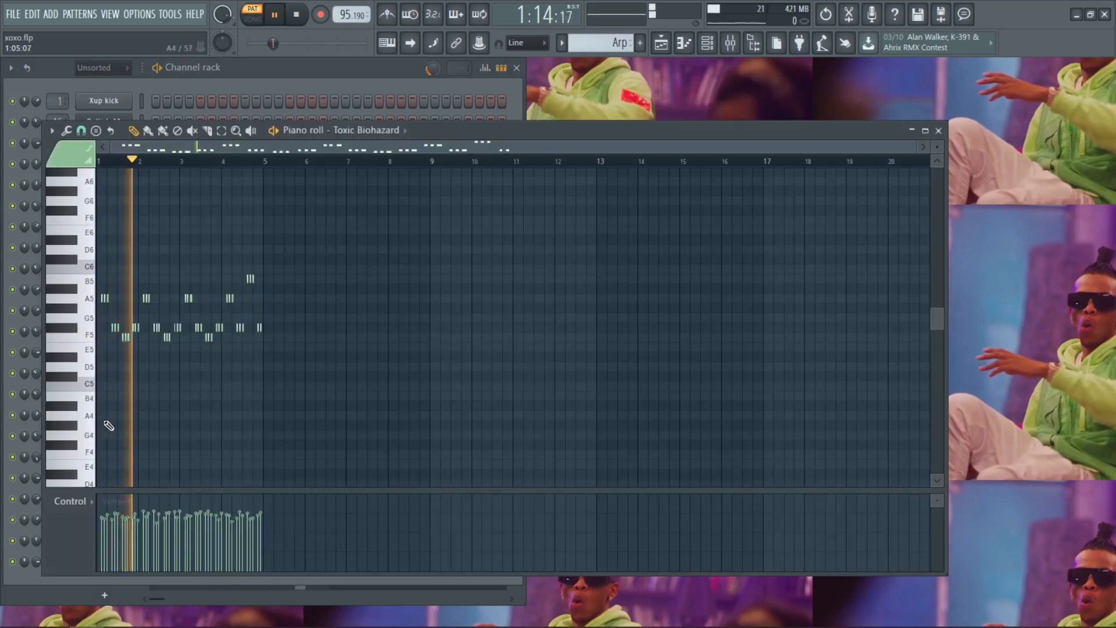
scroll(130, 430, "up", 4)
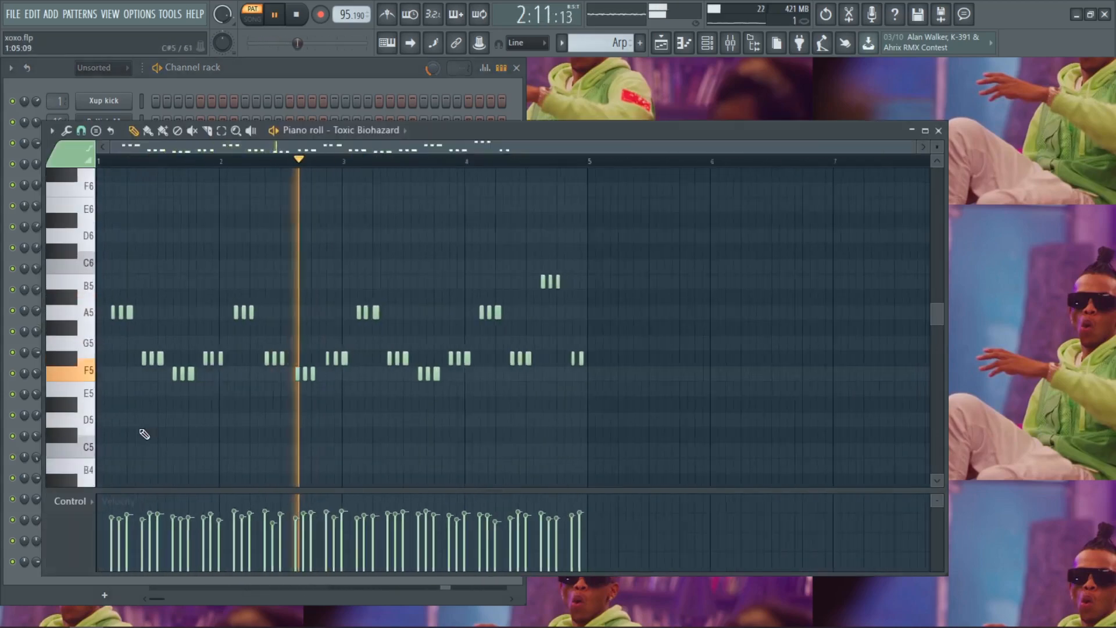
left_click(939, 131)
key("space")
Play Pattern 9 and inspect the MB 808 (12) channel's notes in the piano roll, including the higher octaves.
left_click(562, 43)
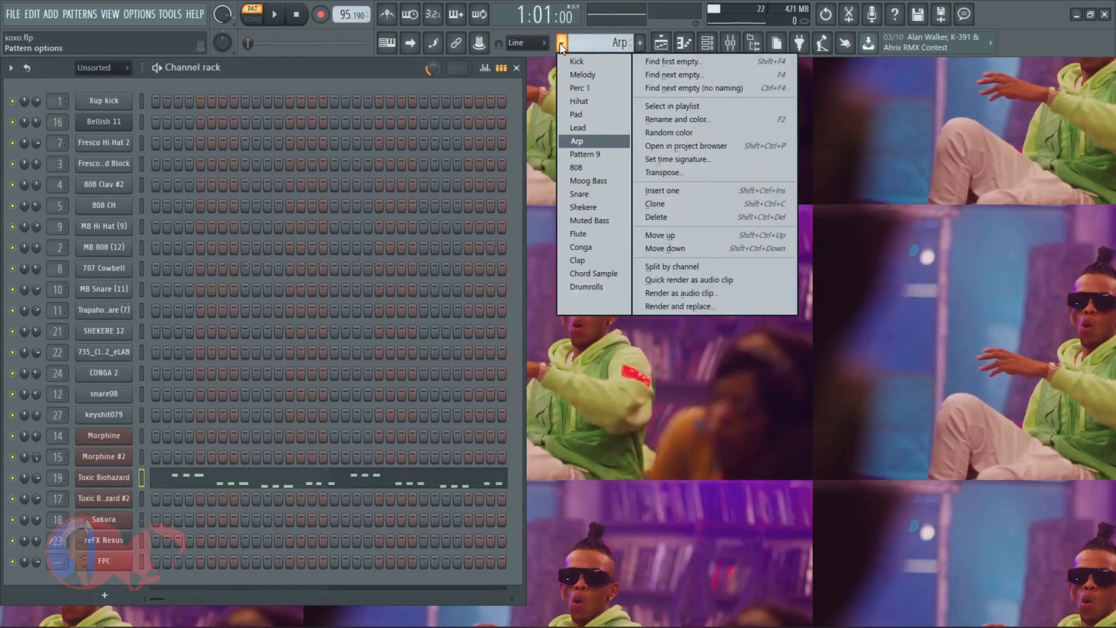
left_click(593, 153)
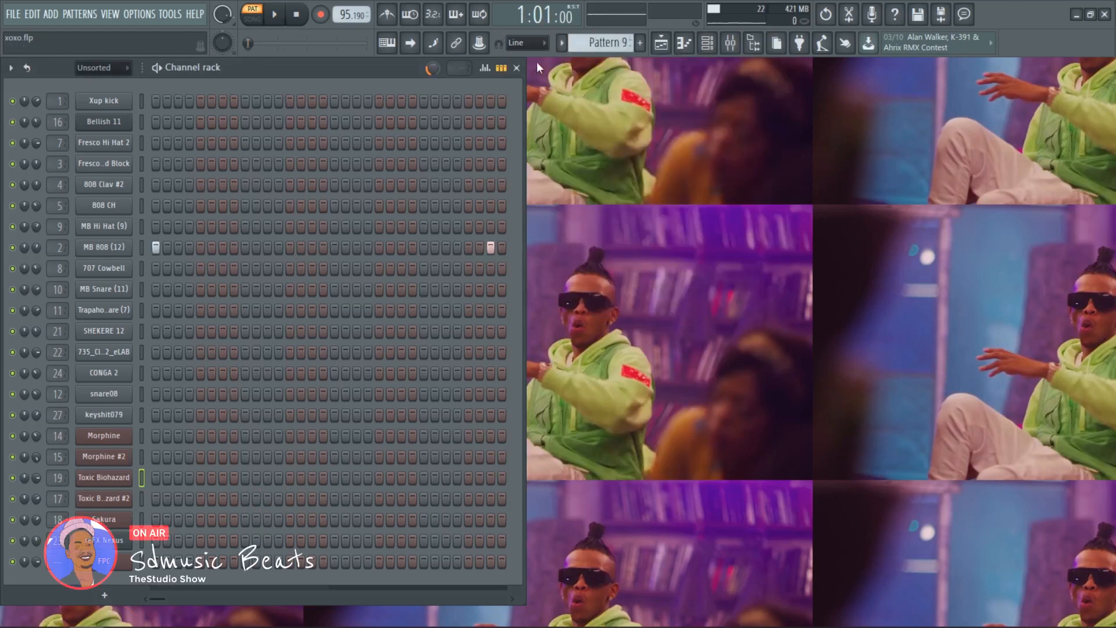
key("space")
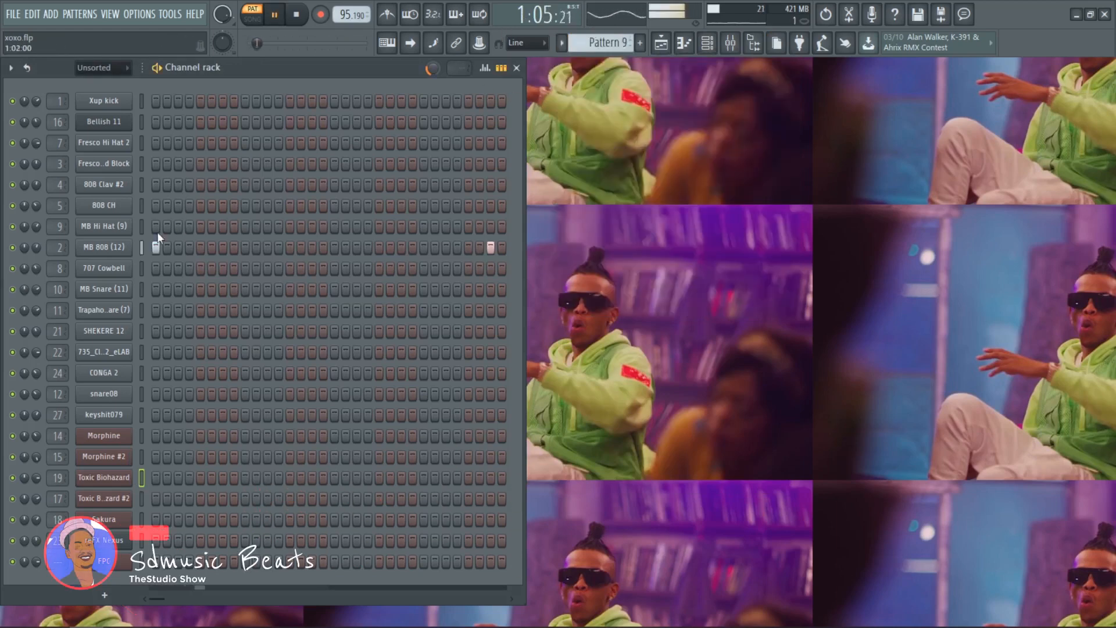
right_click(111, 250)
left_click(161, 249)
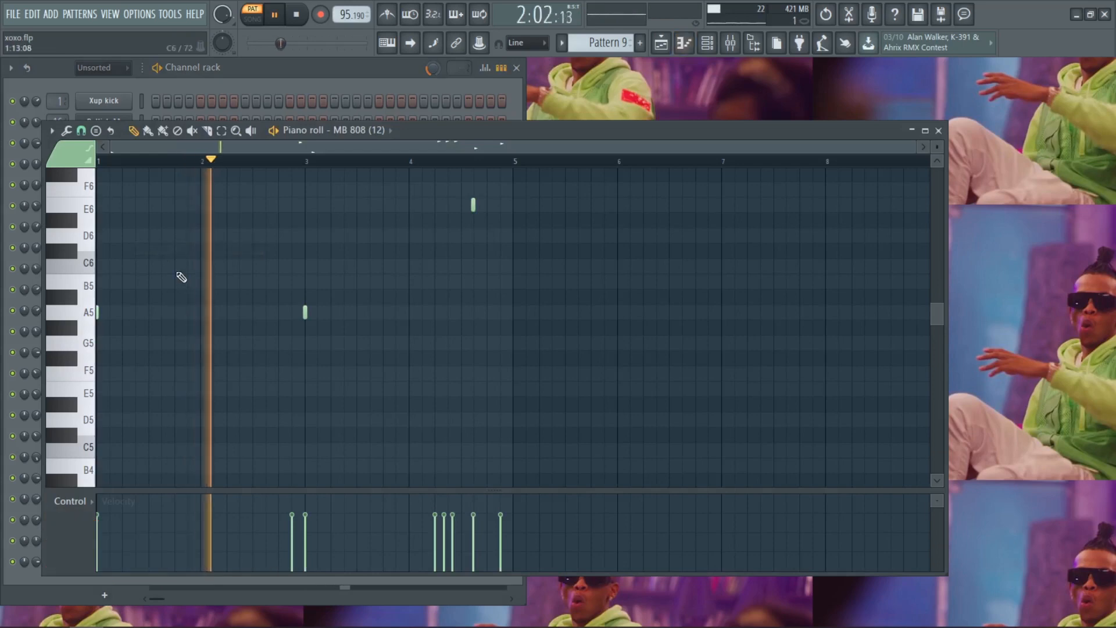
key("space")
scroll(178, 274, "down", 3, "ctrl")
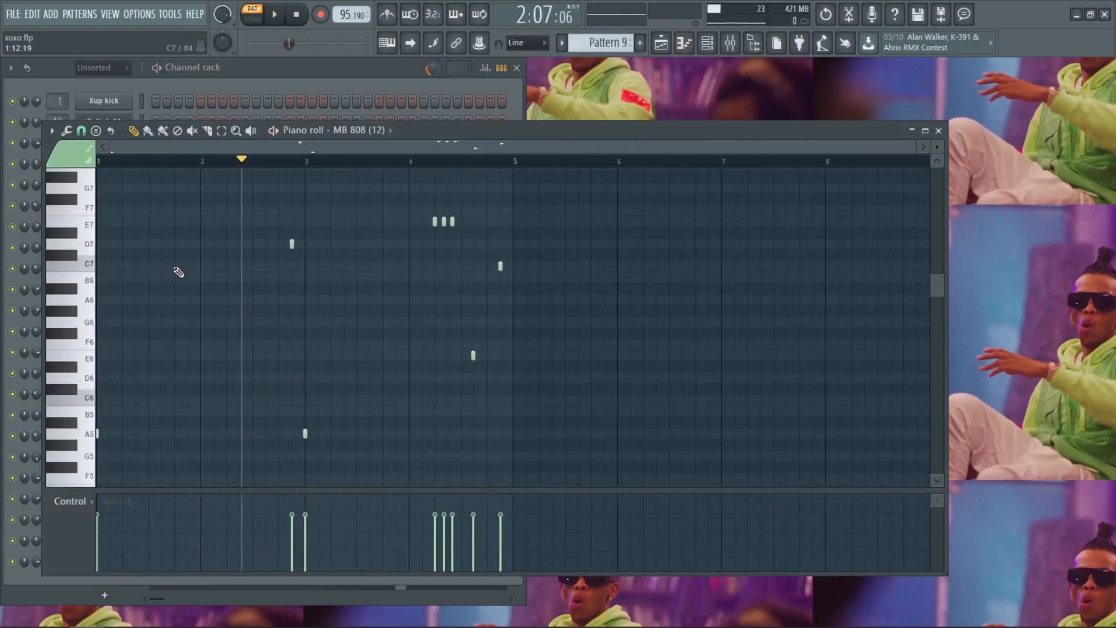
Check the playlist arrangement for any use of Pattern 9, then close the playlist.
left_click(663, 46)
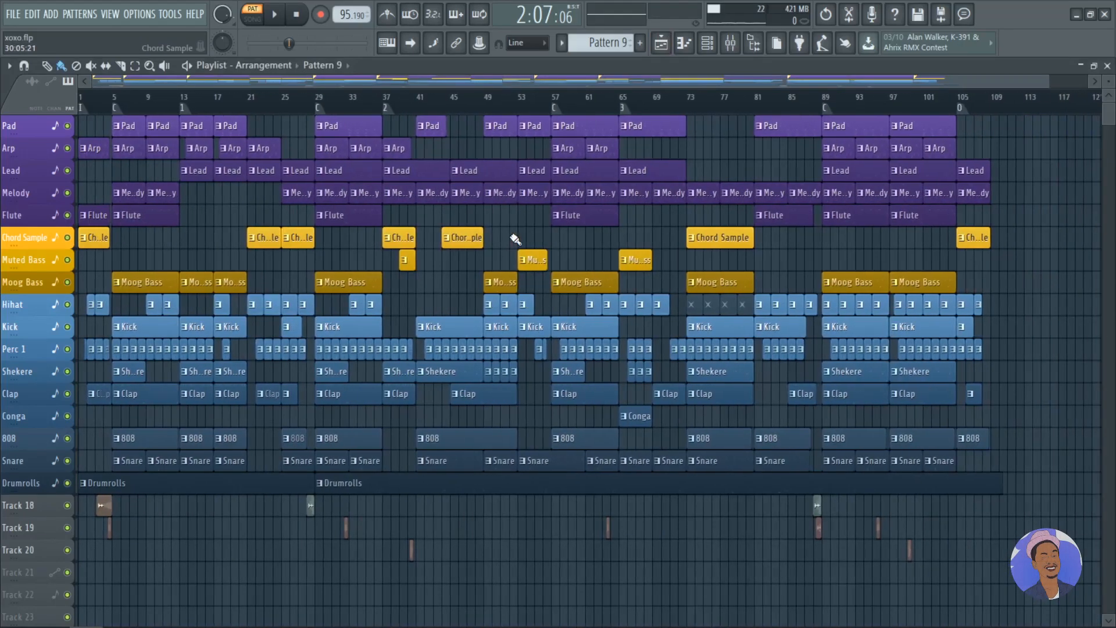
scroll(671, 255, "up", 5, "ctrl")
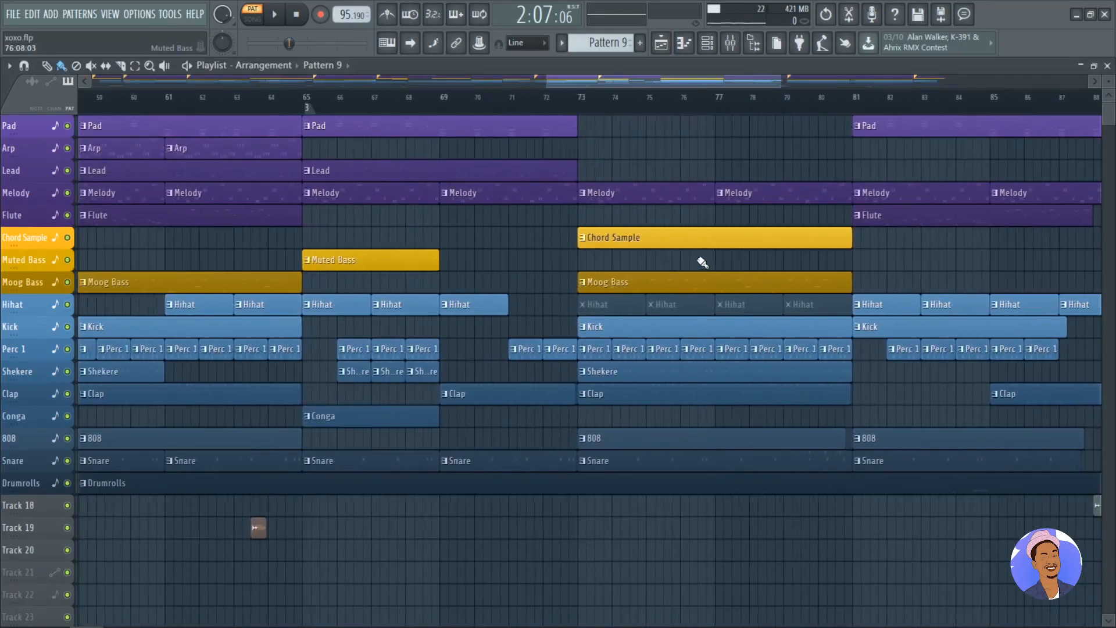
scroll(703, 262, "down", 5, "ctrl")
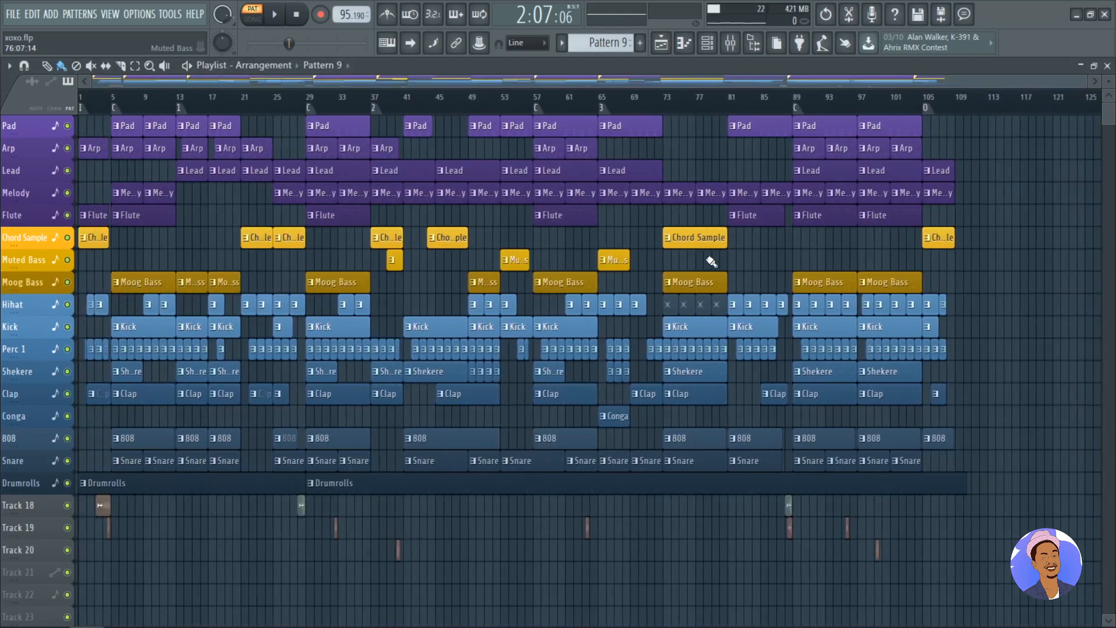
left_click(1107, 66)
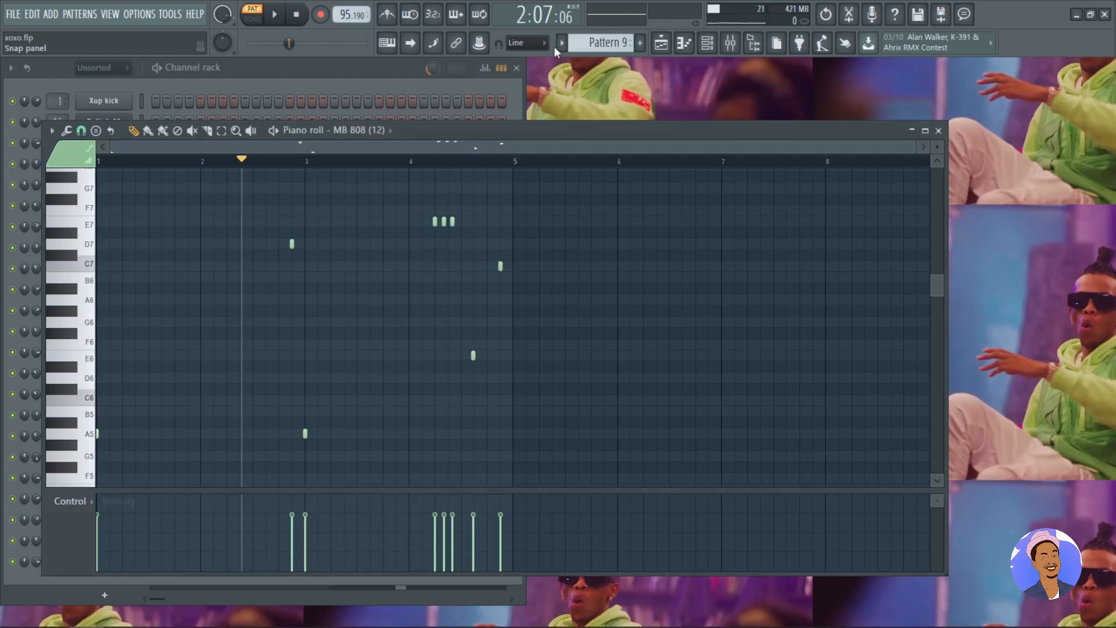
Delete Pattern 9 from the project and check the arrangement in the playlist.
left_click(563, 44)
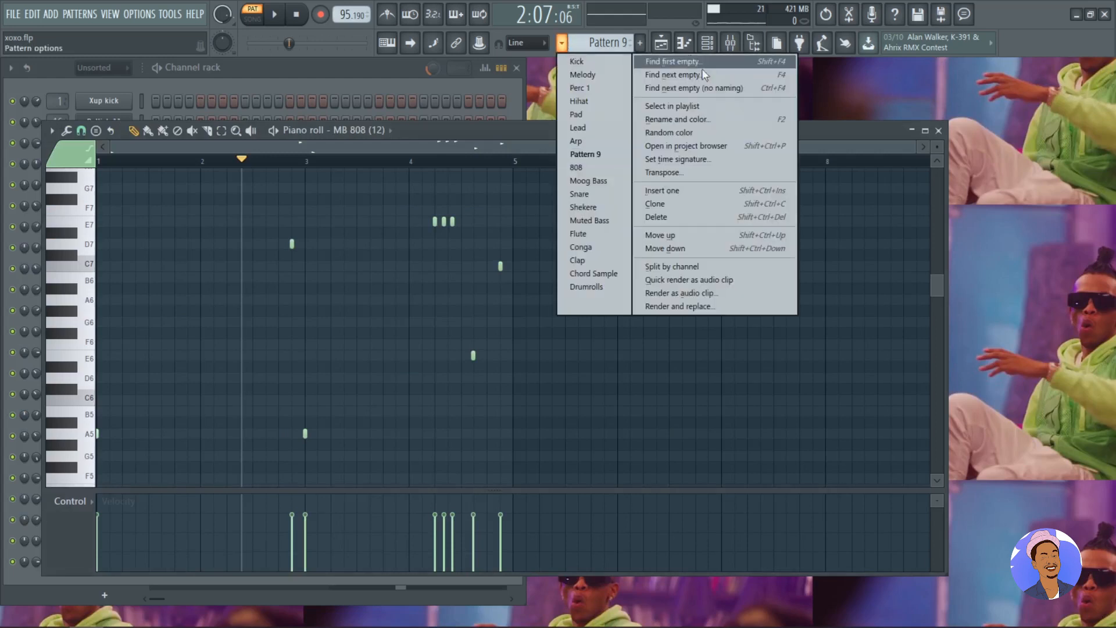
left_click(667, 217)
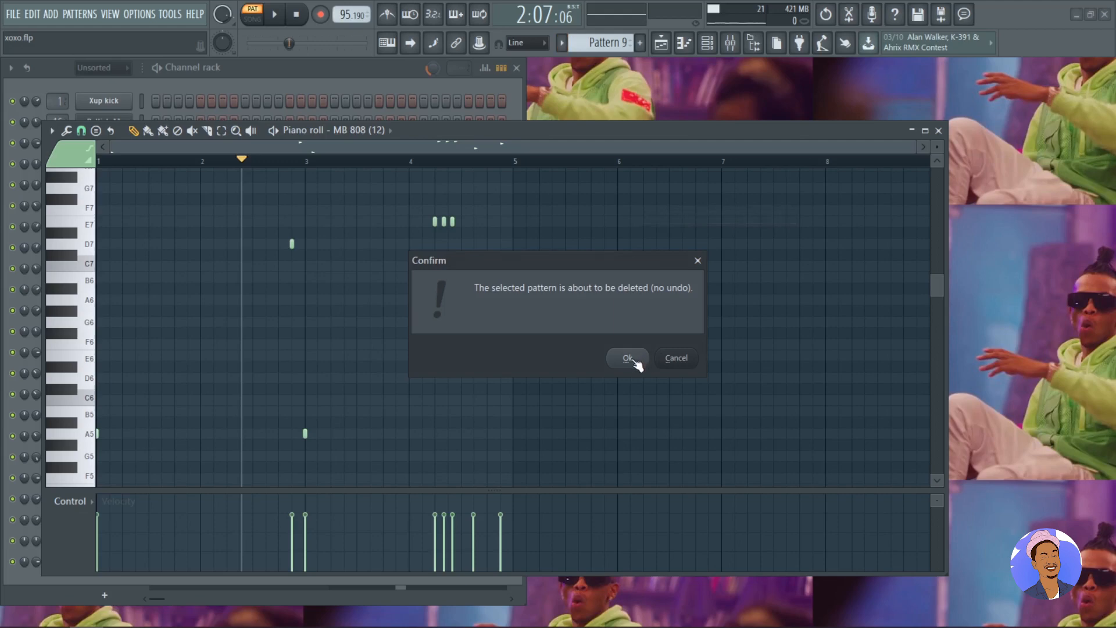
left_click(629, 359)
left_click(663, 51)
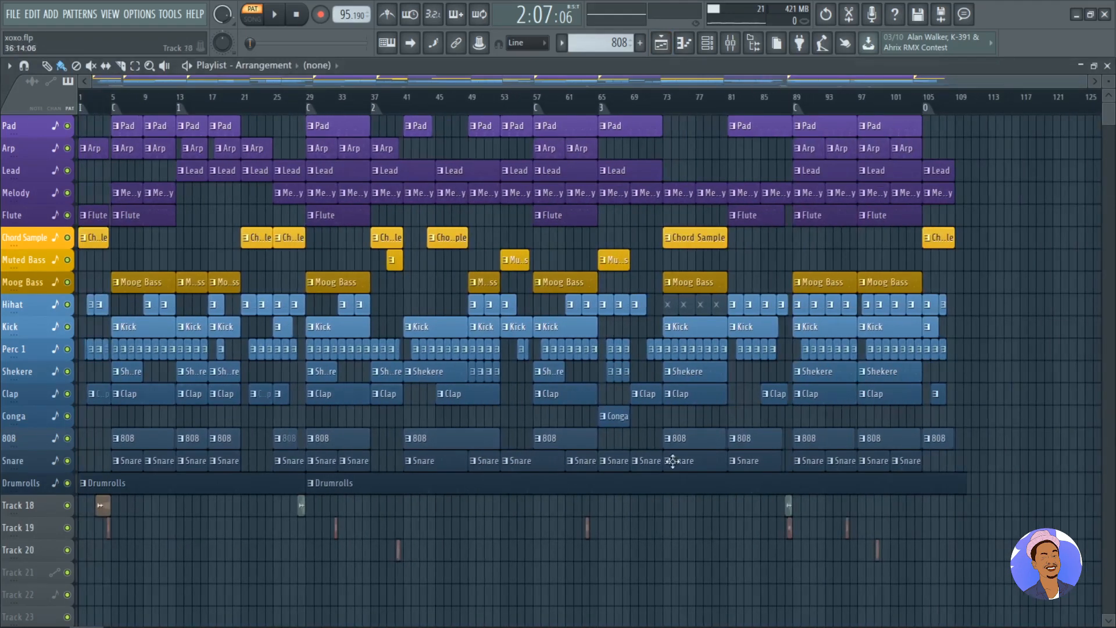
left_click(1108, 66)
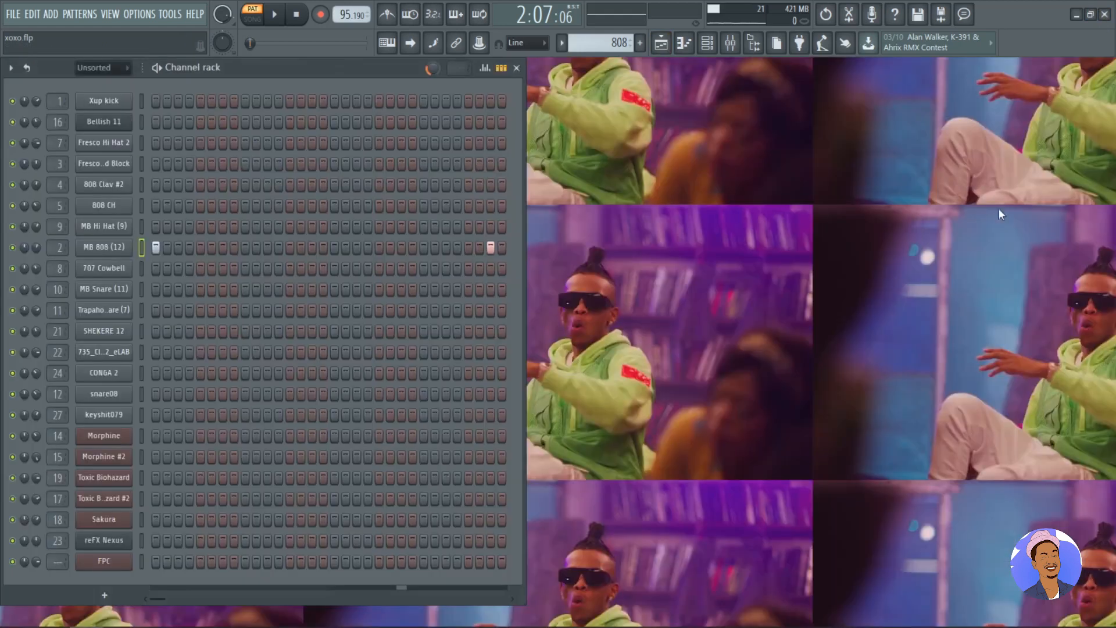
Play the 808 pattern and examine the MB 808 (12) notes in the piano roll, including playback from bar 4.
left_click(562, 43)
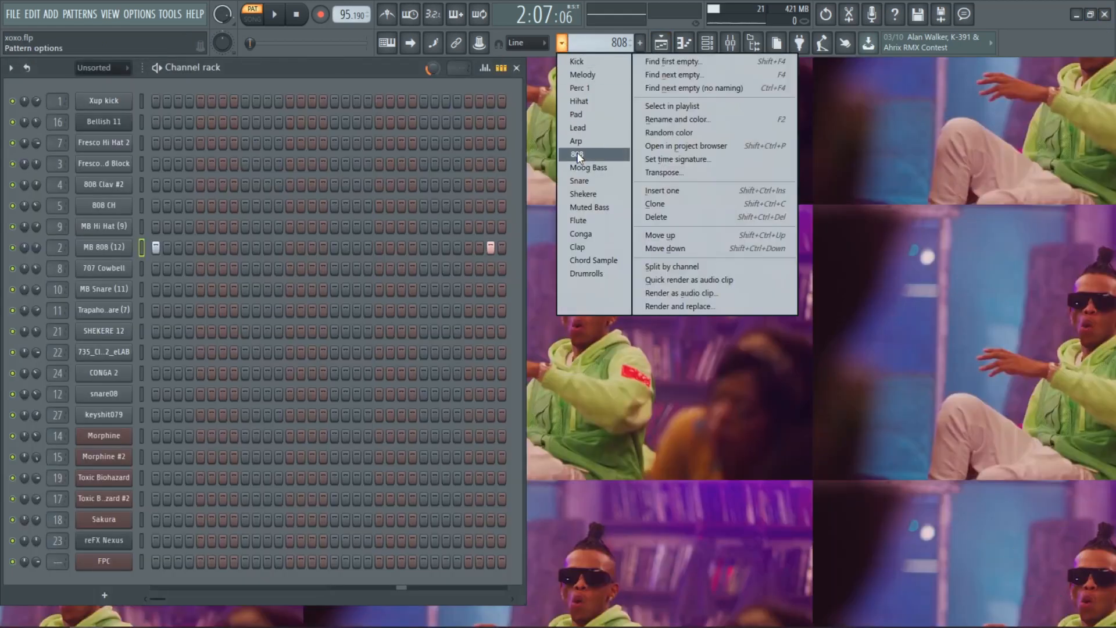
left_click(923, 166)
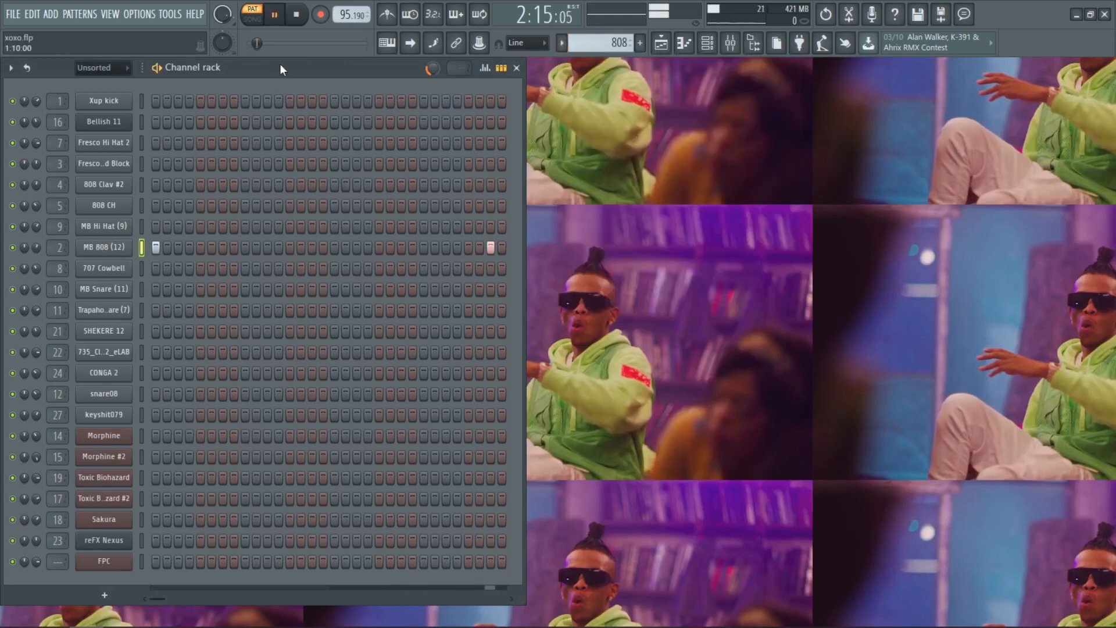
right_click(114, 247)
left_click(160, 247)
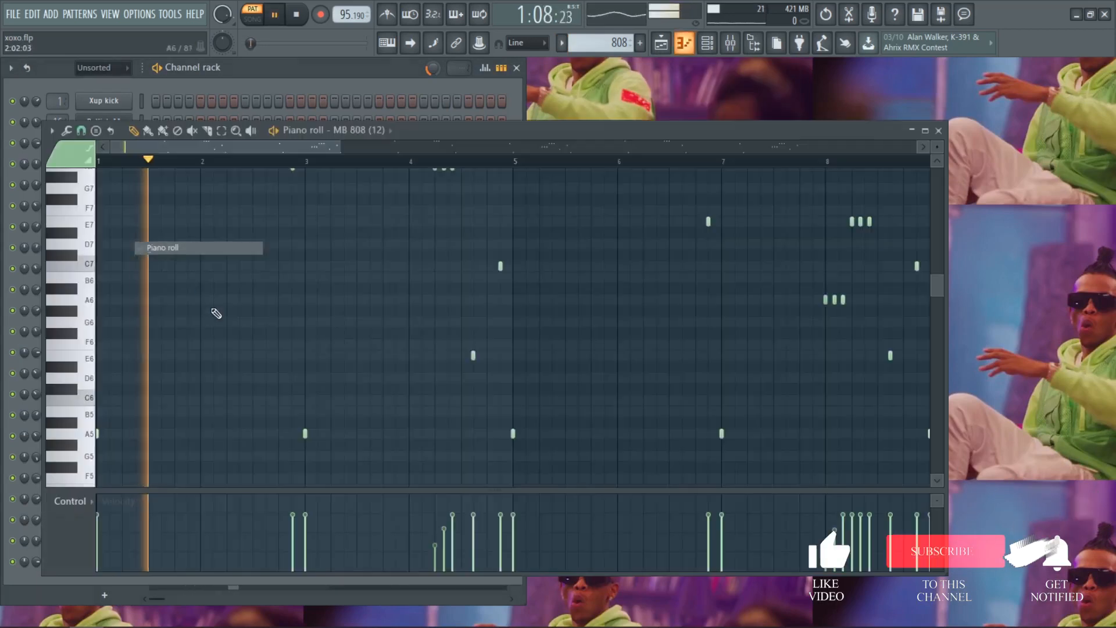
scroll(221, 343, "down", 5)
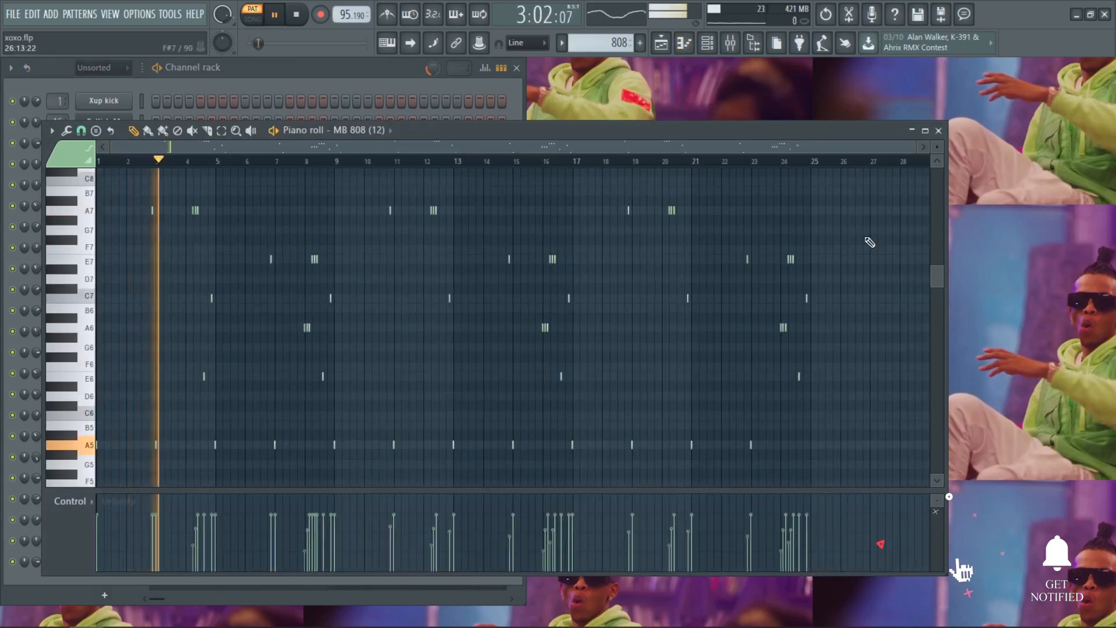
left_click(192, 162)
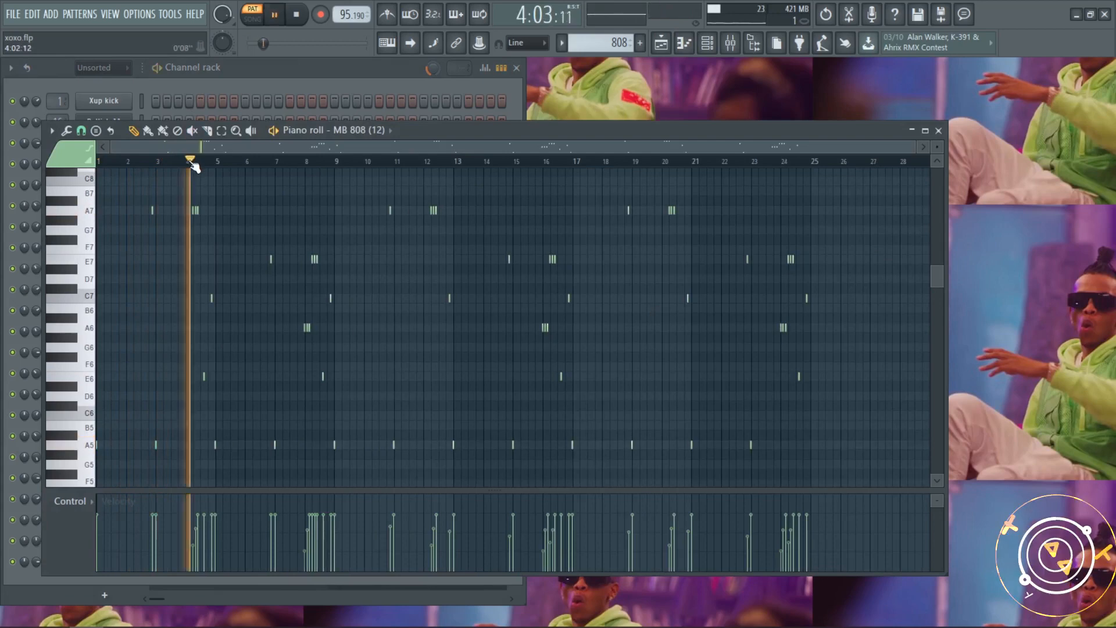
key("space")
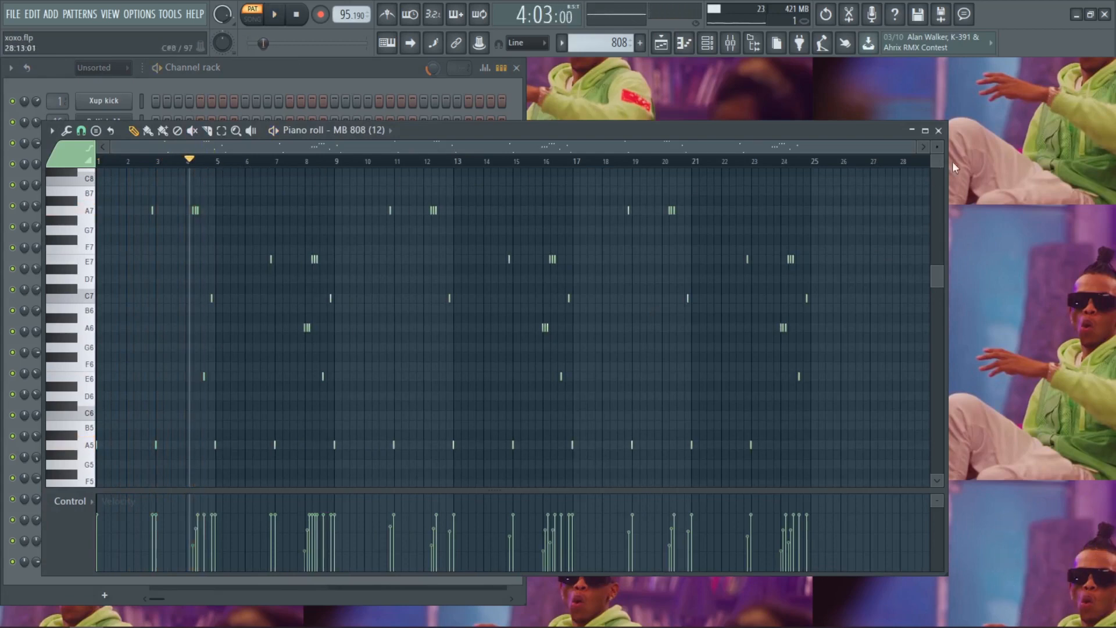
left_click(939, 130)
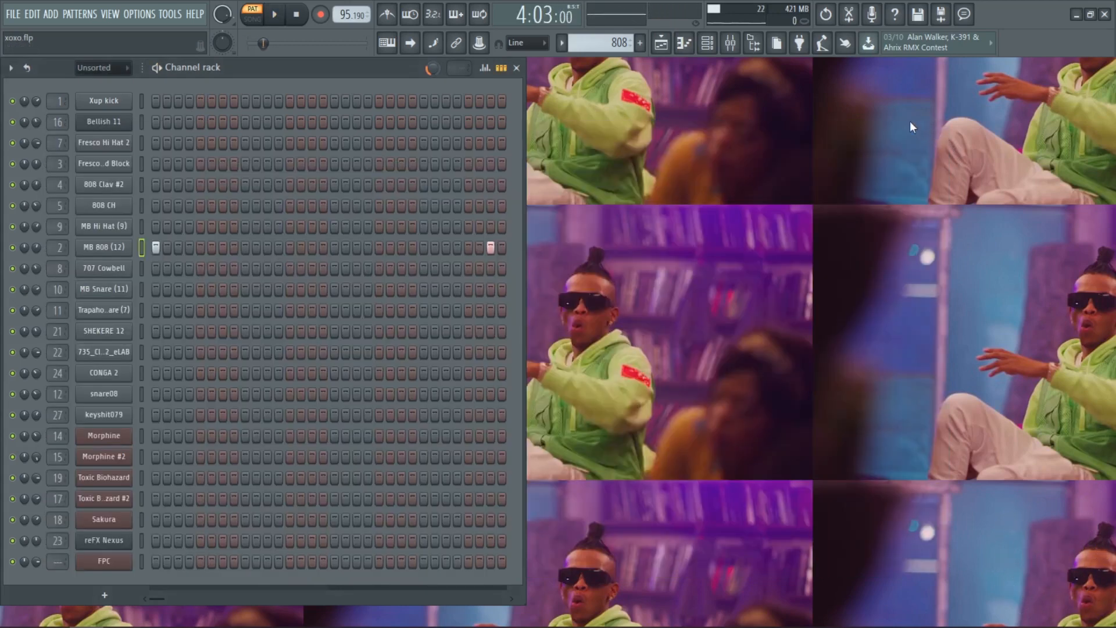
Switch to the Moog Bass pattern and play it with the Sakura instrument open beside the channel rack.
left_click(562, 43)
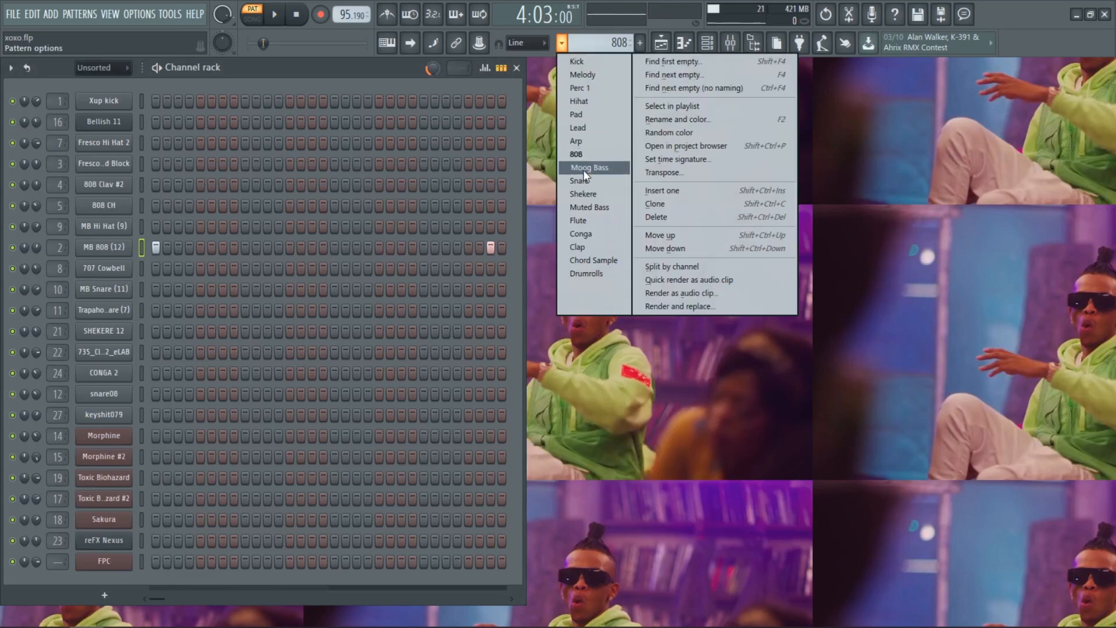
left_click(584, 170)
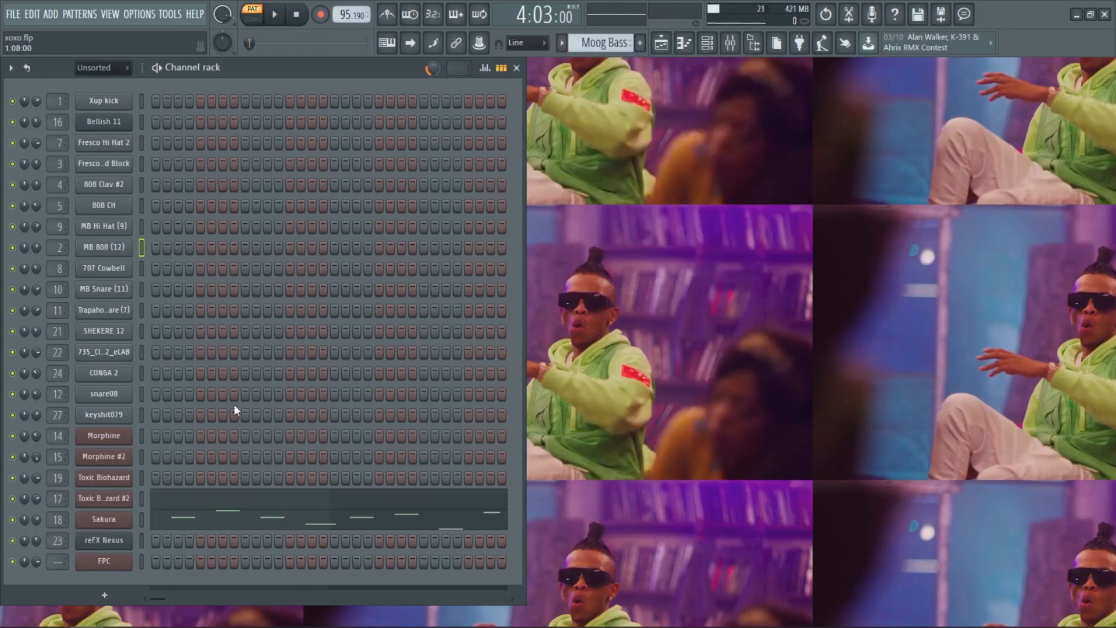
left_click(113, 523)
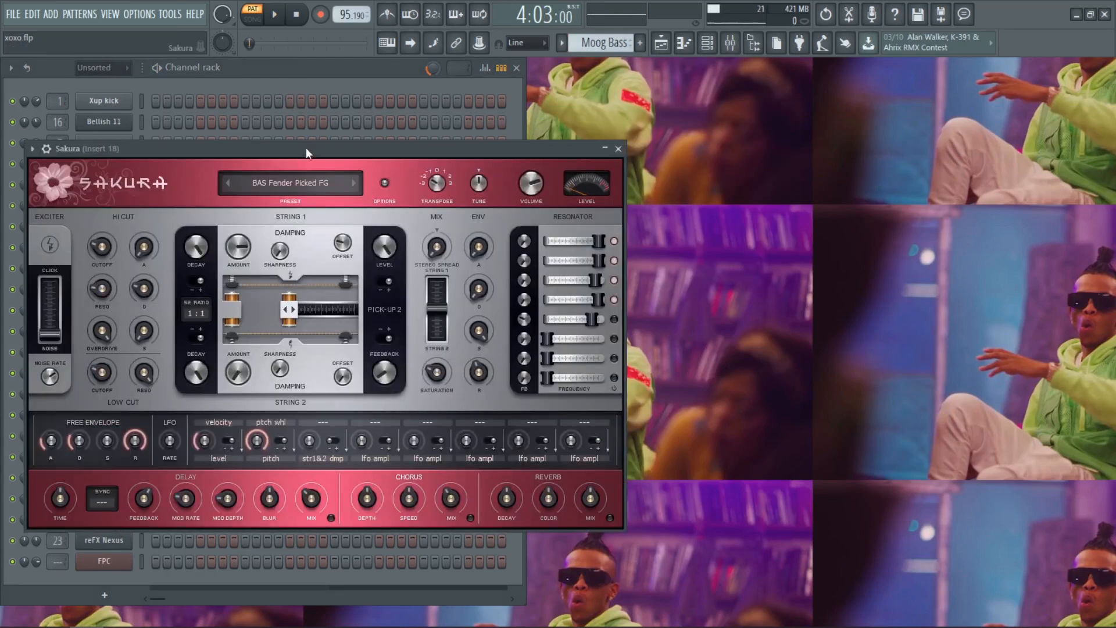
left_click_drag(305, 148, 630, 110)
key("space")
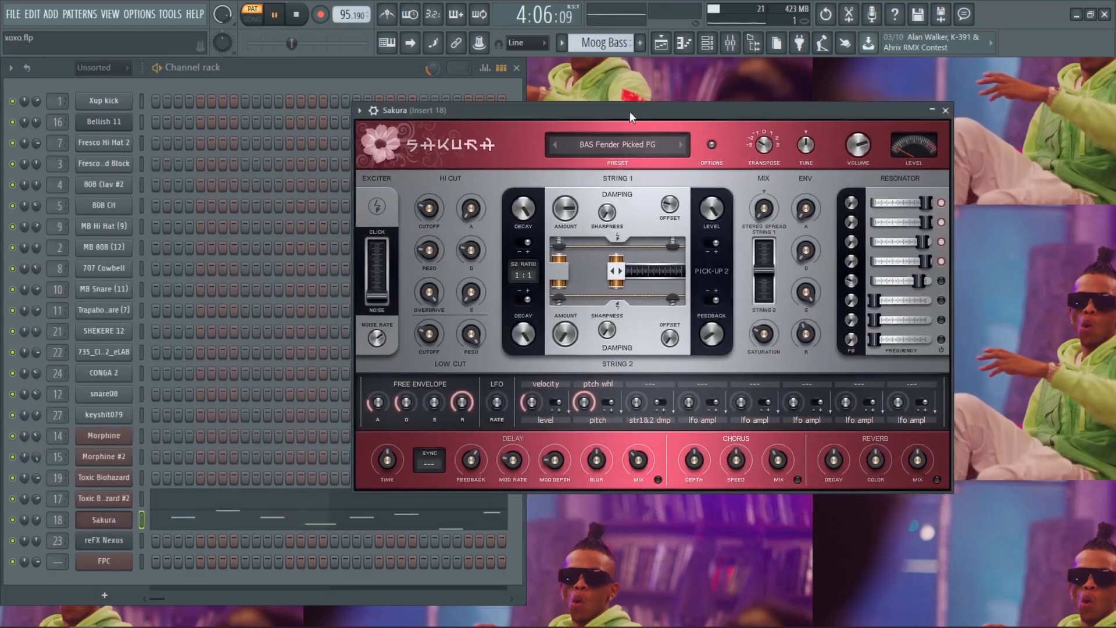
Examine the Sakura channel's notes in the piano roll, stop playback and return to the channel rack.
left_click(289, 529)
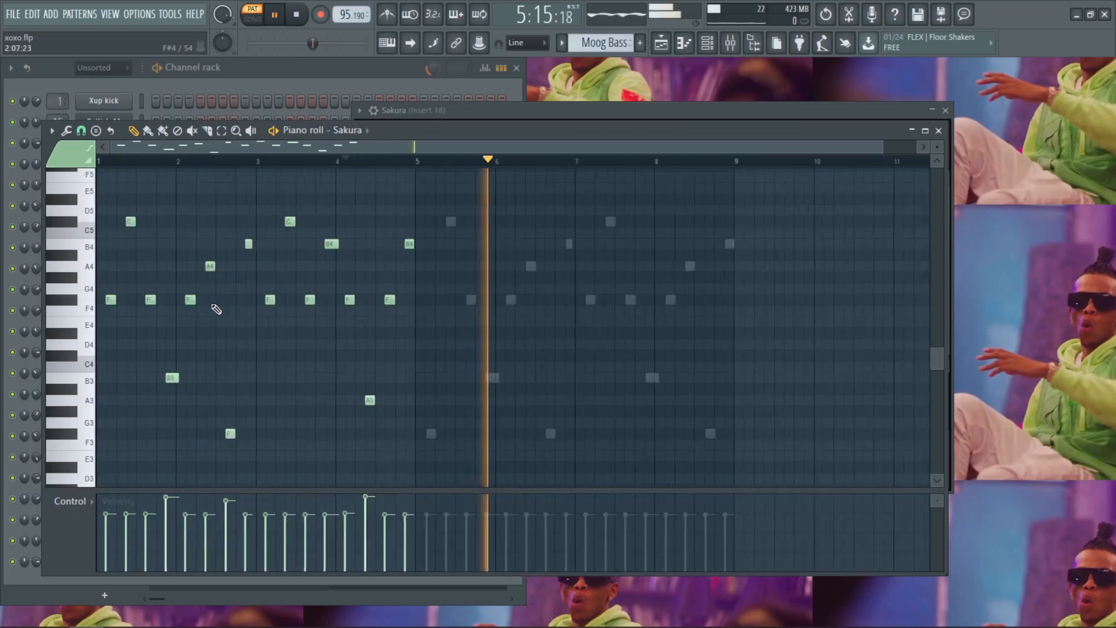
key("space")
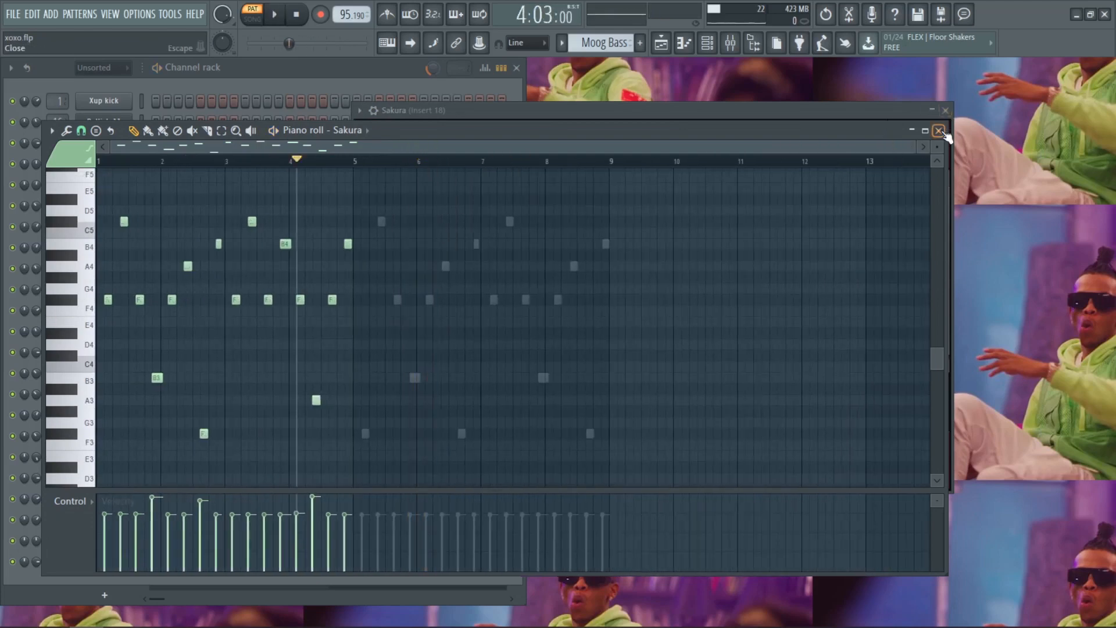
left_click(939, 130)
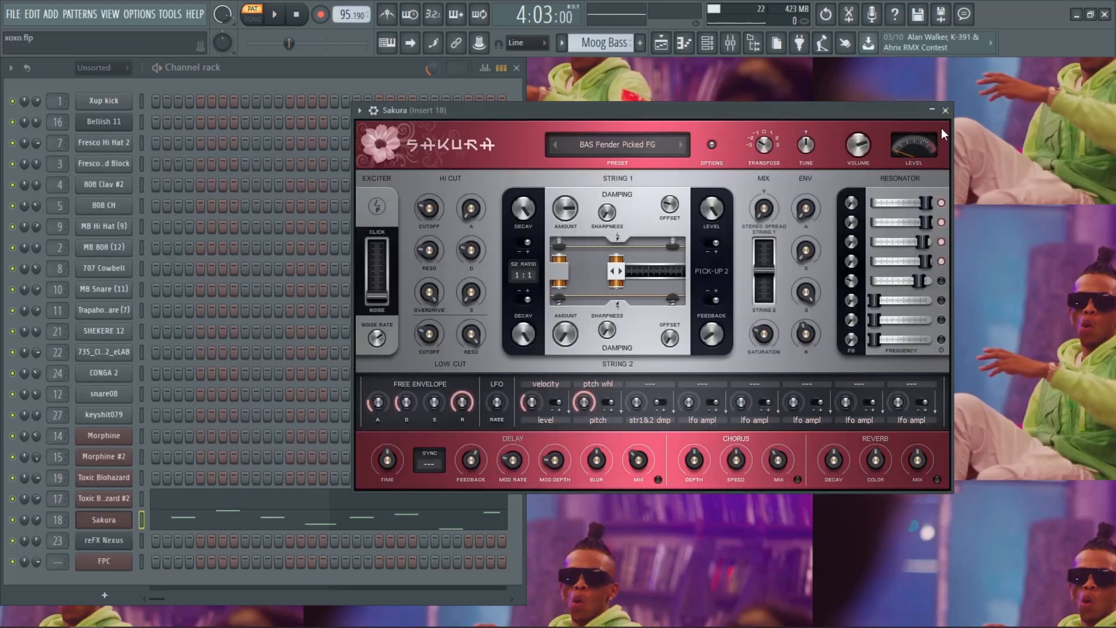
left_click(945, 110)
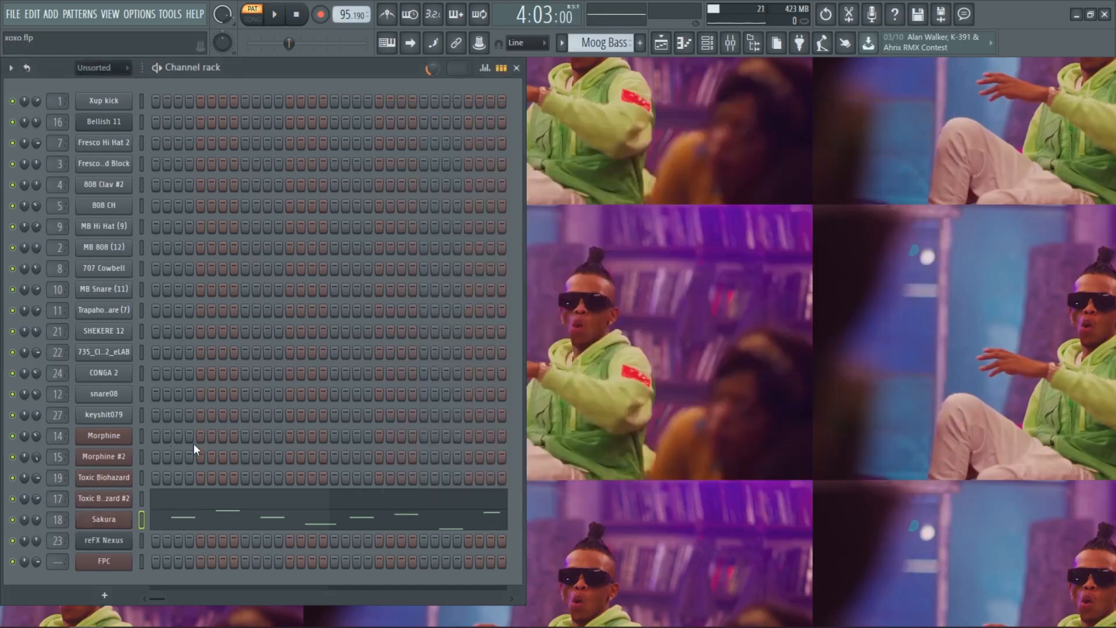
Check the Sakura preset, and inspect the Toxic Biohazard #2 channel's notes and synth program.
left_click(101, 520)
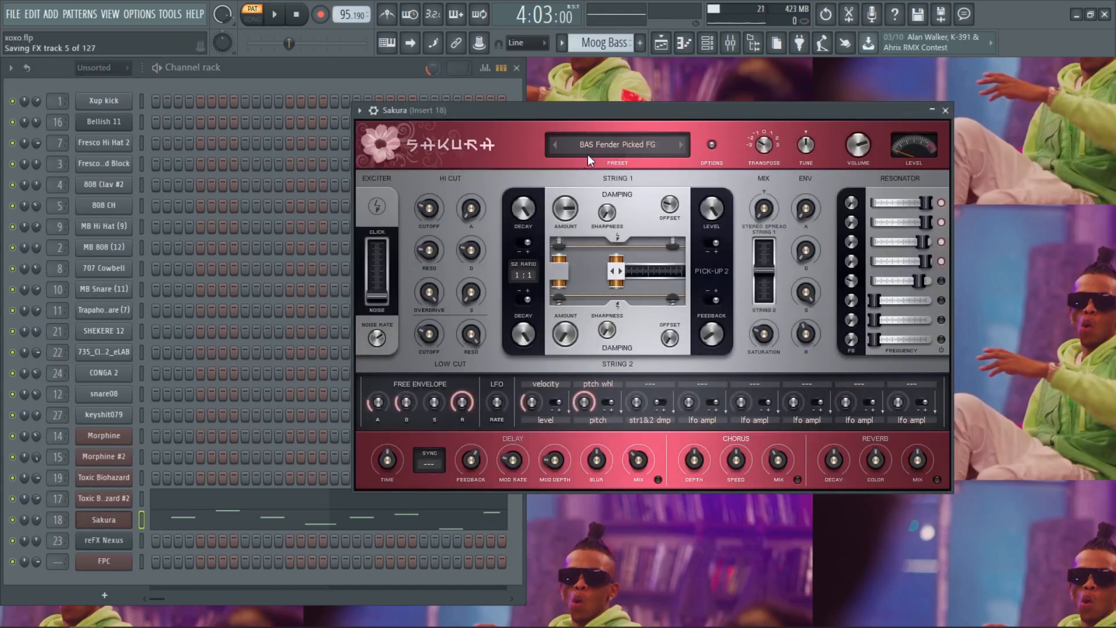
left_click(947, 111)
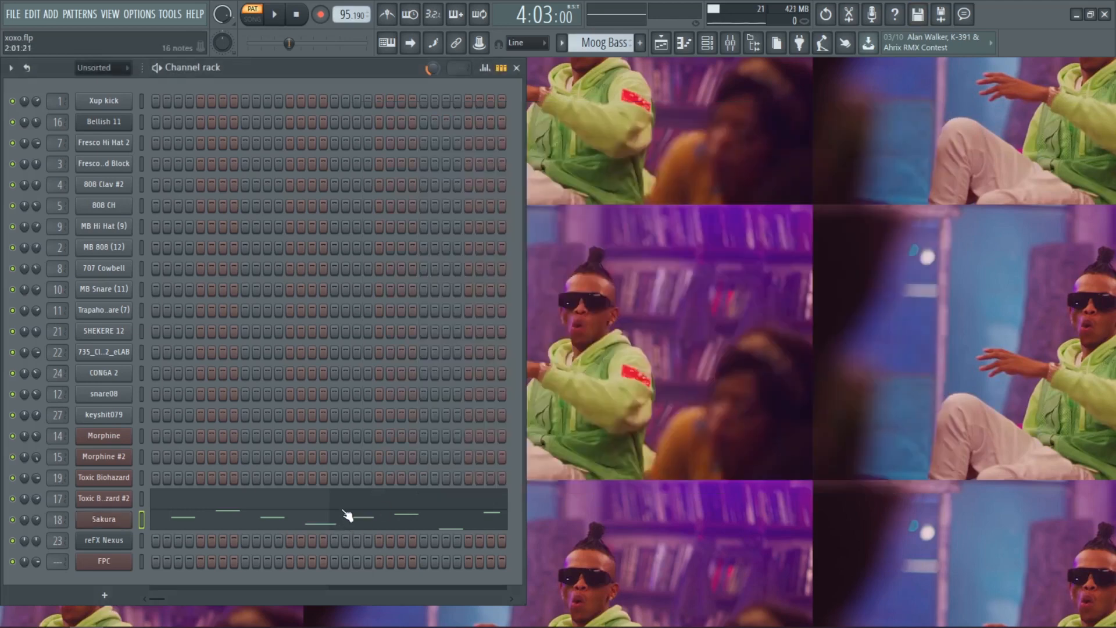
left_click(350, 508)
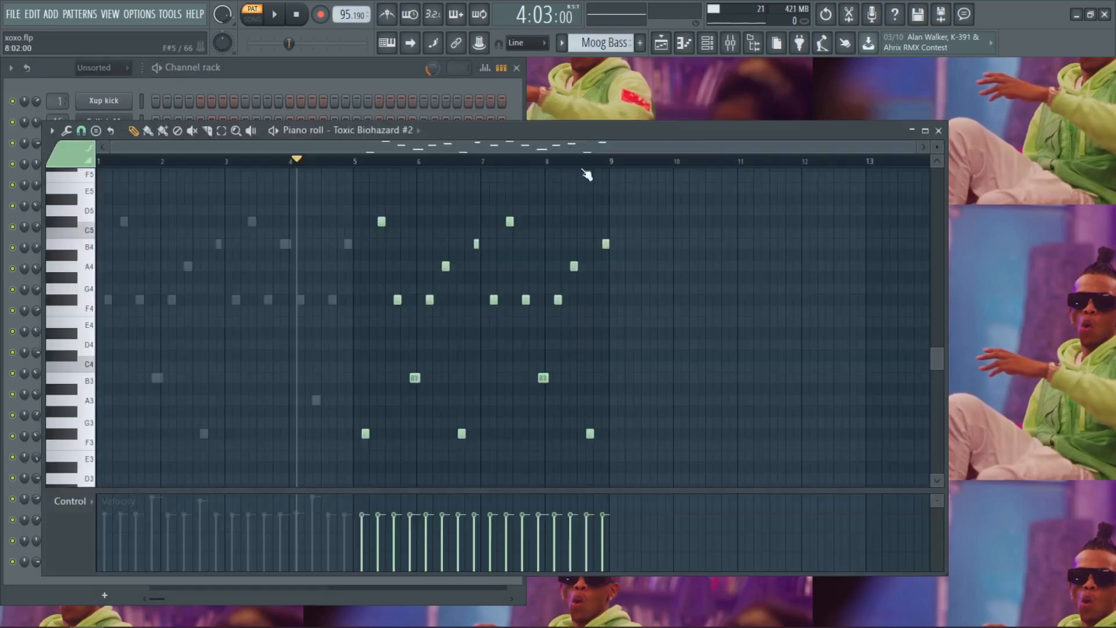
left_click(517, 94)
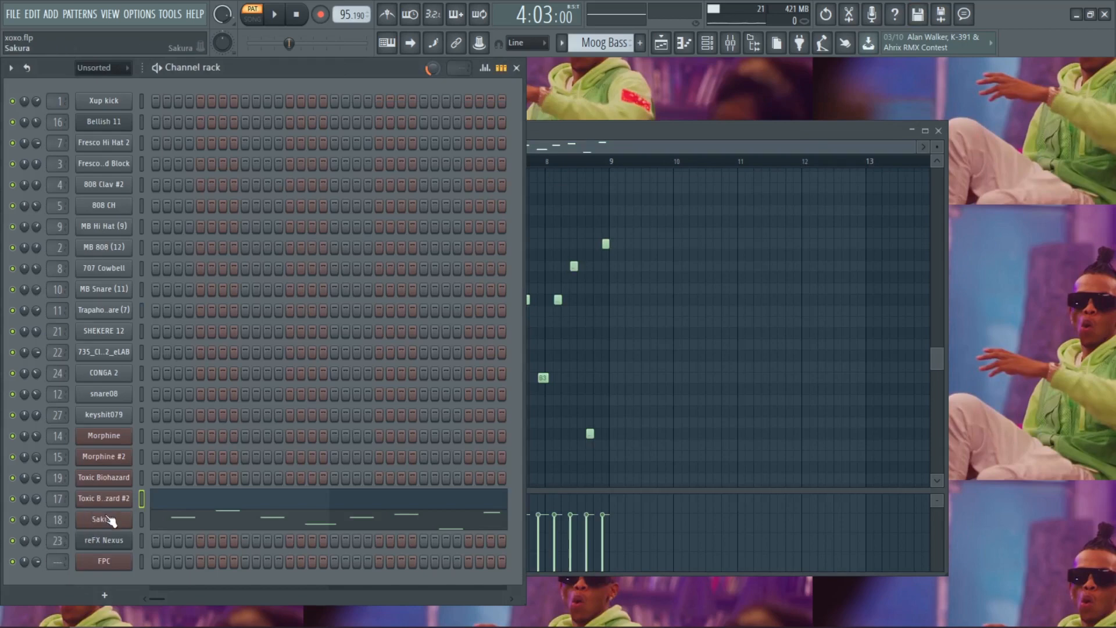
left_click(113, 503)
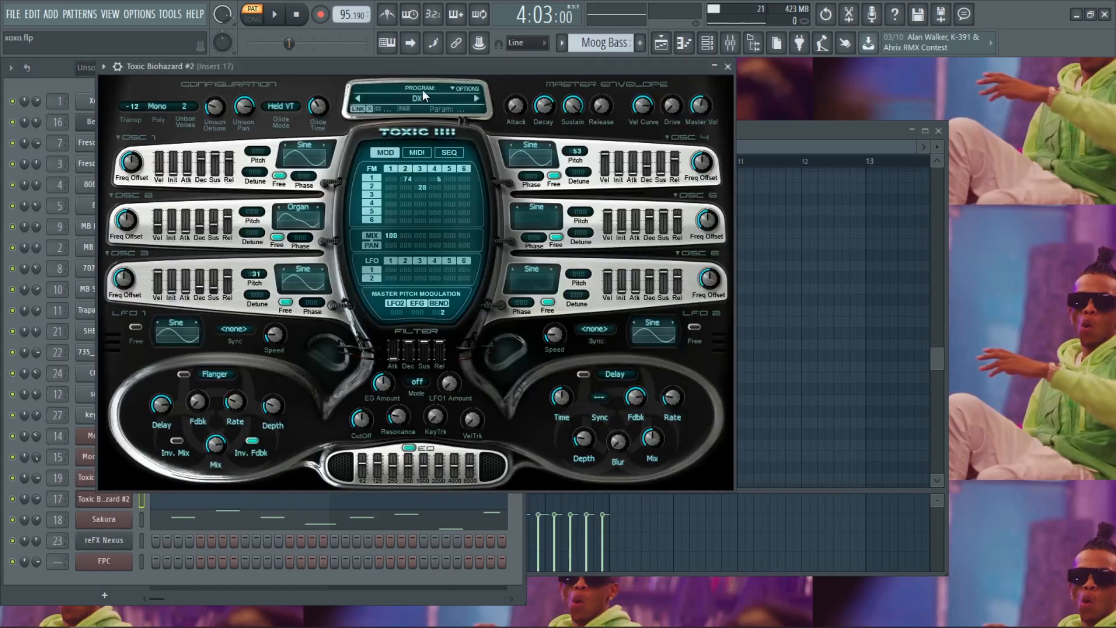
left_click(727, 68)
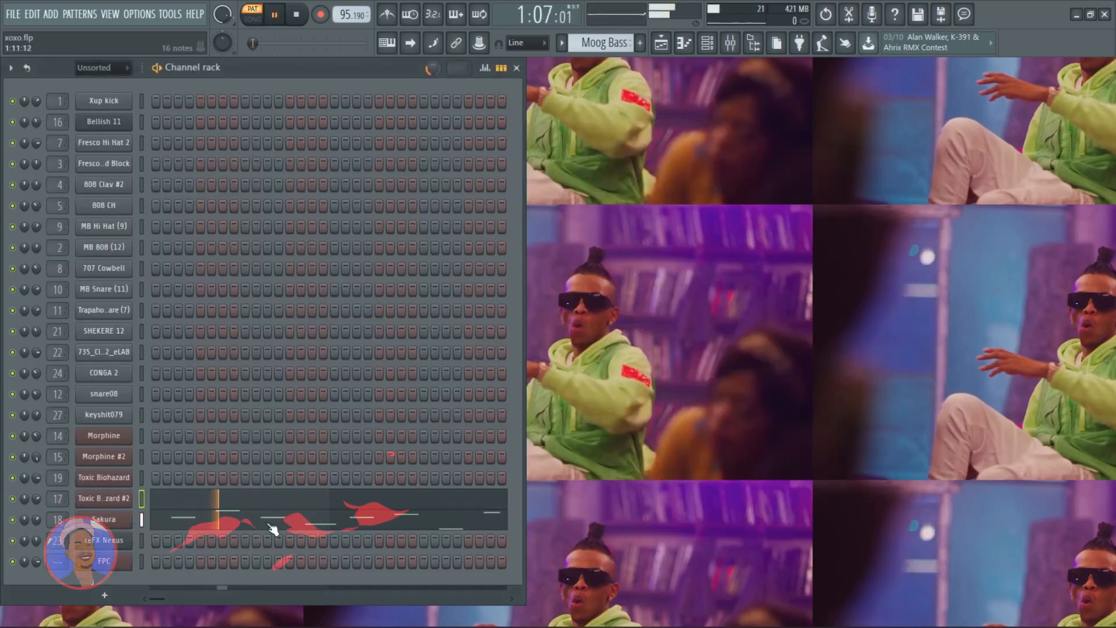
Play the Moog Bass pattern while following the Sakura notes and the Toxic Biohazard #2 notes in the piano roll.
left_click(270, 523)
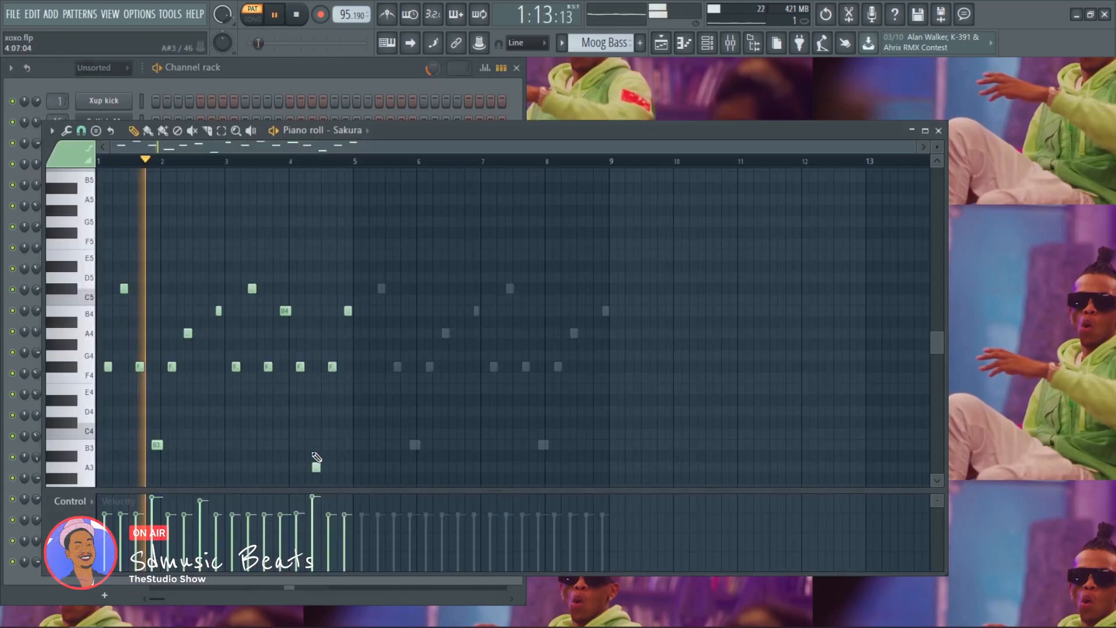
scroll(132, 407, "down", 3)
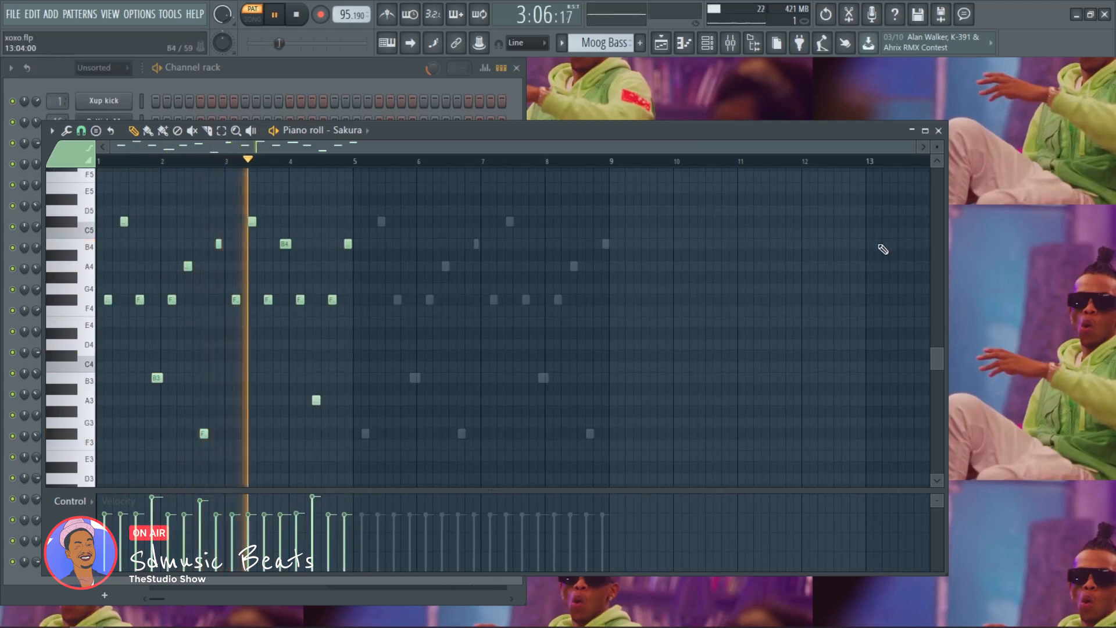
left_click(339, 68)
left_click(354, 499)
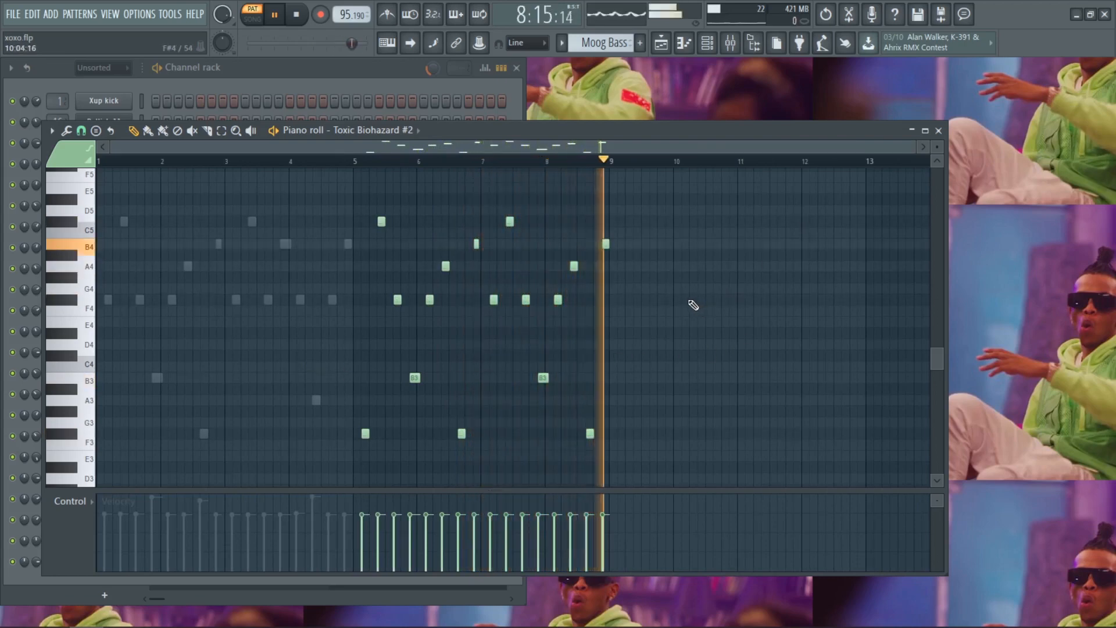
key("space")
left_click(939, 131)
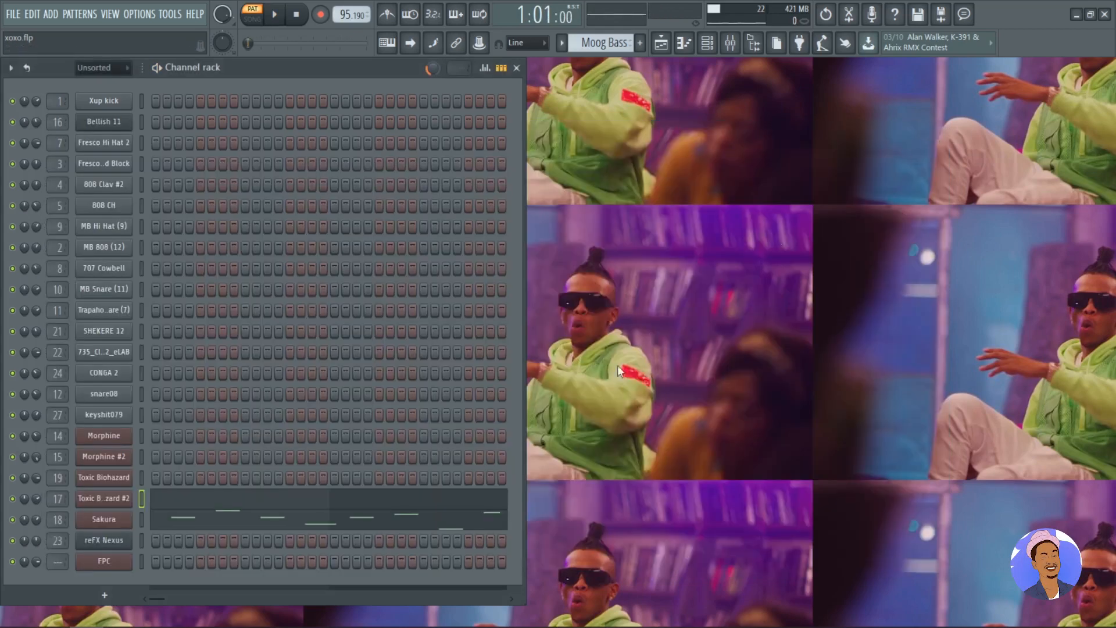
Review the sound settings of the Sakura and Toxic Biohazard #2 instruments once more, then return to the channel rack.
left_click(118, 525)
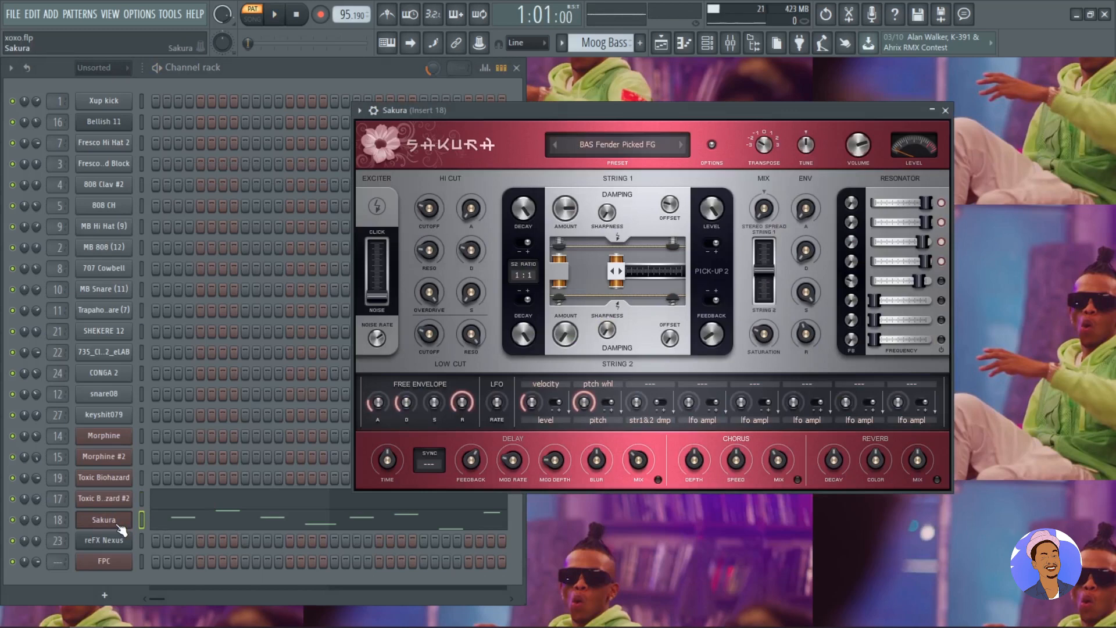
left_click(111, 499)
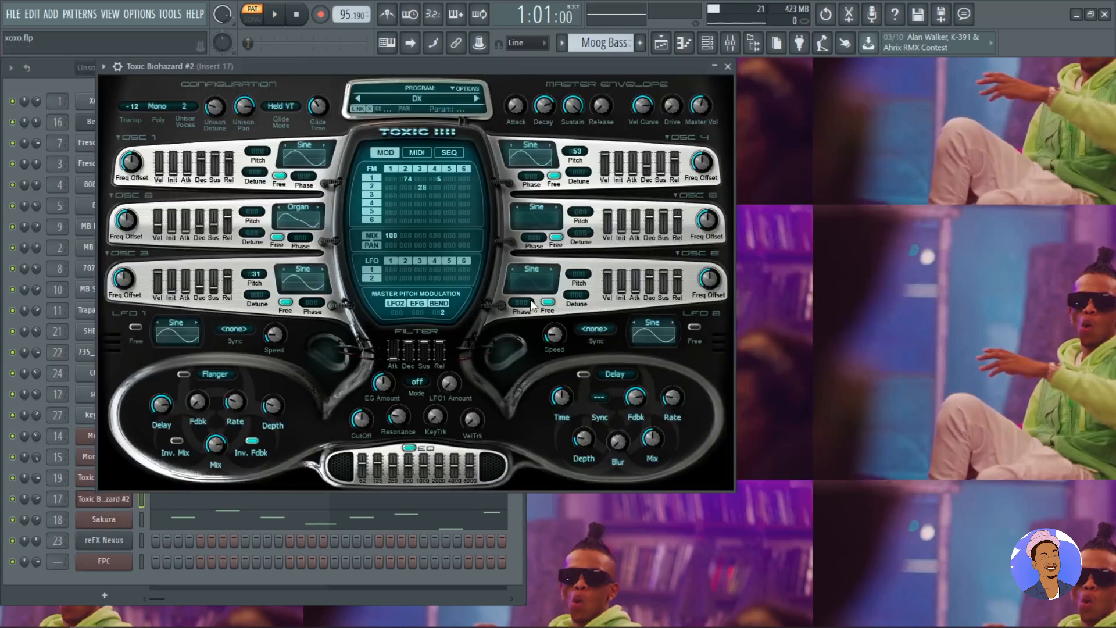
left_click(728, 67)
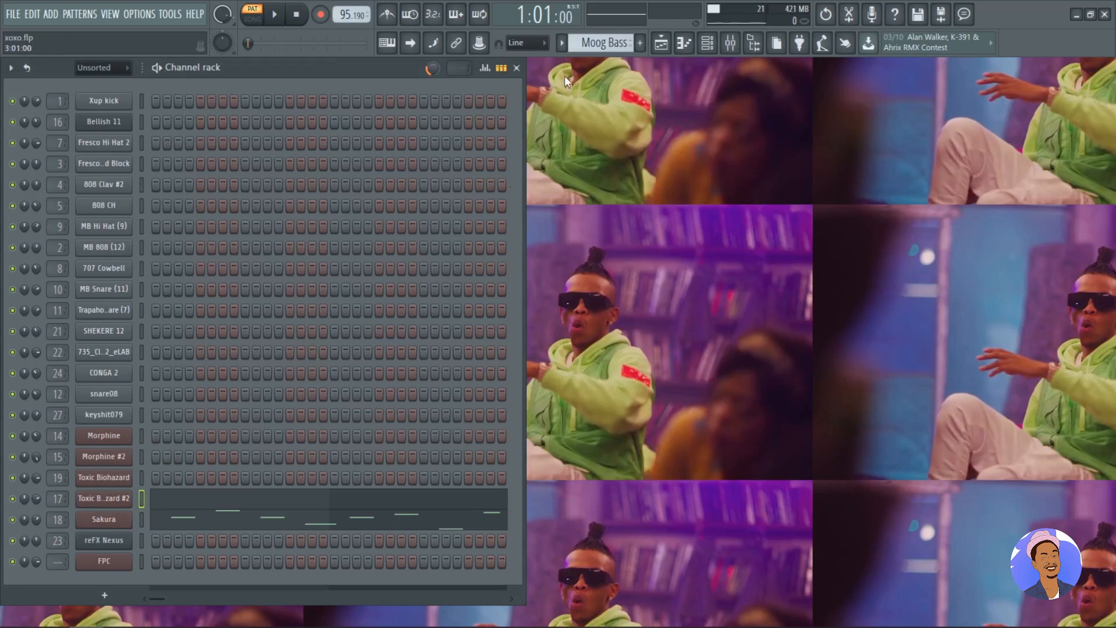
Switch to the Snare pattern, play it and examine the MB Snare (11) notes in the piano roll.
left_click(564, 44)
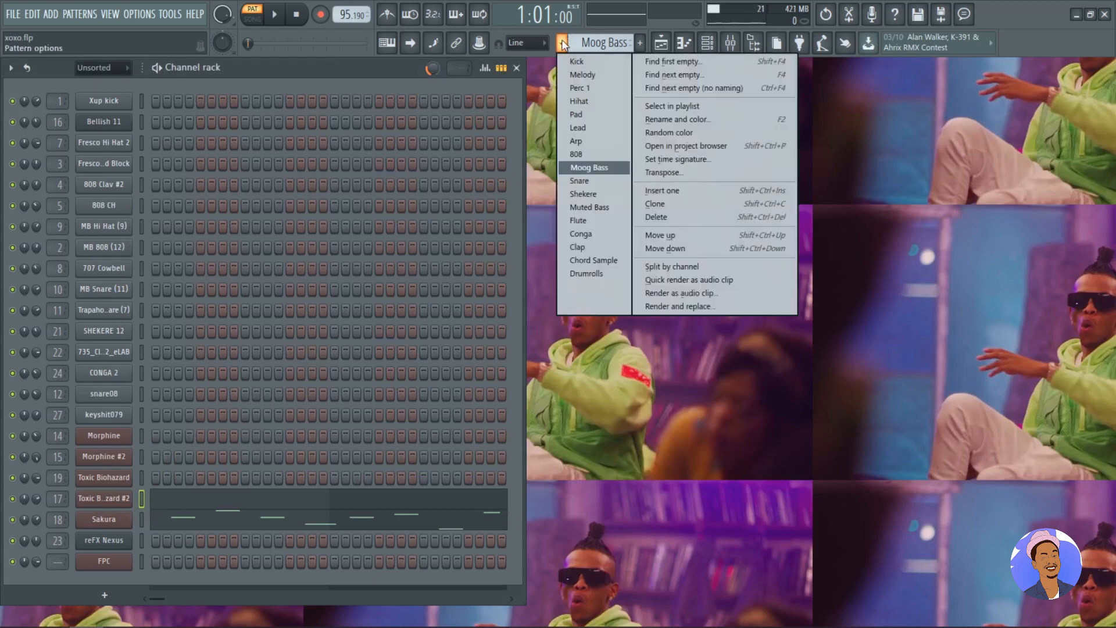
left_click(584, 180)
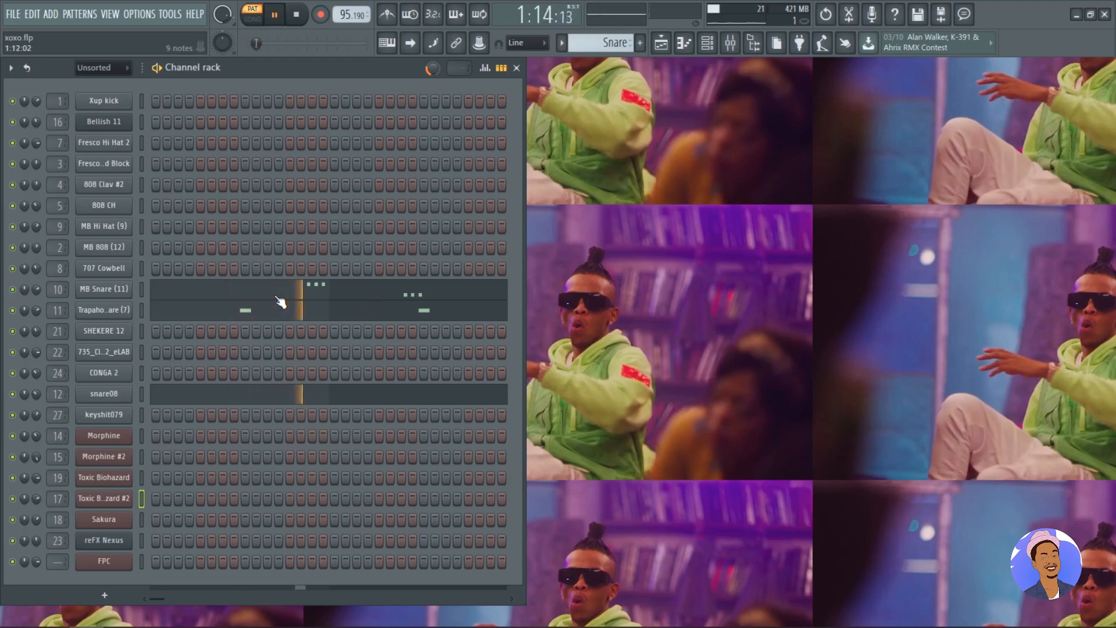
left_click(303, 292)
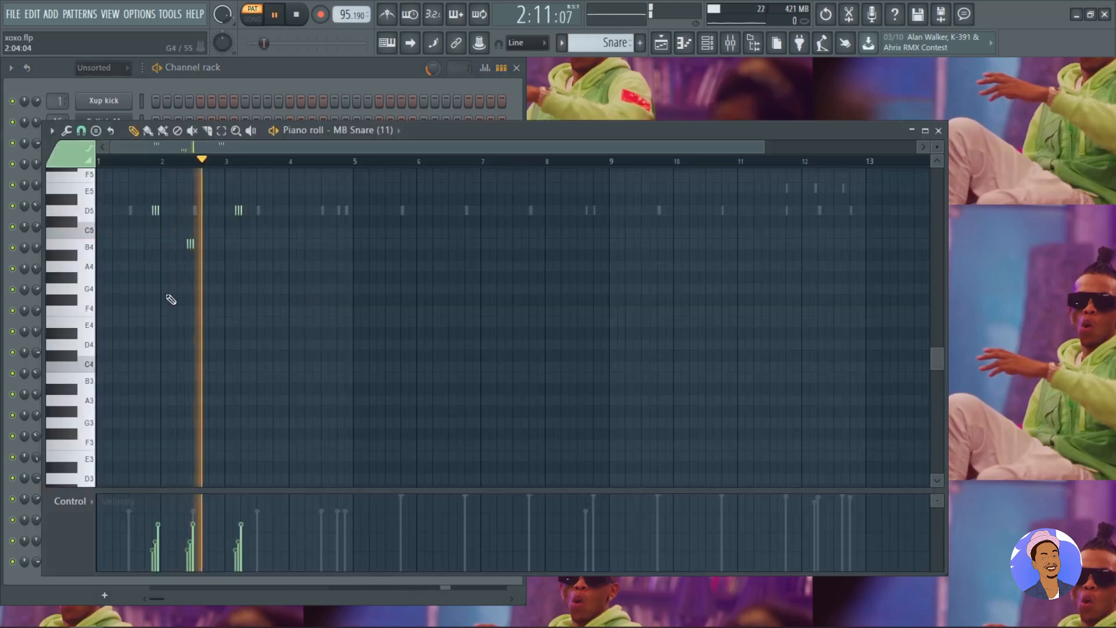
scroll(160, 298, "up", 2)
scroll(156, 298, "down", 2)
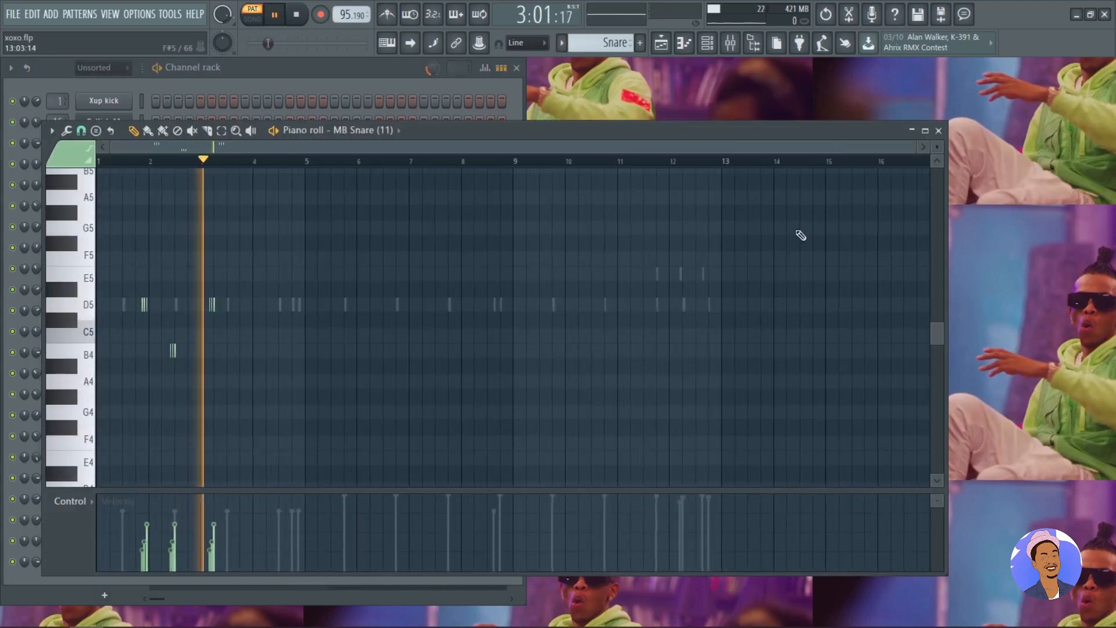
left_click(941, 133)
key("space")
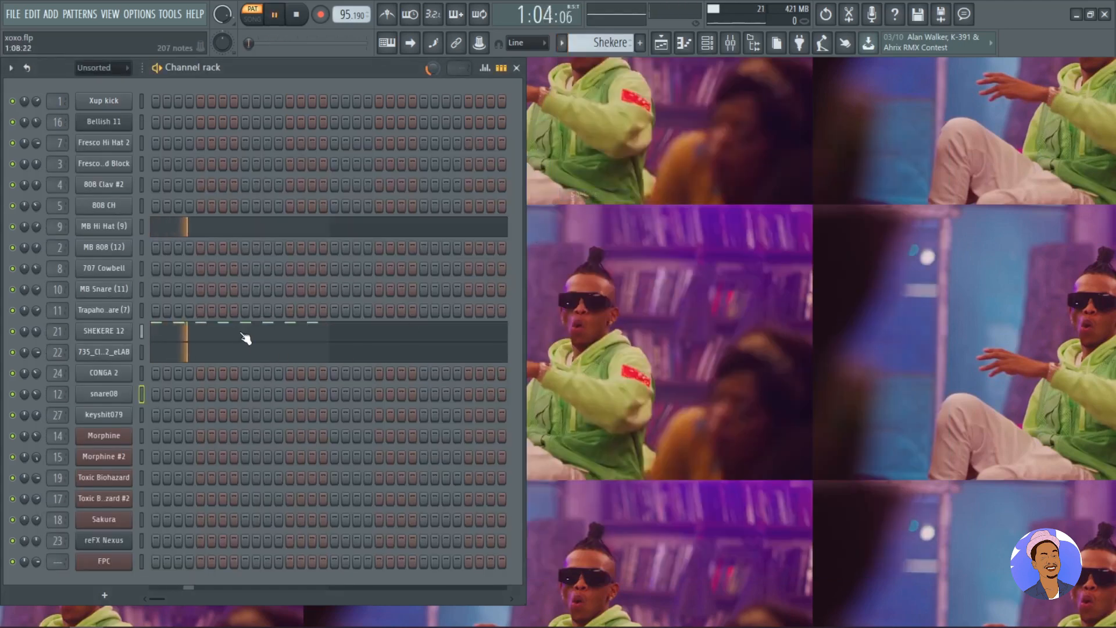
Examine the SHEKERE 12 notes in the piano roll, playing them from bar 5 and from bar 13, then stop playback.
left_click(243, 335)
scroll(224, 324, "down", 2)
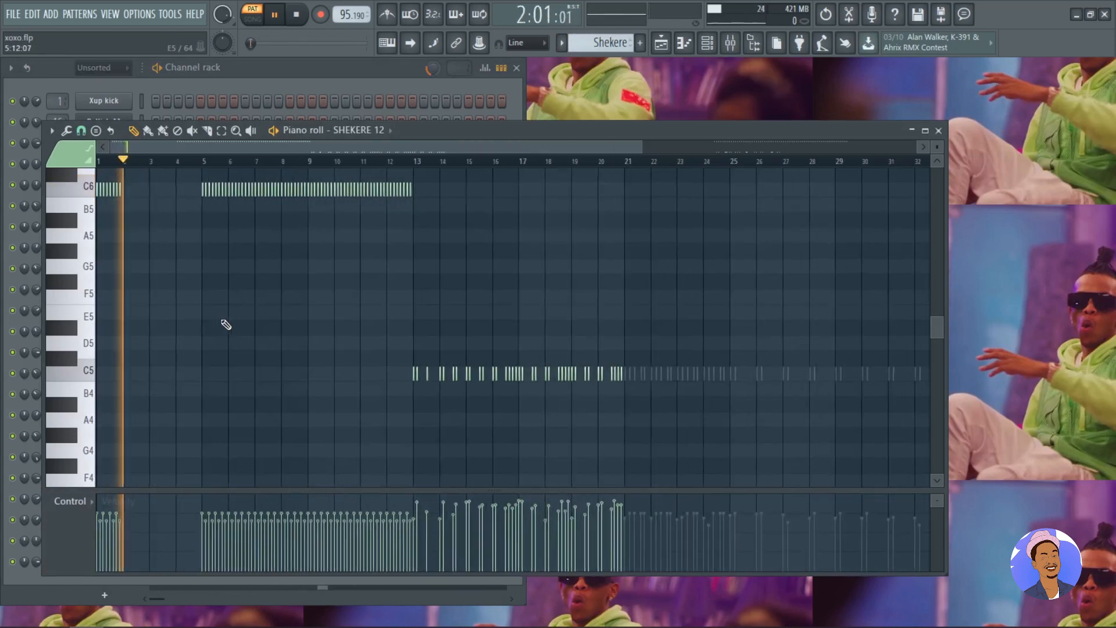
left_click(204, 163)
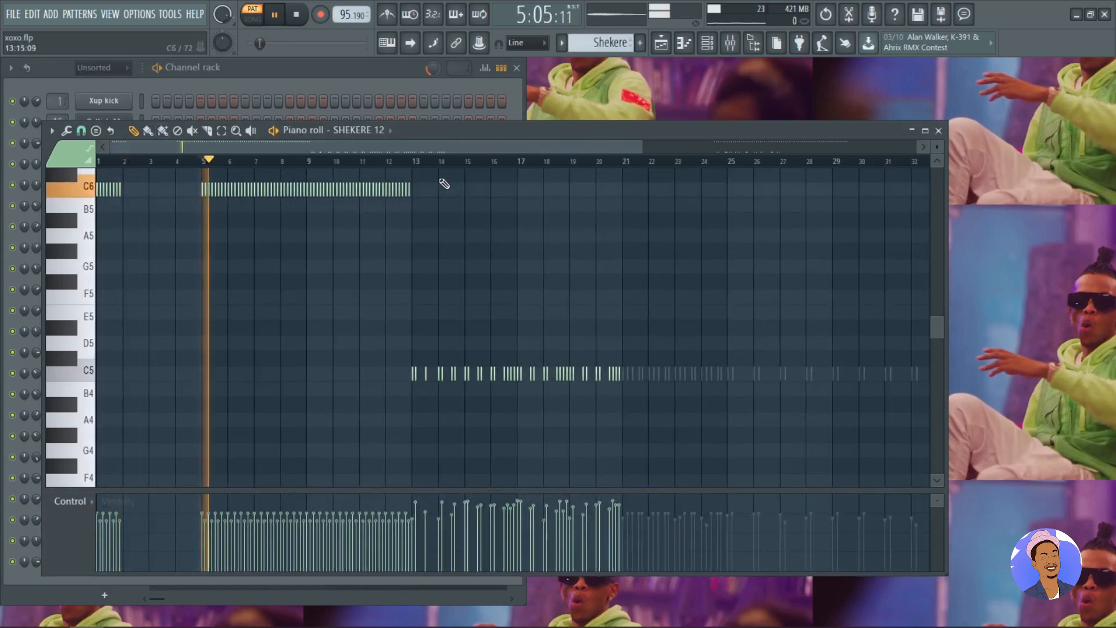
left_click(411, 164)
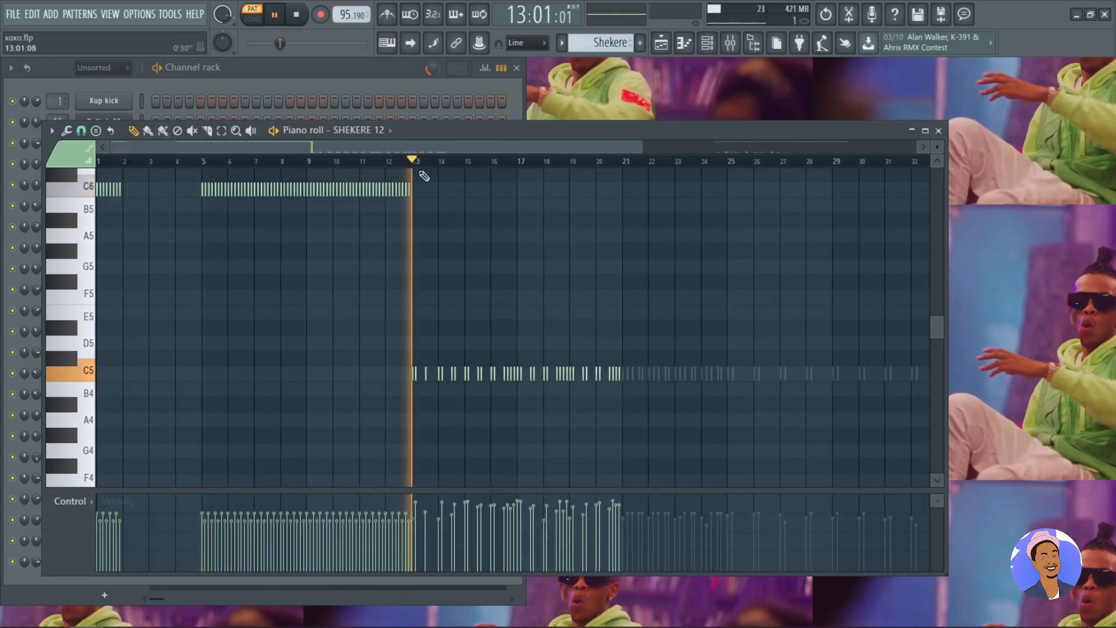
left_click(938, 131)
key("space")
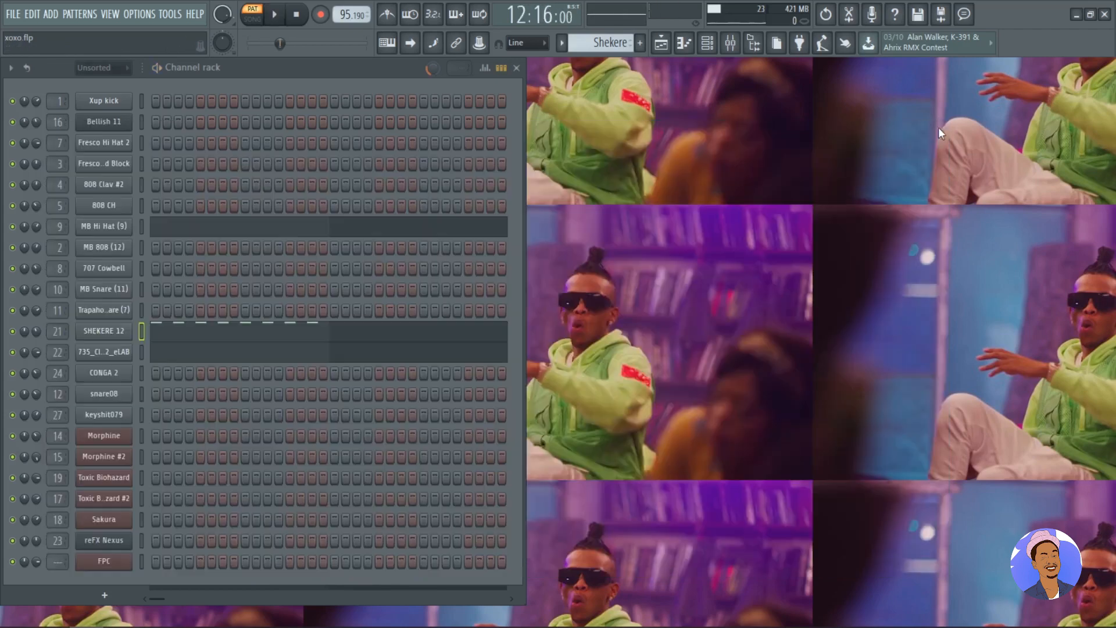
Examine the 735_Clp_12_eLAB notes in the piano roll and play them from bar 21.
left_click(329, 360)
scroll(423, 319, "down", 2)
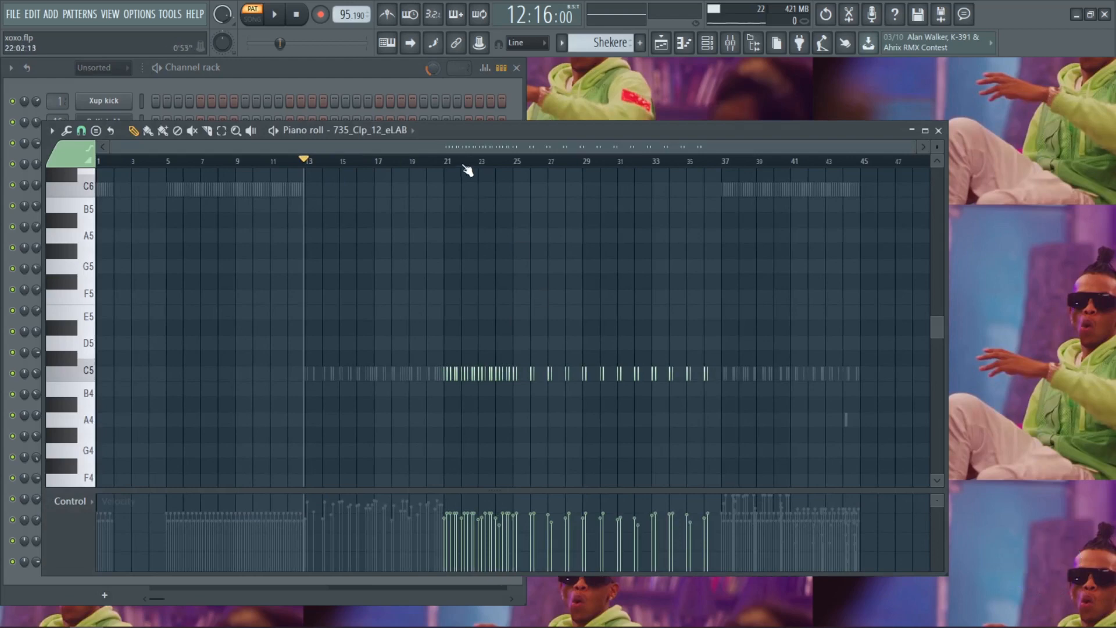
left_click(444, 163)
key("space")
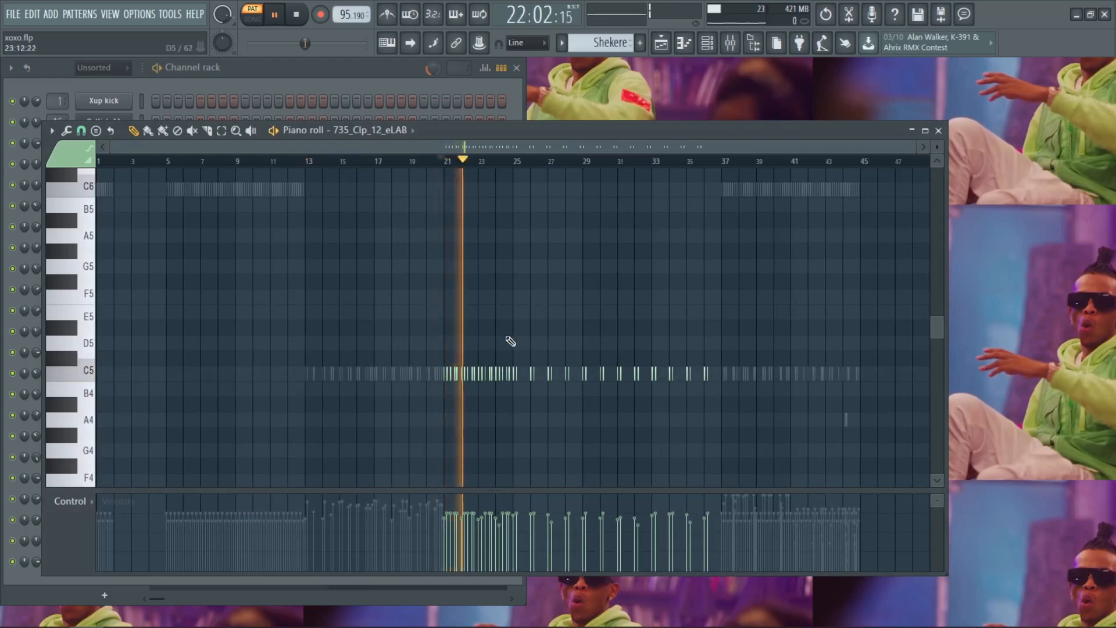
key("space")
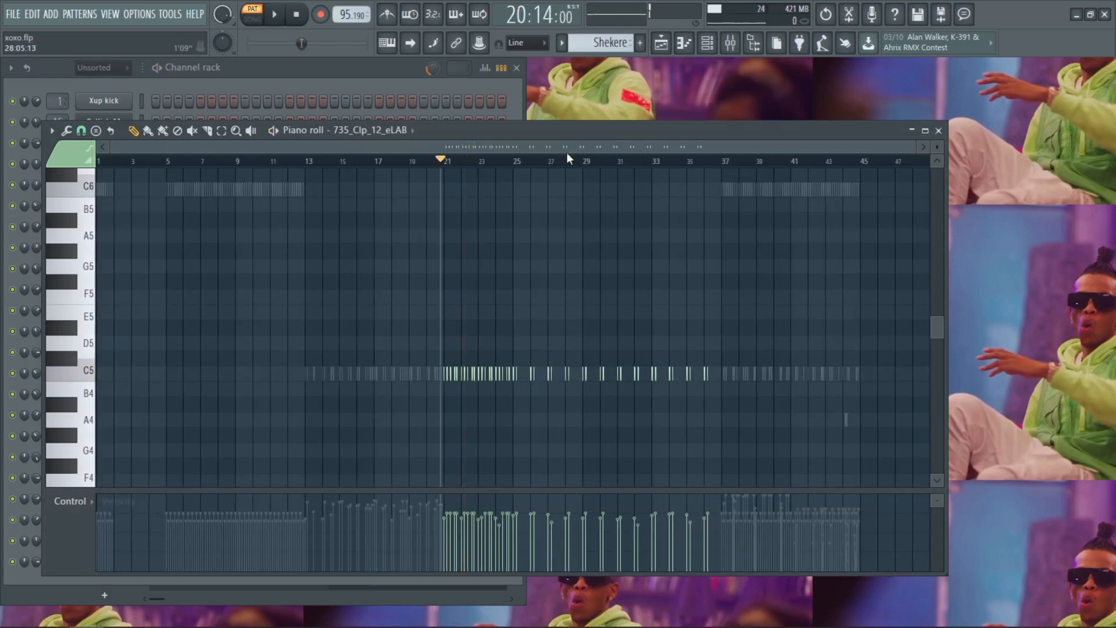
left_click(939, 131)
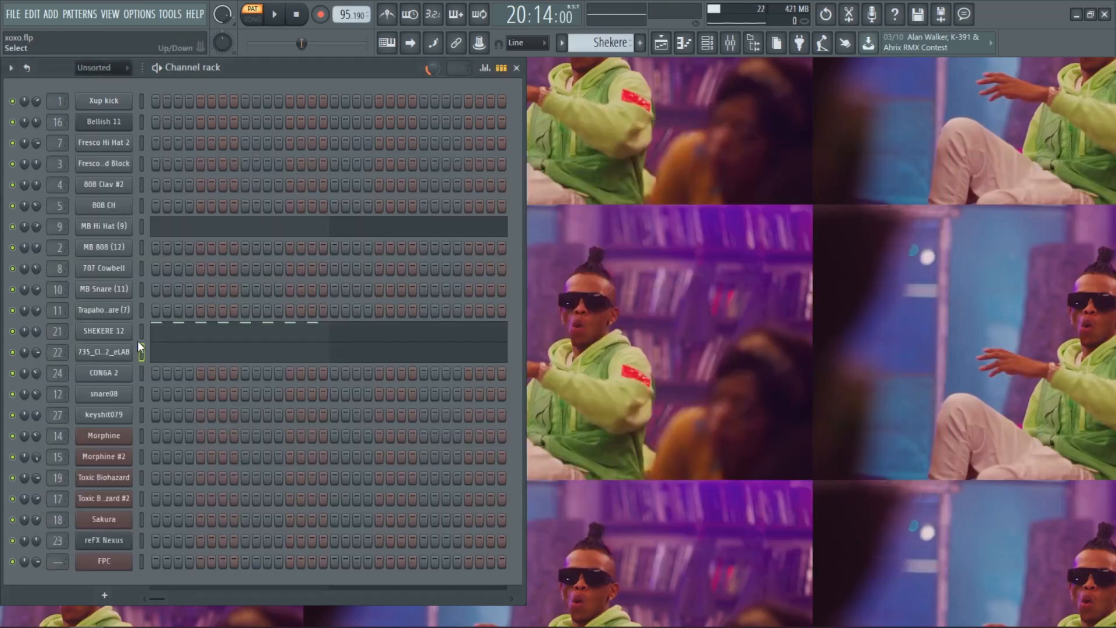
Examine the MB Hi Hat (9) notes in the piano roll, including the lower ones, and play them from just before bar 41.
left_click(176, 233)
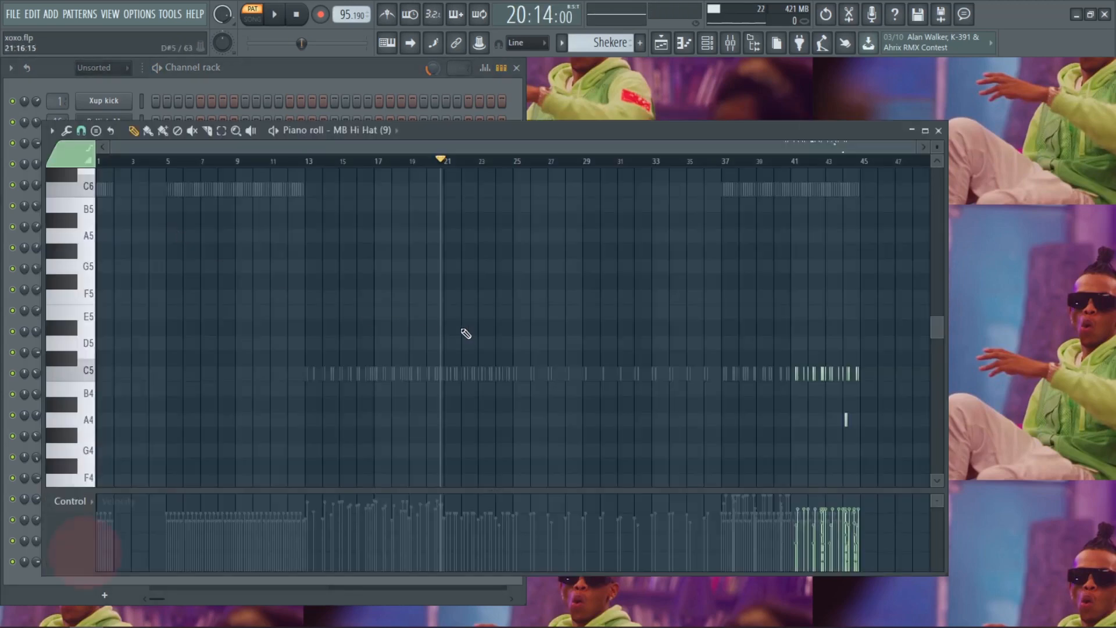
left_click_drag(806, 161, 787, 163)
key("space")
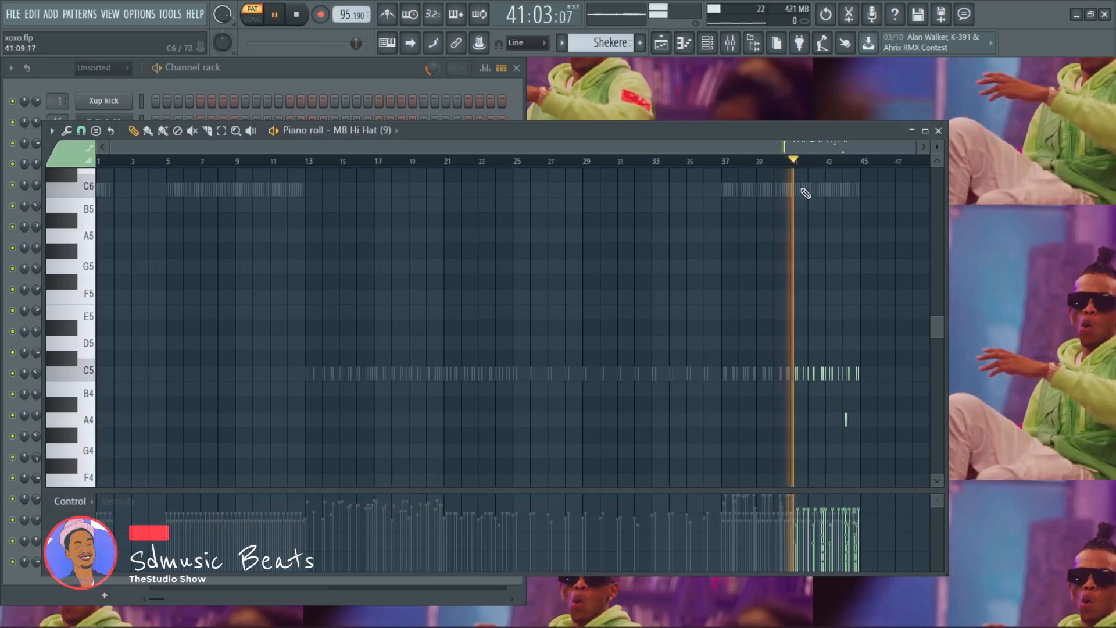
scroll(847, 294, "down", 4)
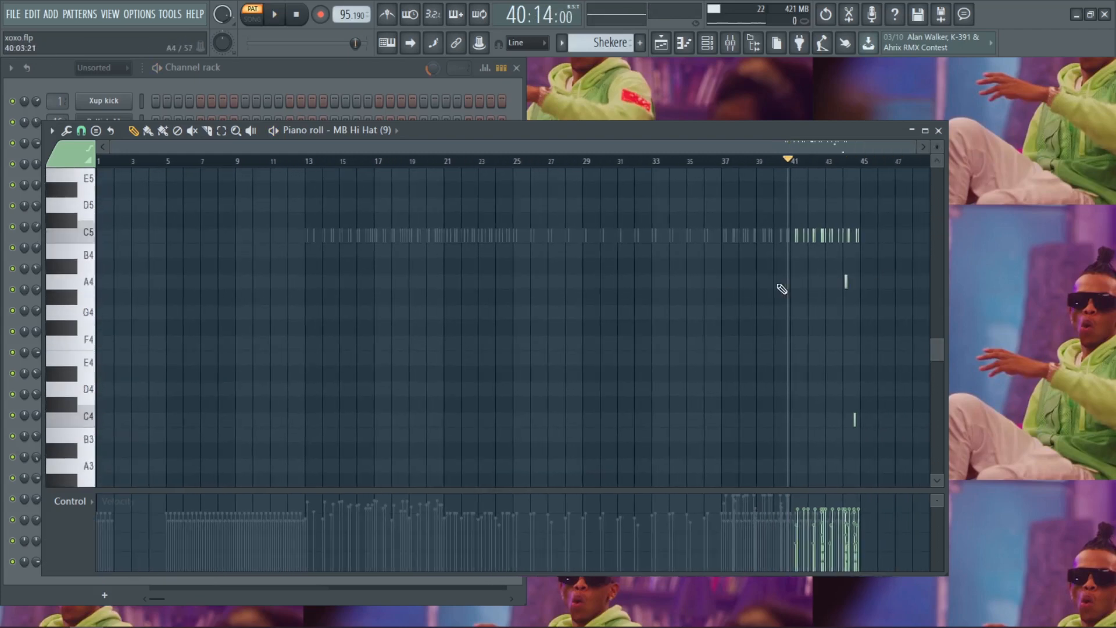
left_click(939, 131)
Switch to the Muted Bass pattern and play it.
left_click(562, 43)
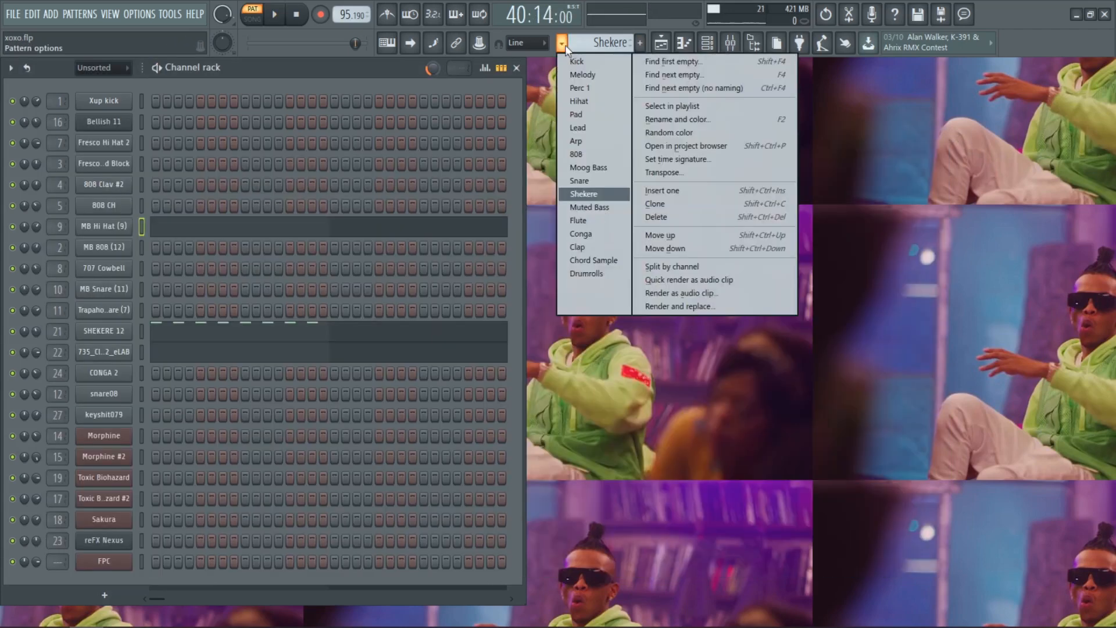
left_click(590, 208)
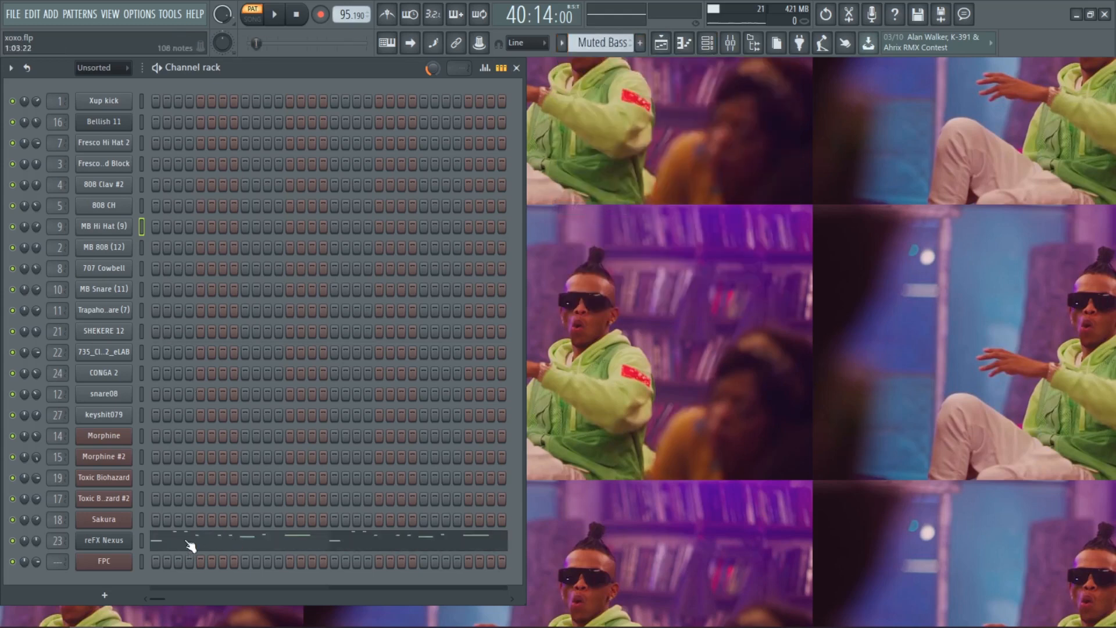
key("space")
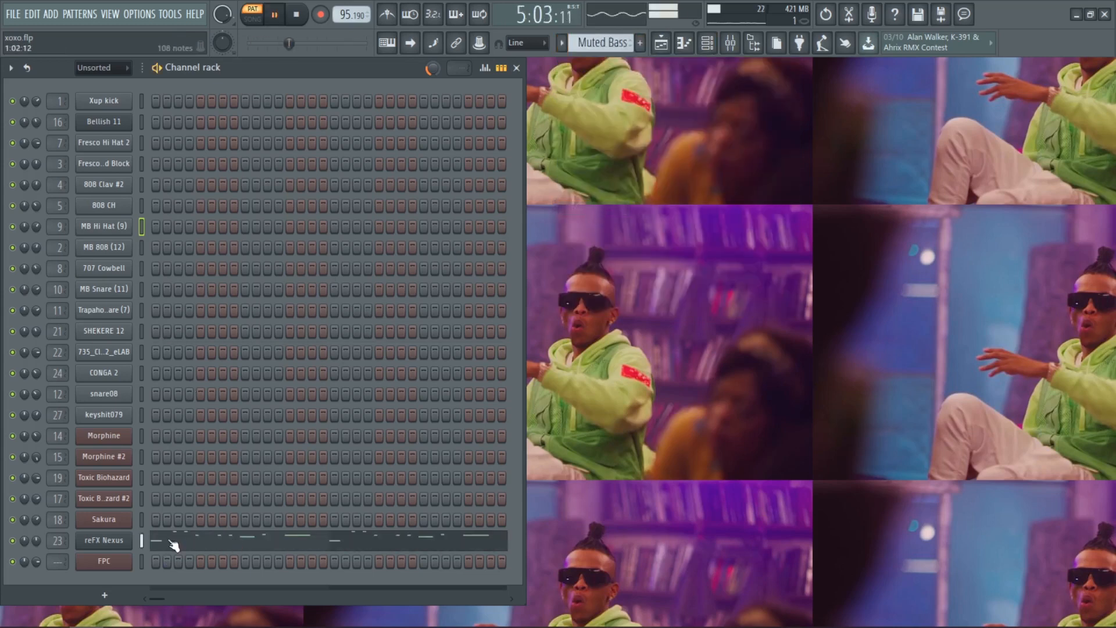
Play the reFX Nexus notes from bar 1 while viewing them fitted in the piano roll, and open the instrument's sound window.
left_click(174, 545)
key("space")
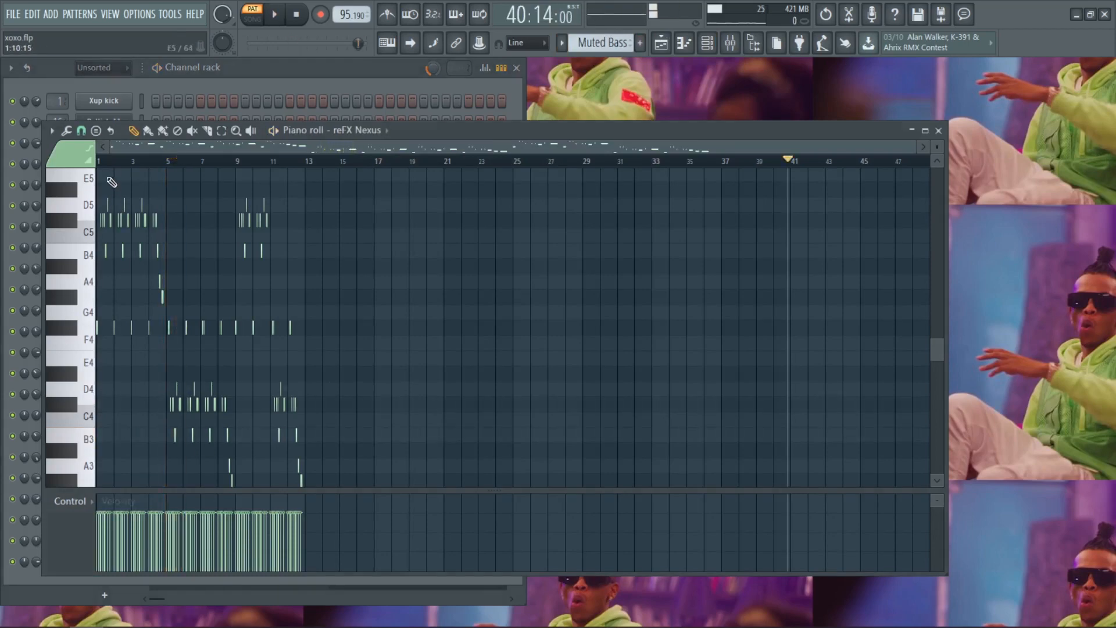
left_click(98, 161)
key("space")
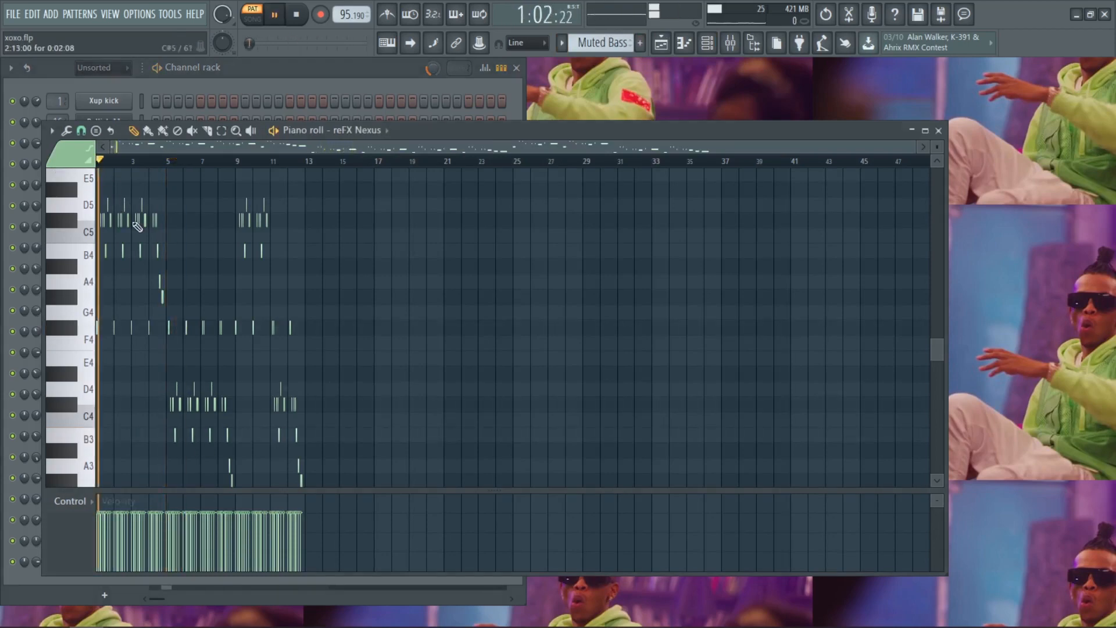
right_click(120, 436, "ctrl")
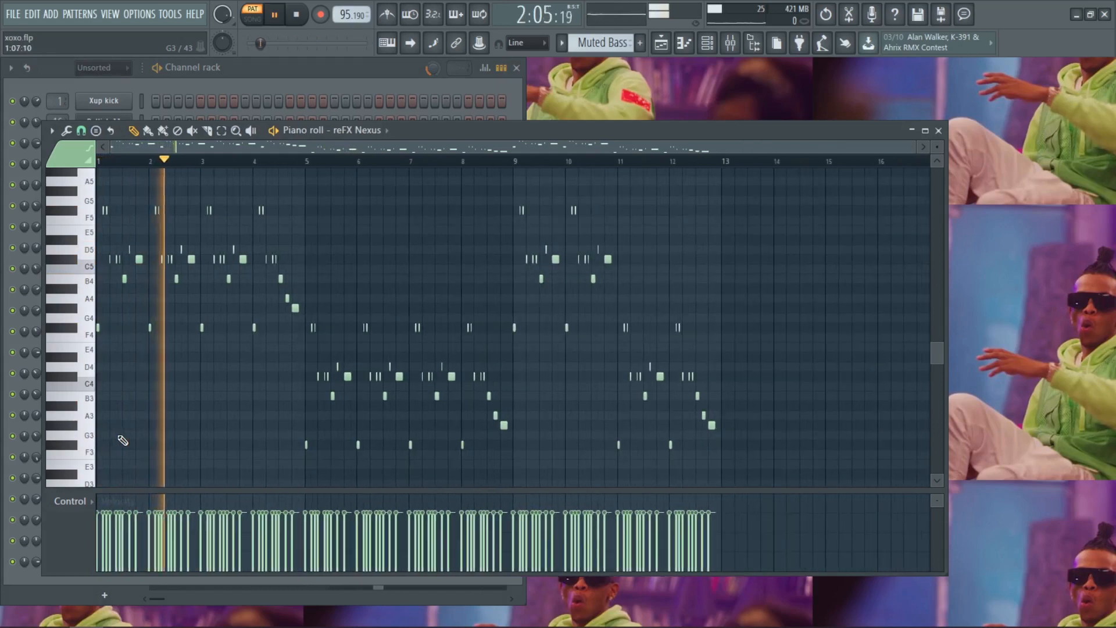
left_click(273, 74)
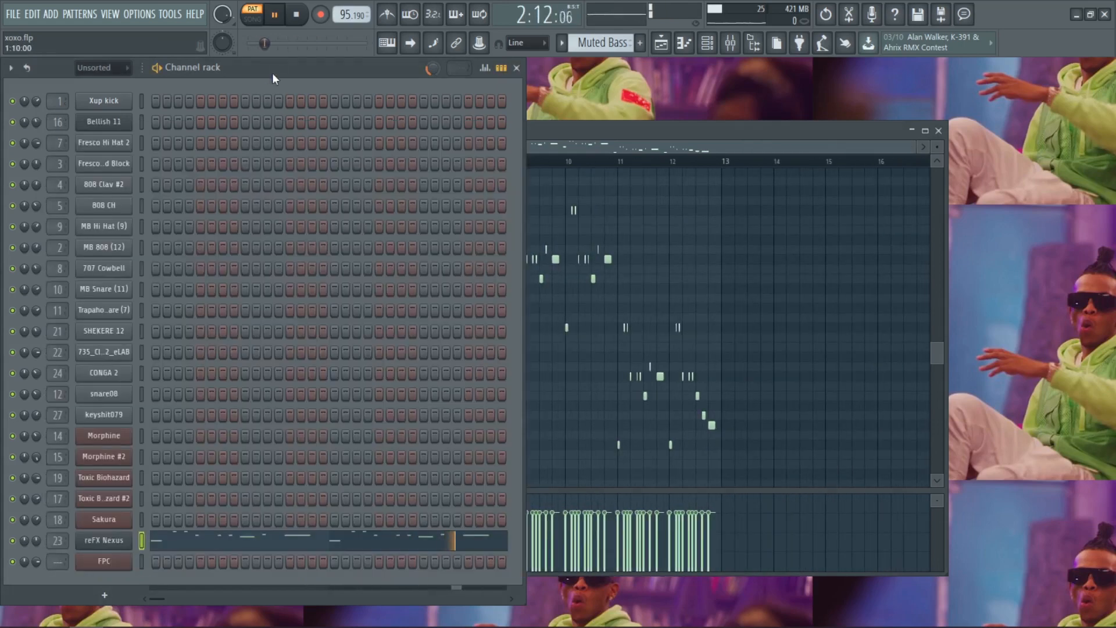
left_click(116, 541)
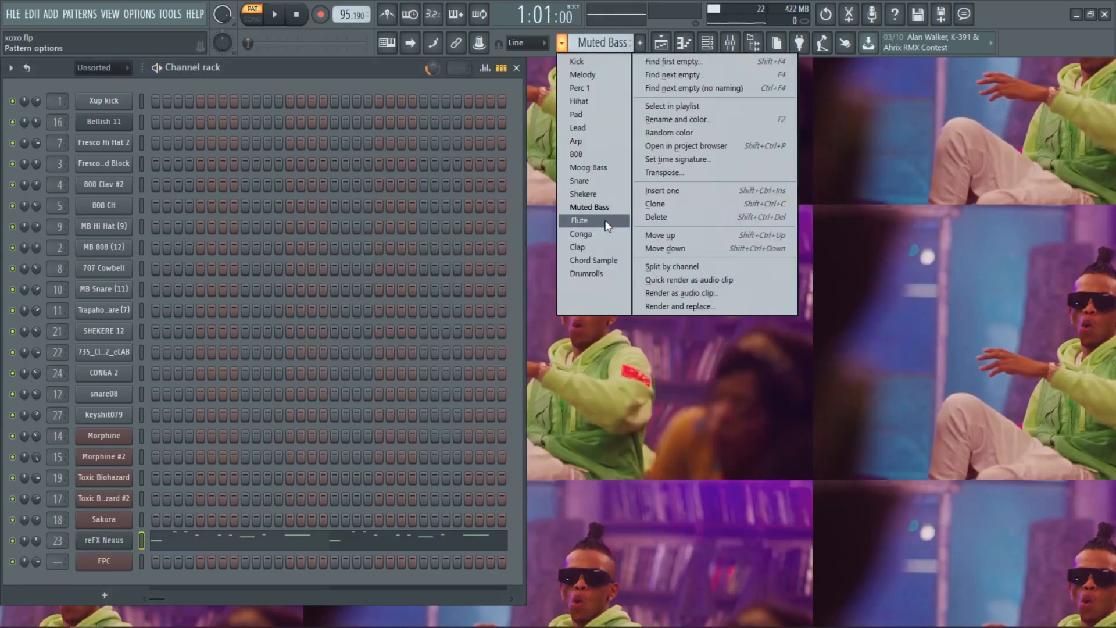
Switch to the Flute pattern and examine the Morphine #2 notes in the piano roll.
left_click(582, 221)
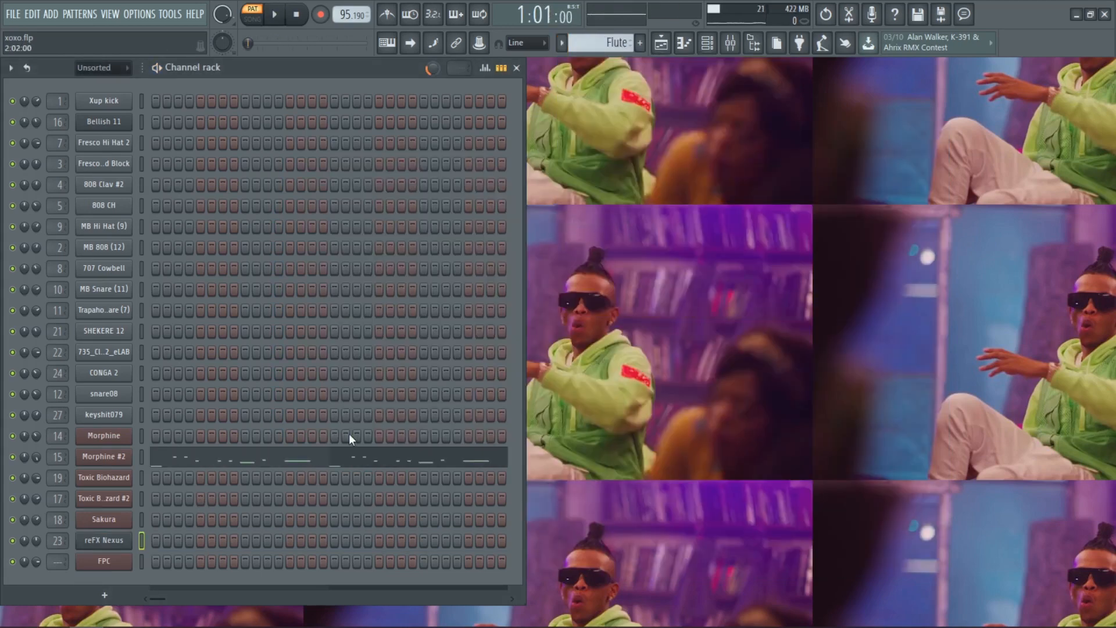
left_click(197, 459)
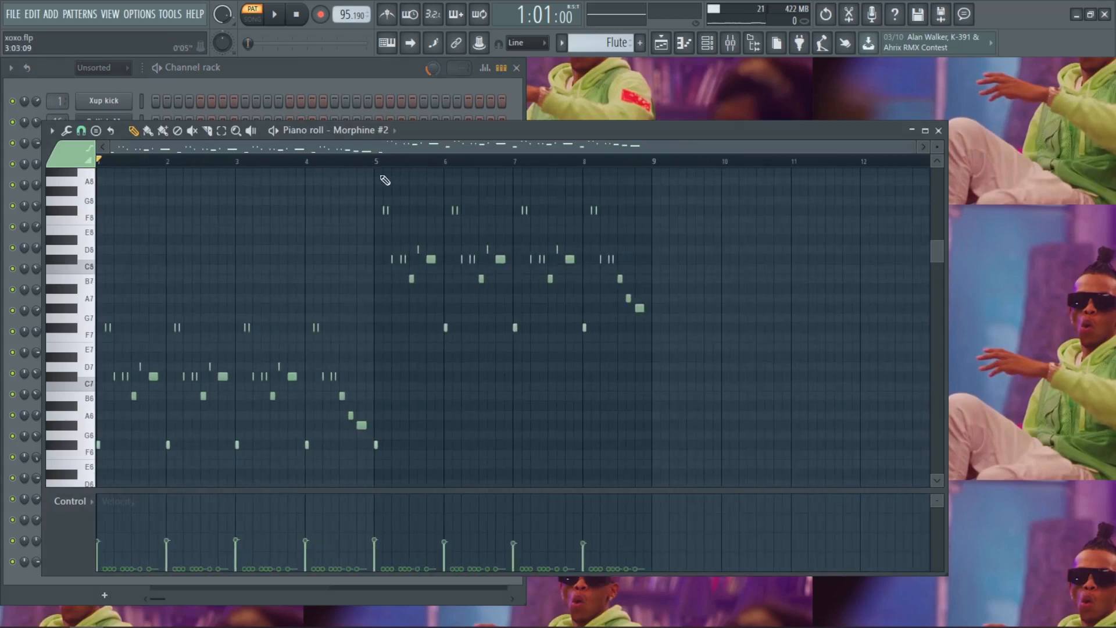
left_click_drag(473, 136, 510, 114)
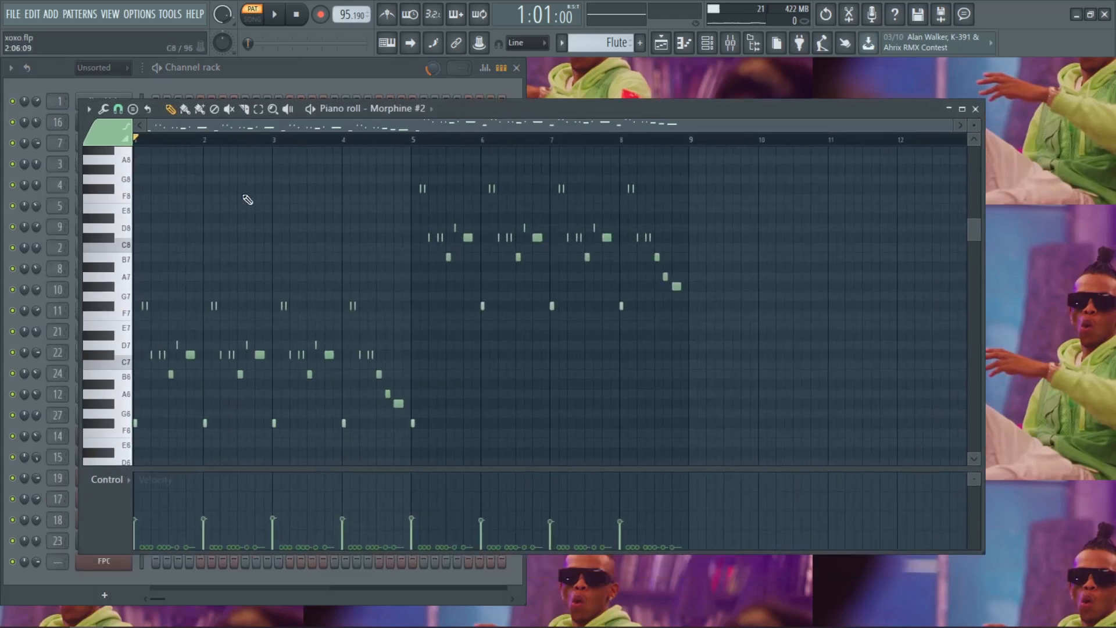
left_click(289, 85)
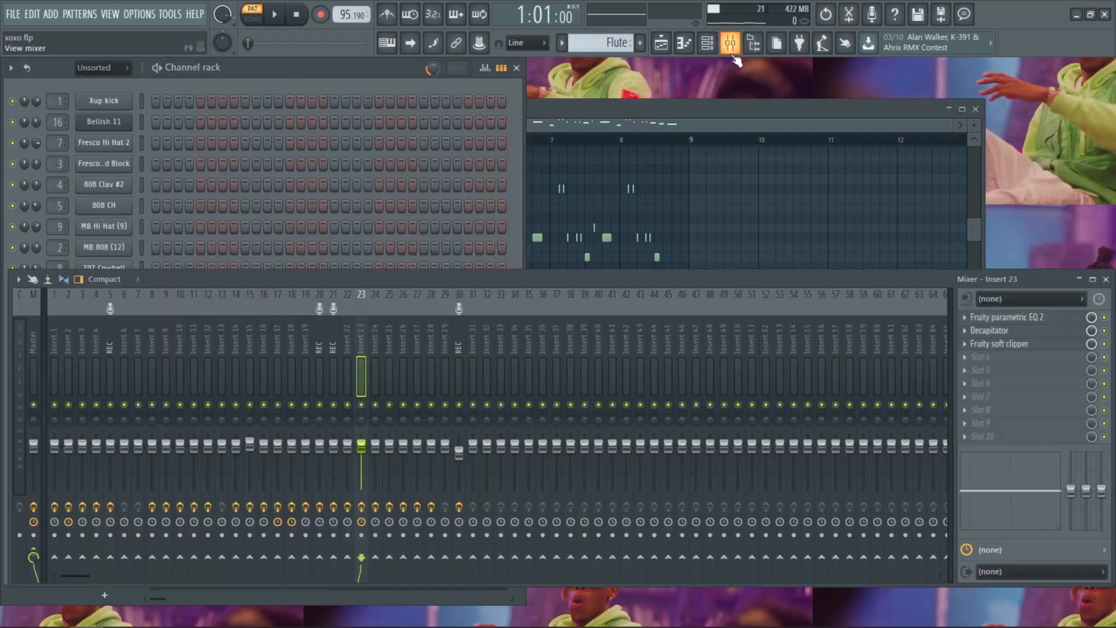
Check the CONGA 2 sample settings and its mixer effects, and return to the channel rack.
left_click(730, 42)
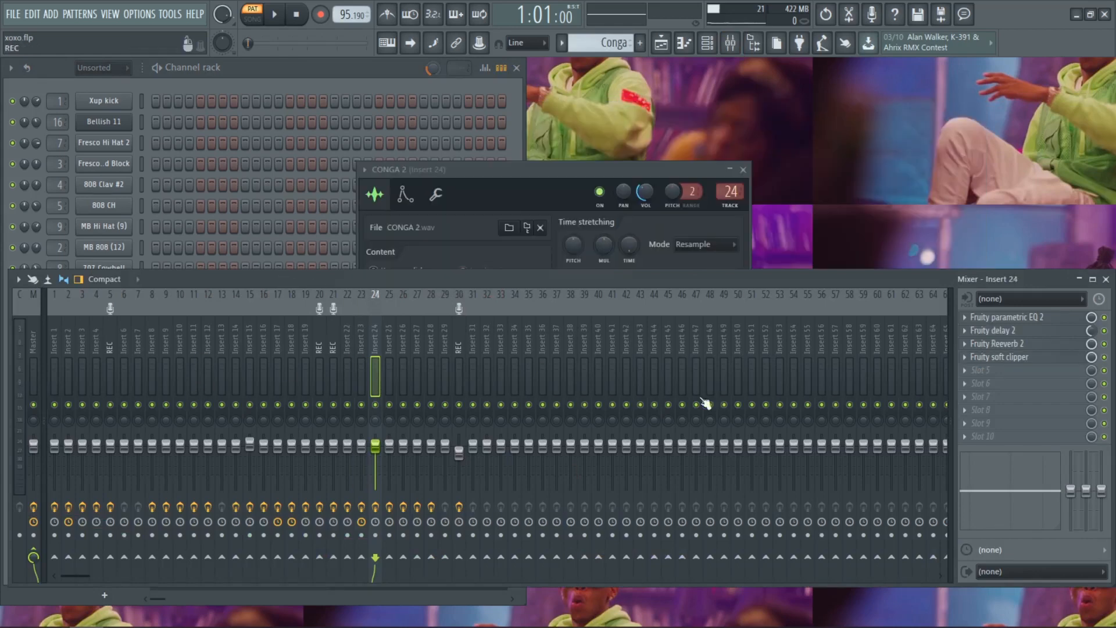
left_click(542, 170)
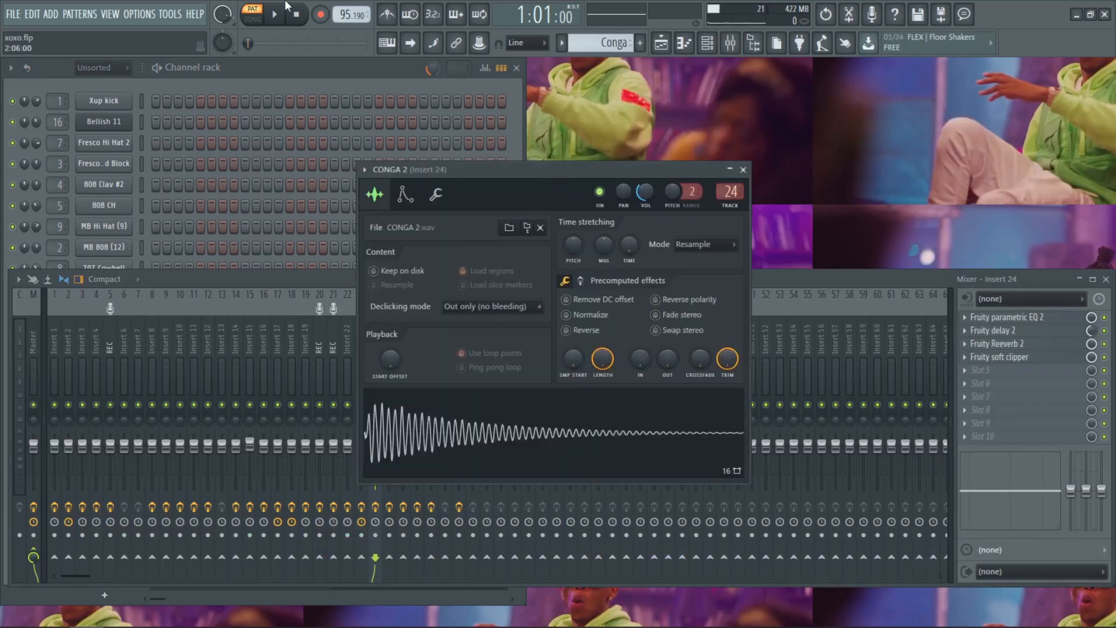
left_click(282, 67)
Play the Conga pattern and bring the CONGA 2 notes around D5 into view in the piano roll.
left_click(266, 373)
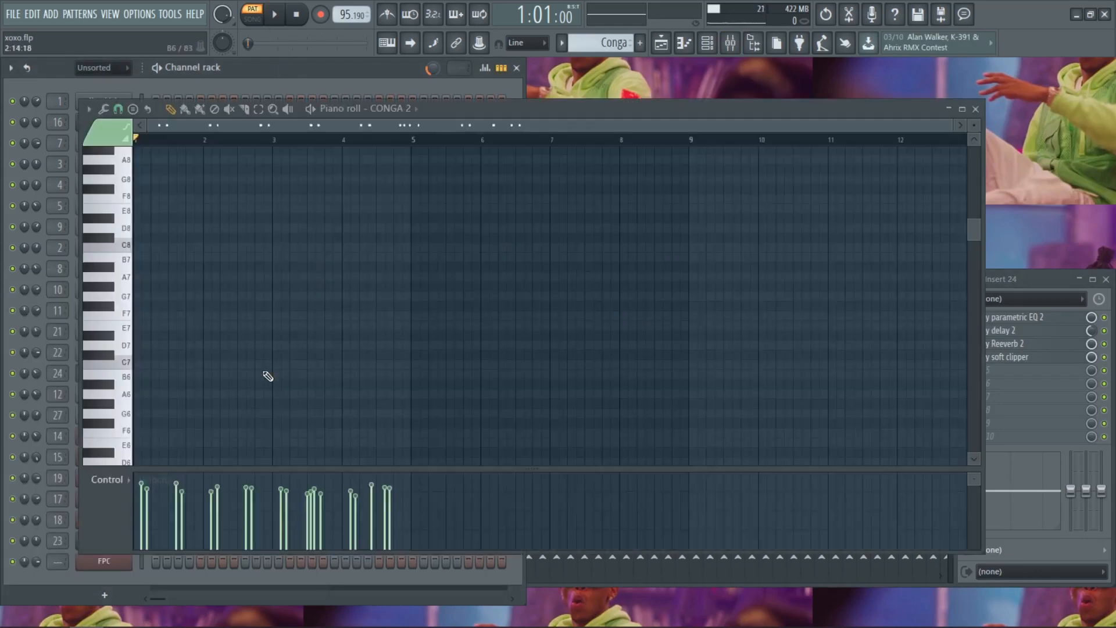
key("space")
key("space")
key("space")
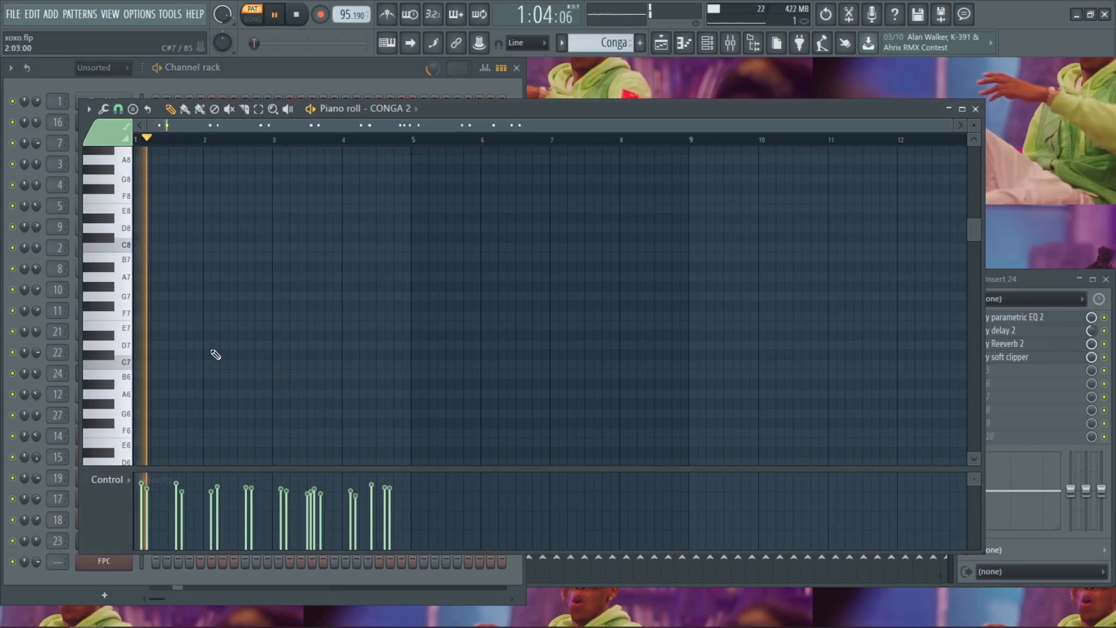
right_click(209, 345, "ctrl")
scroll(209, 343, "down", 1)
scroll(213, 348, "down", 1)
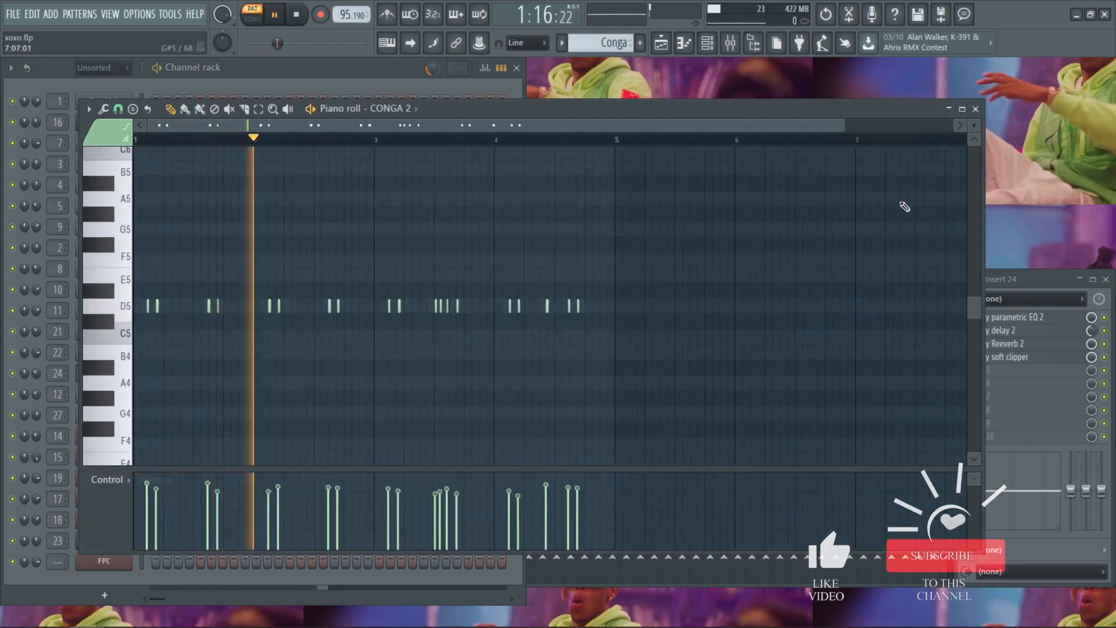
Inspect the Fruity delay 2 settings on the conga's mixer insert, stop playback, and close the effect and piano roll windows.
left_click(1029, 333)
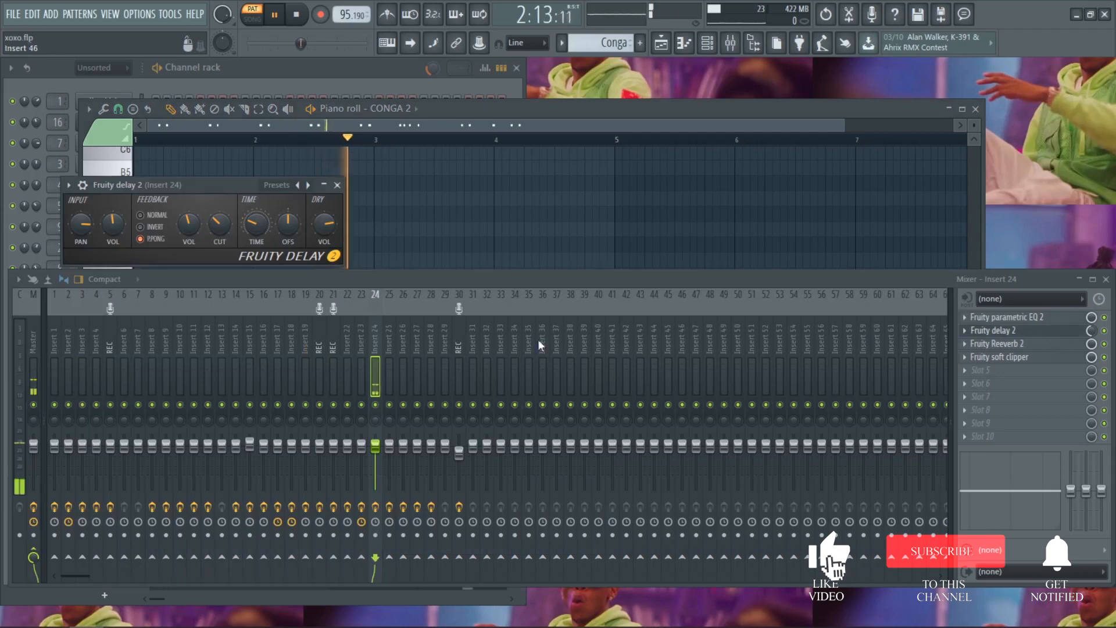
left_click_drag(195, 193, 675, 194)
key("space")
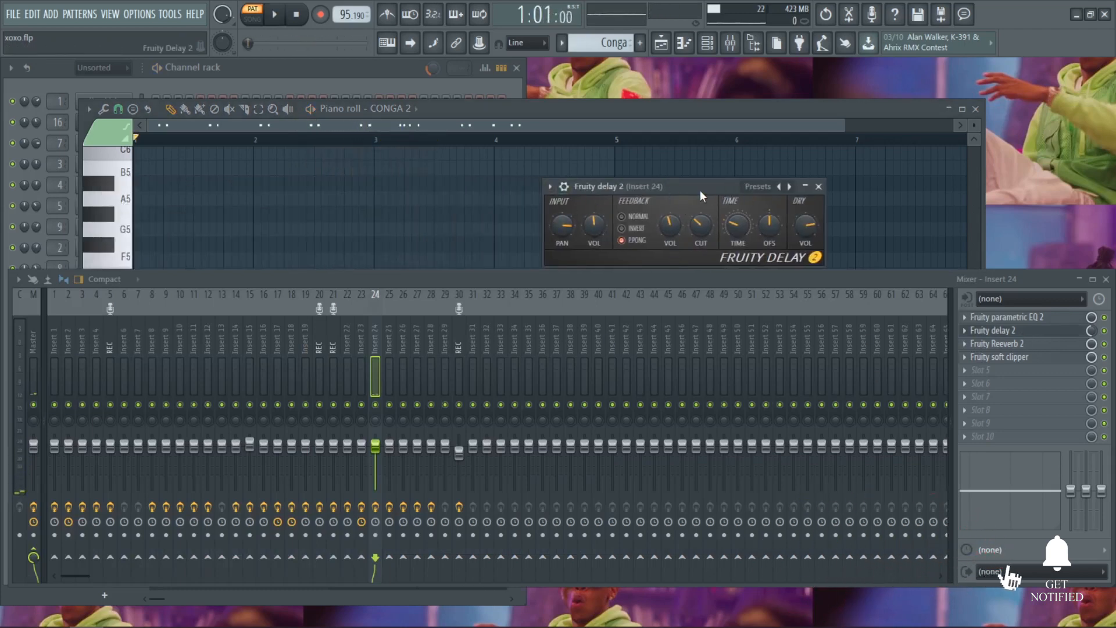
left_click_drag(700, 189, 704, 174)
left_click(822, 171)
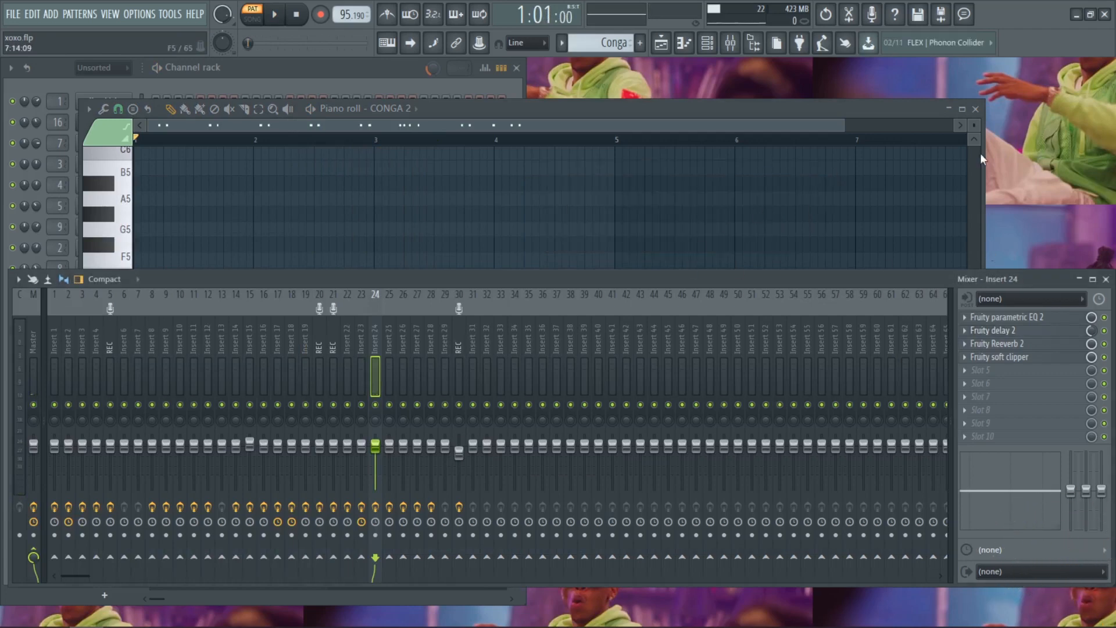
left_click(784, 105)
left_click(977, 110)
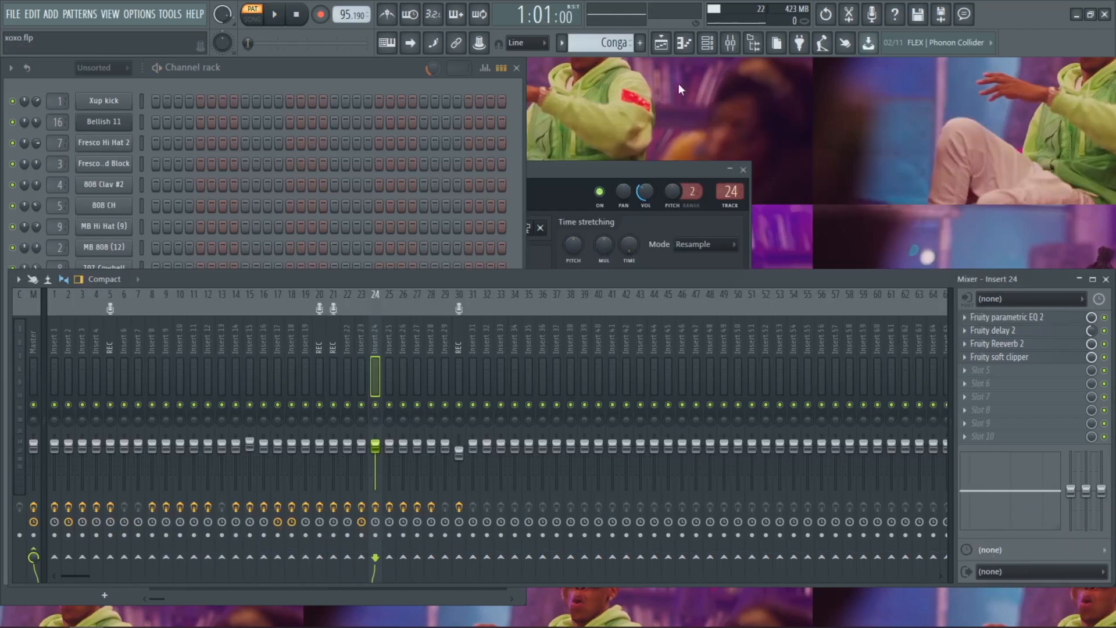
Switch to the Clap pattern, close the CONGA 2 sampler window and play the pattern in the channel rack.
left_click(562, 43)
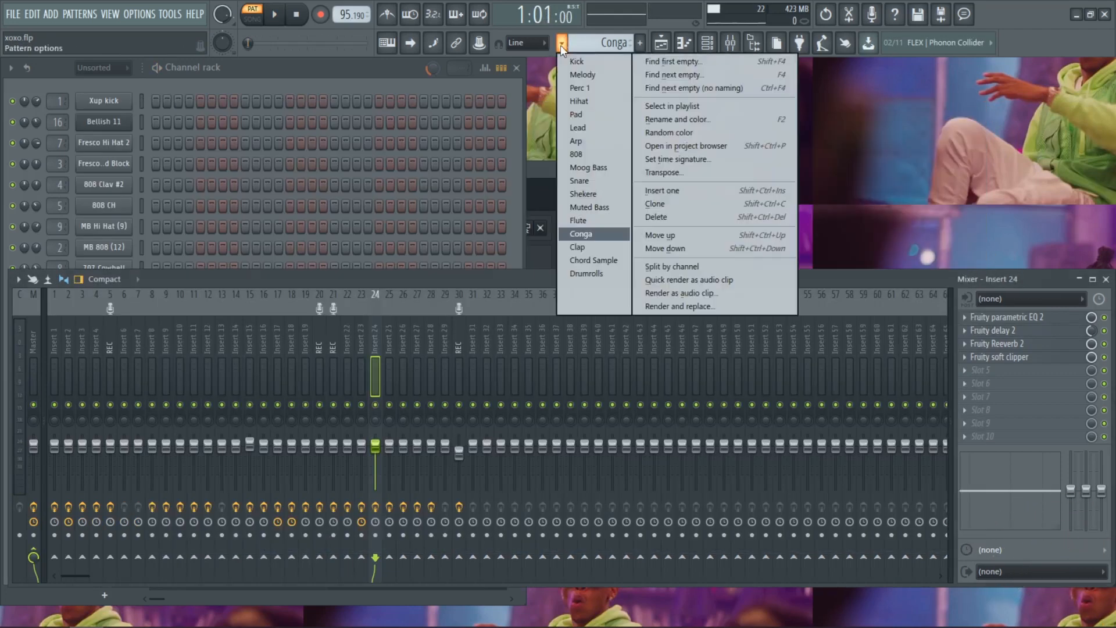
left_click(589, 246)
left_click(745, 173)
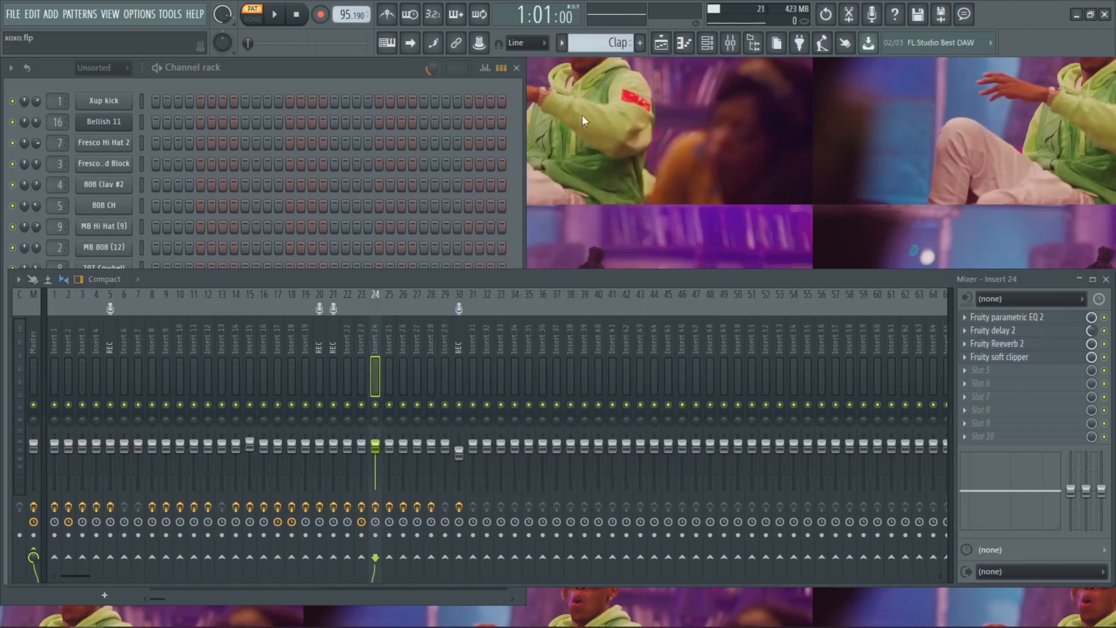
left_click(289, 65)
key("space")
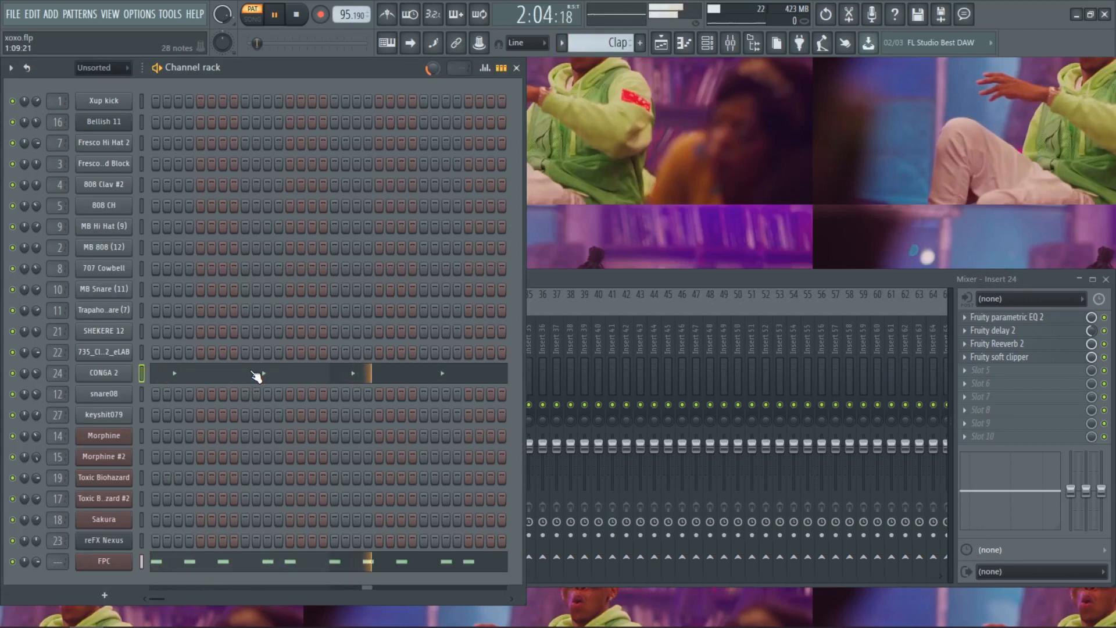
Inspect the Clap pattern's CONGA 2 notes in the piano roll, stop playback and close the piano roll.
left_click(253, 372)
right_click(251, 352, "ctrl")
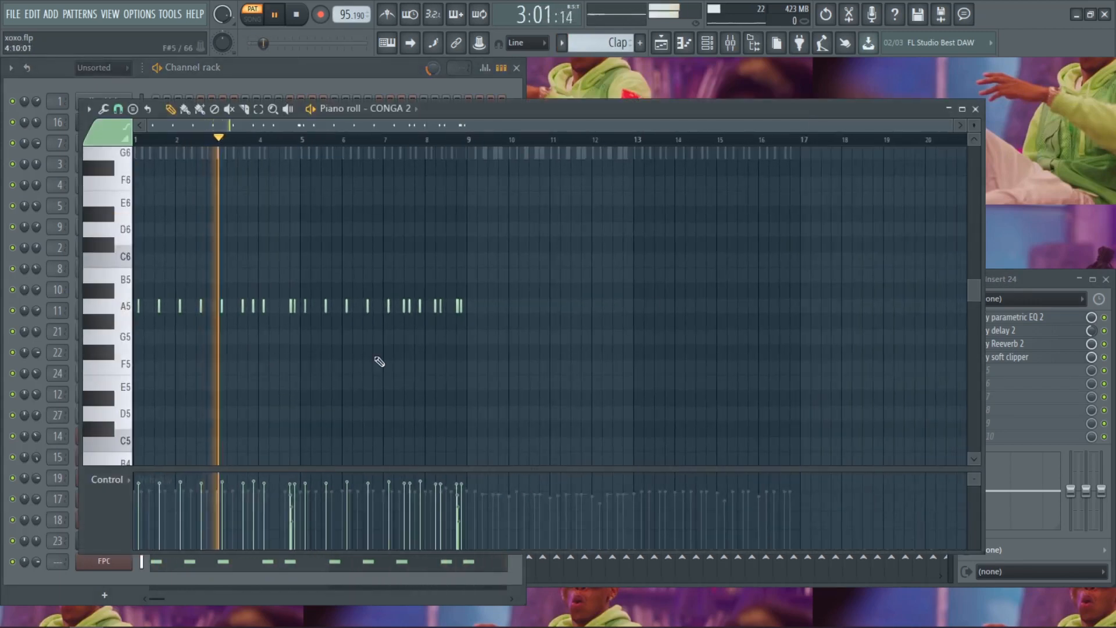
key("space")
left_click(976, 109)
Examine the Clap pattern's FPC notes, audition the Floor Tom, and check its pad settings in the FPC plugin before closing the plugin.
left_click(326, 561)
left_click(113, 203)
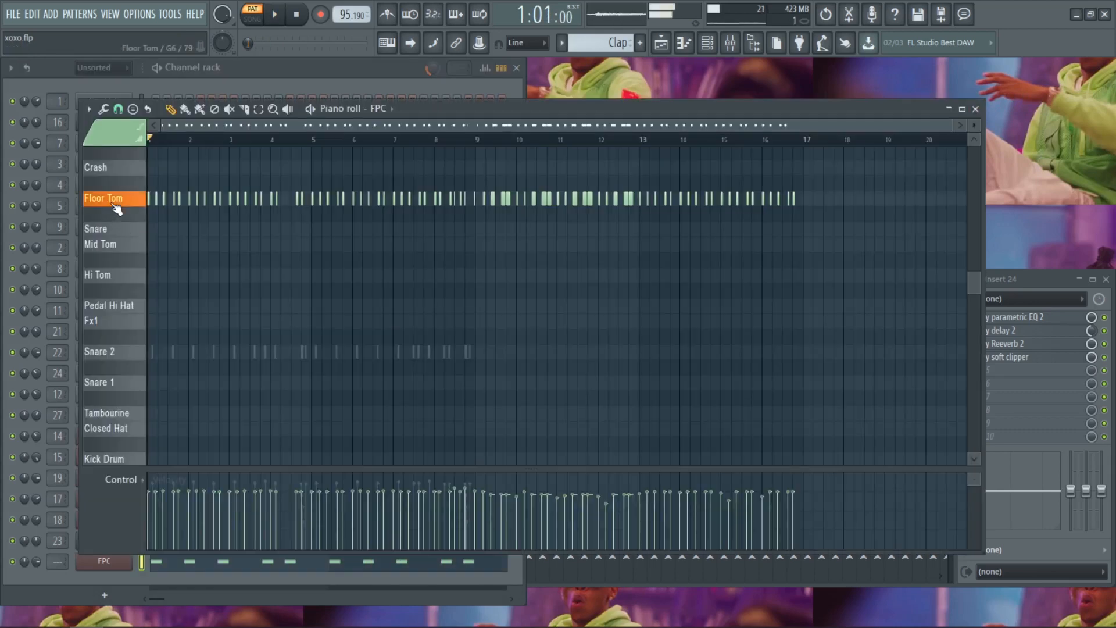
left_click(335, 75)
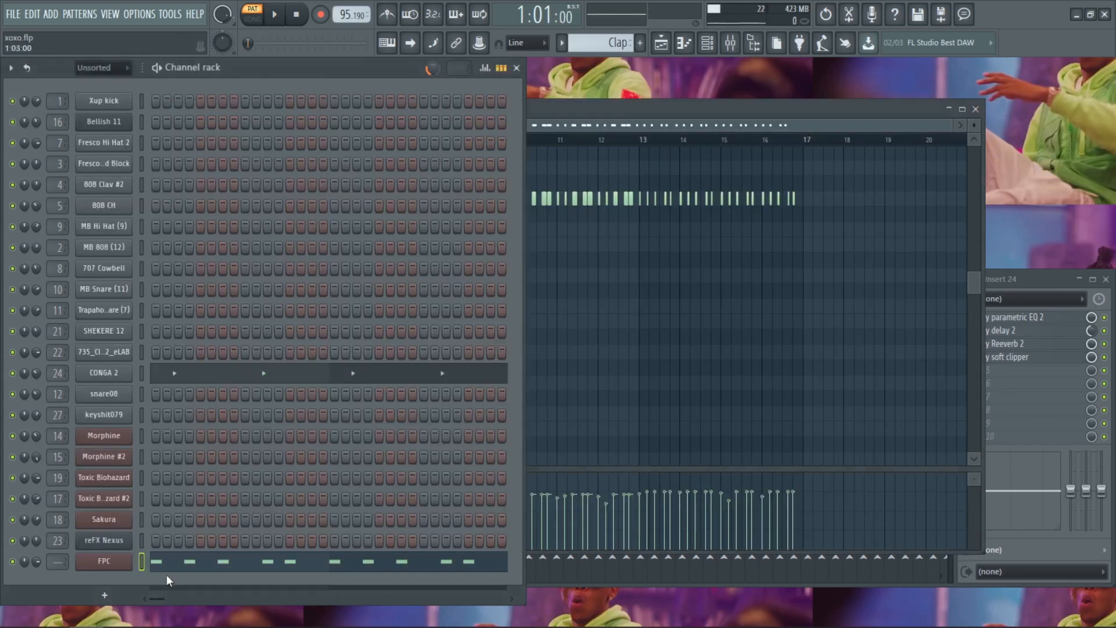
left_click(120, 563)
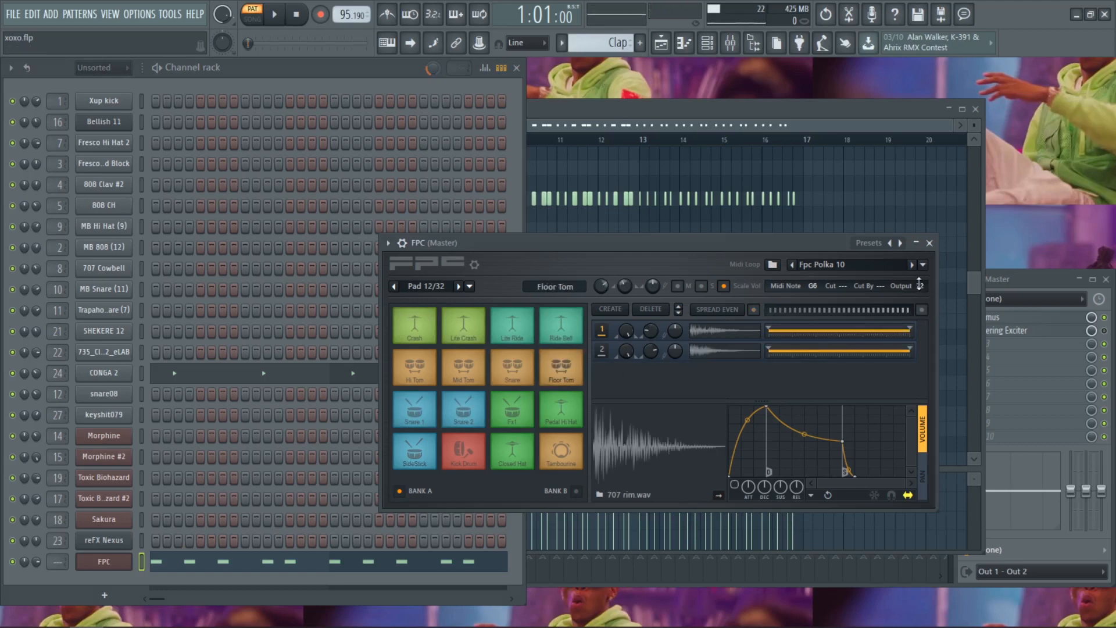
left_click(930, 244)
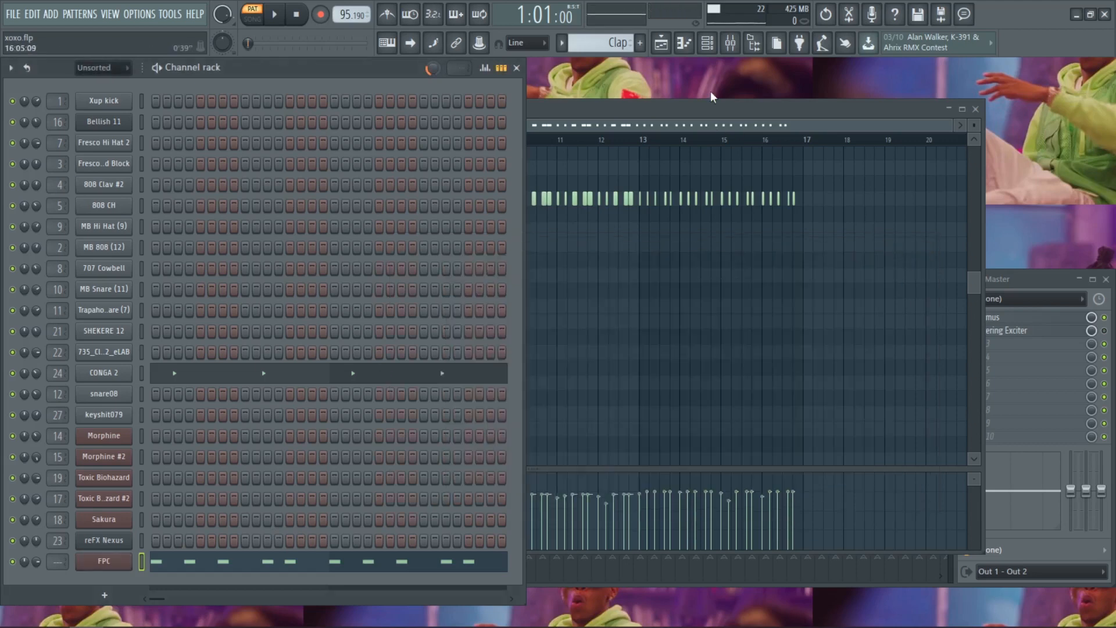
Close the FPC piano roll, play the Clap pattern in the channel rack and stop it.
left_click(693, 102)
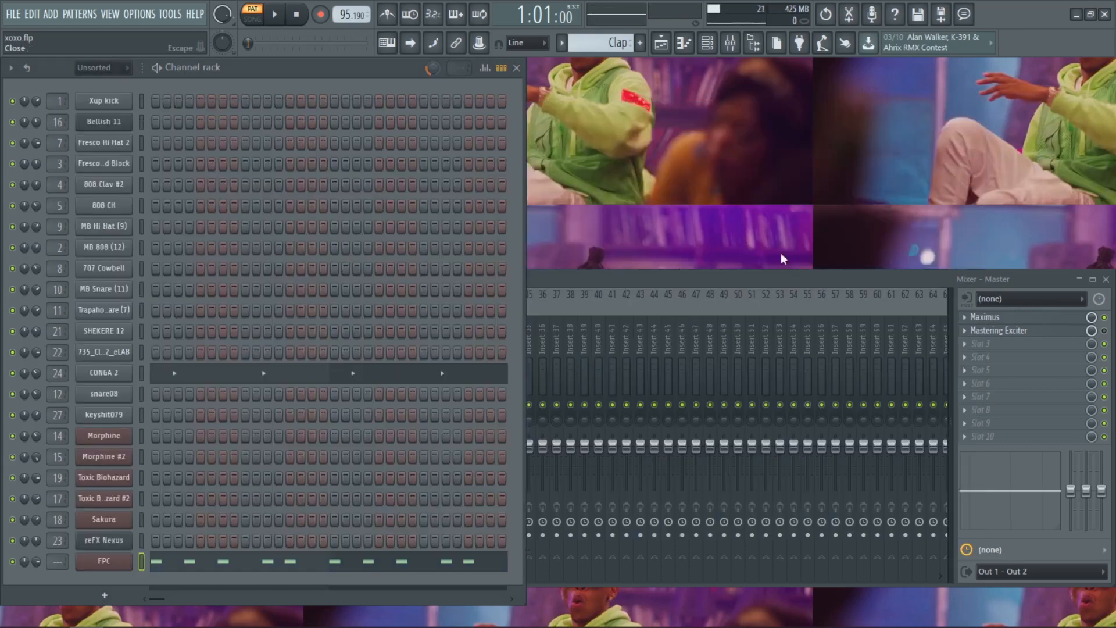
left_click(976, 108)
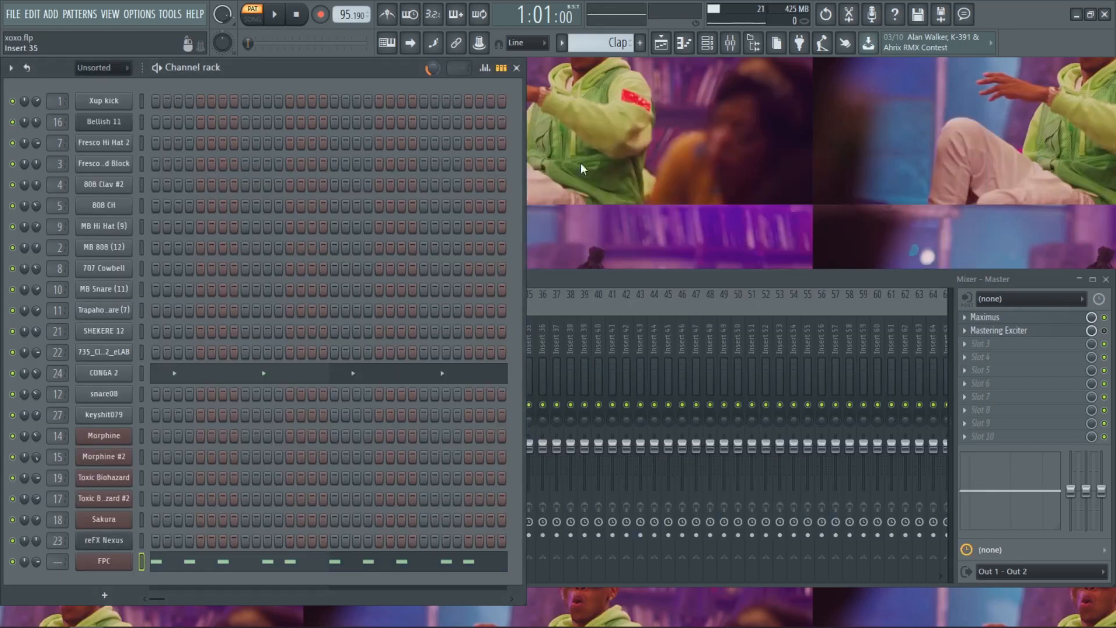
key("space")
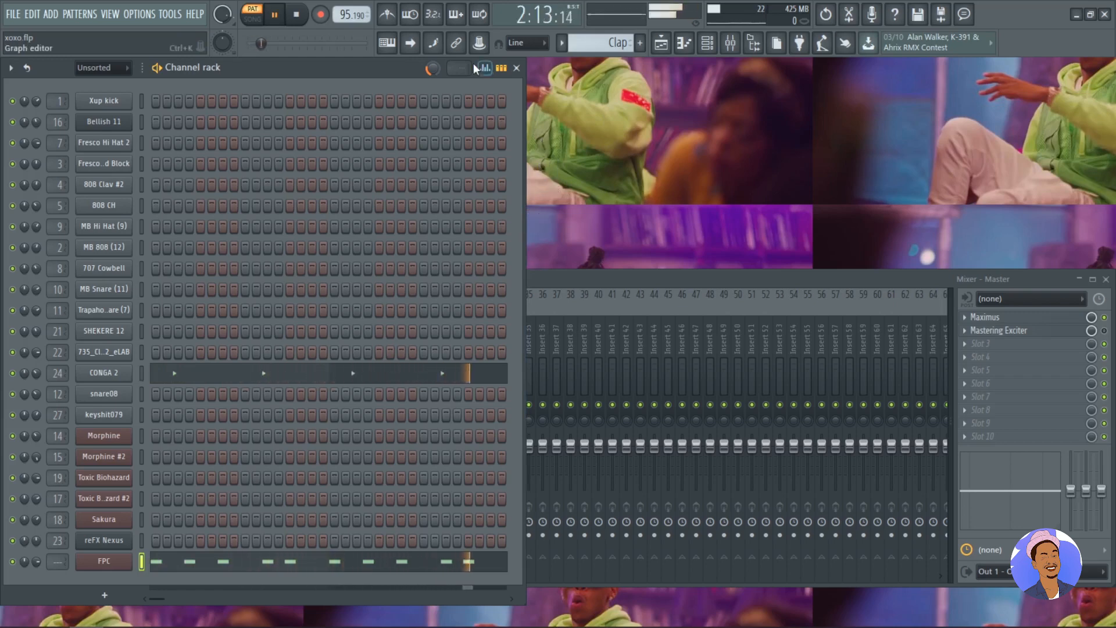
key("space")
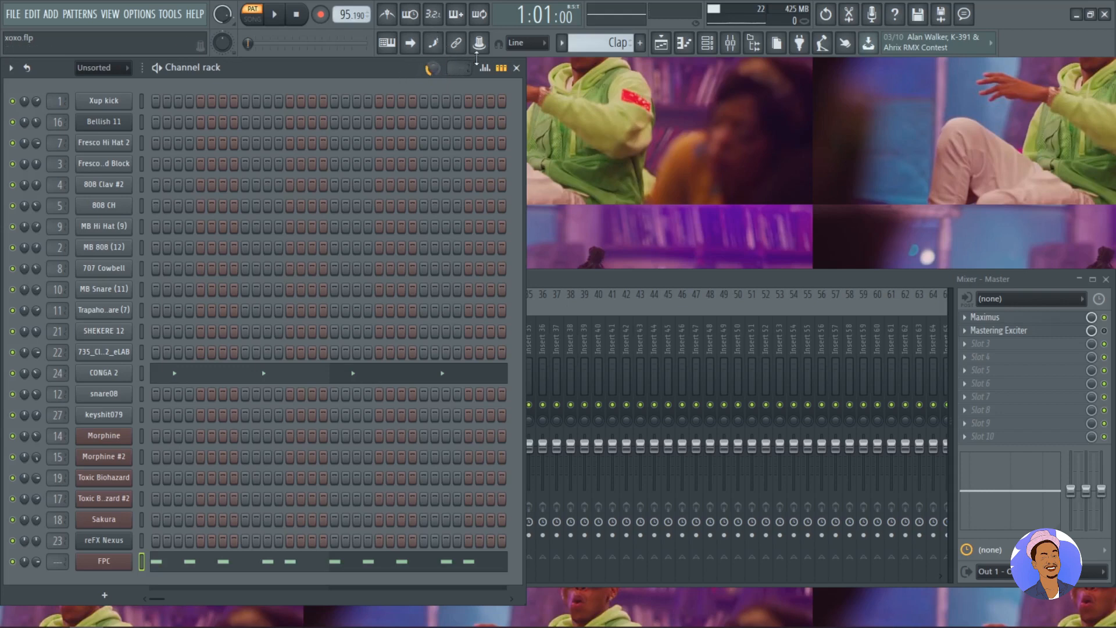
Switch to the Chord Sample pattern and review the keyshit079 sampler settings, closing the sampler window when done.
left_click(561, 43)
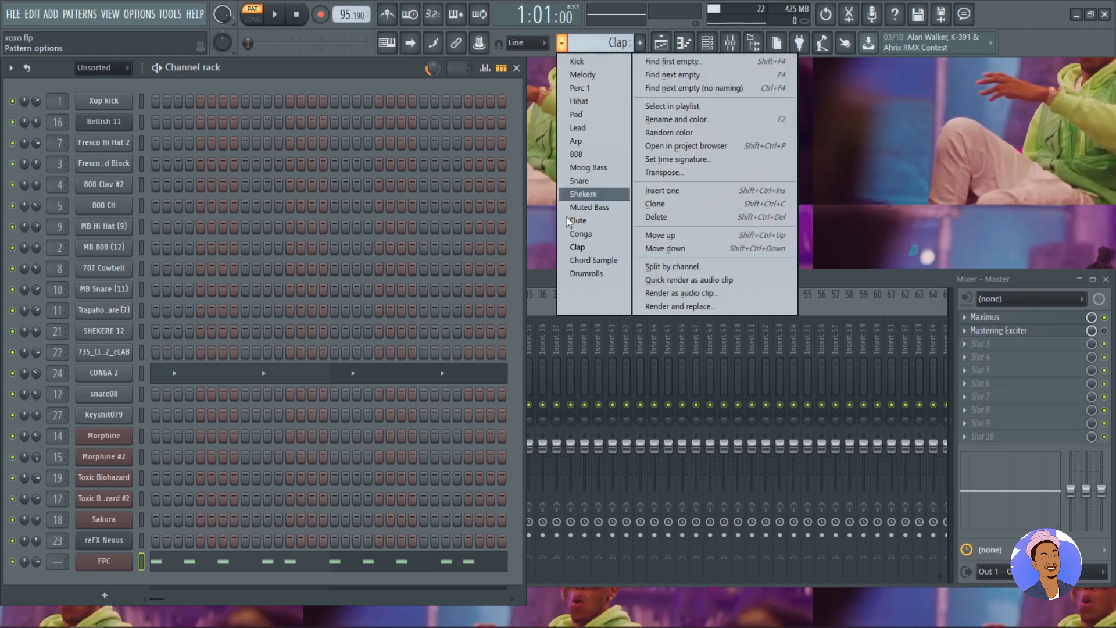
left_click(584, 260)
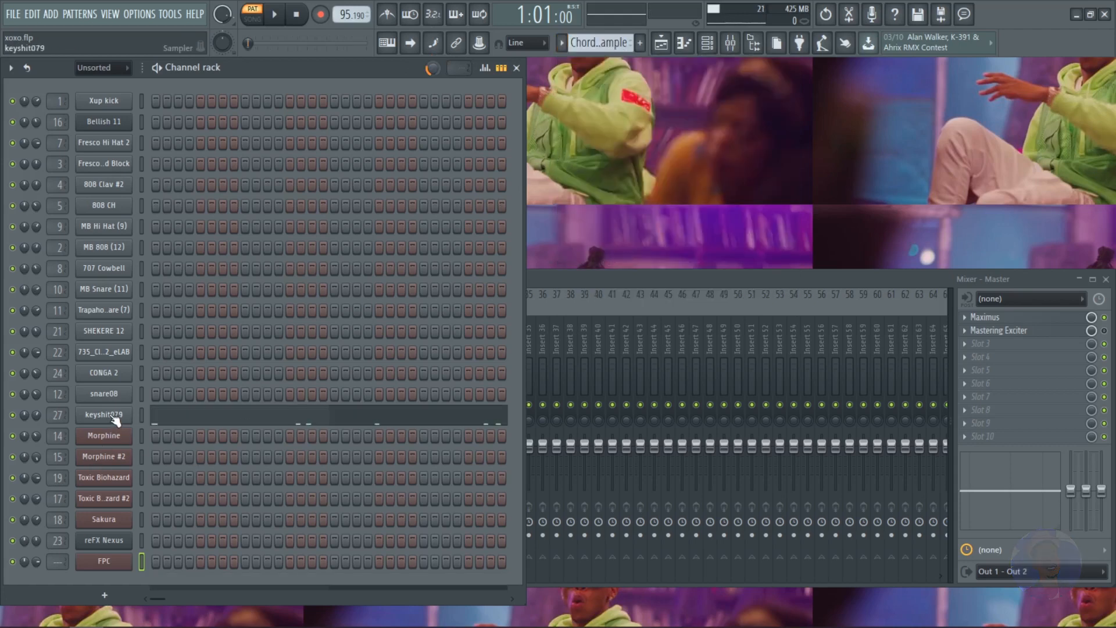
left_click(562, 43)
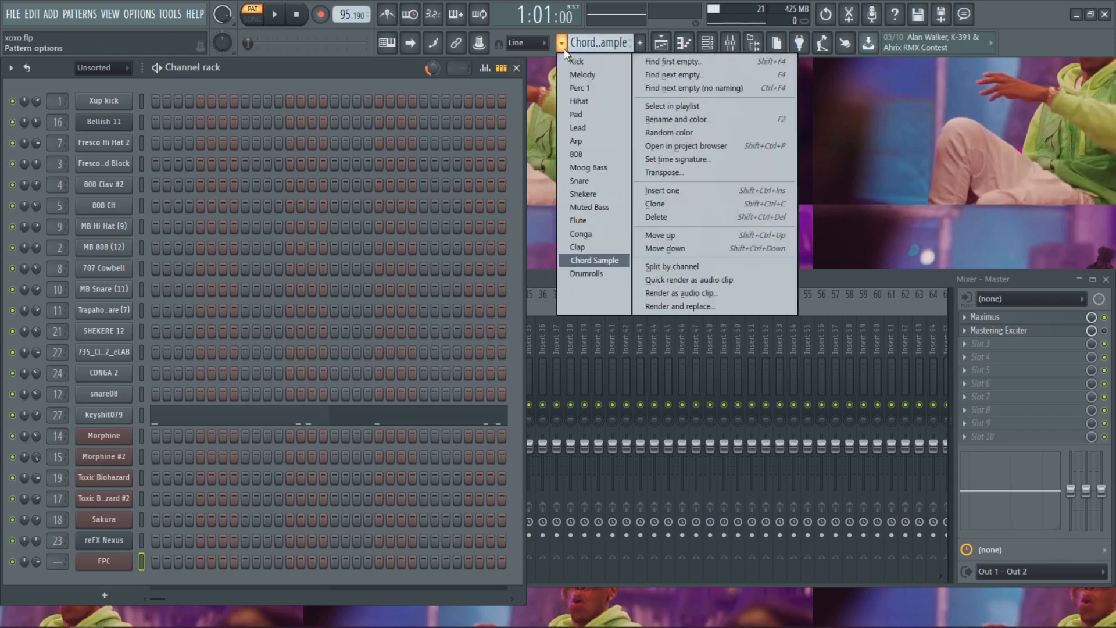
left_click(103, 414)
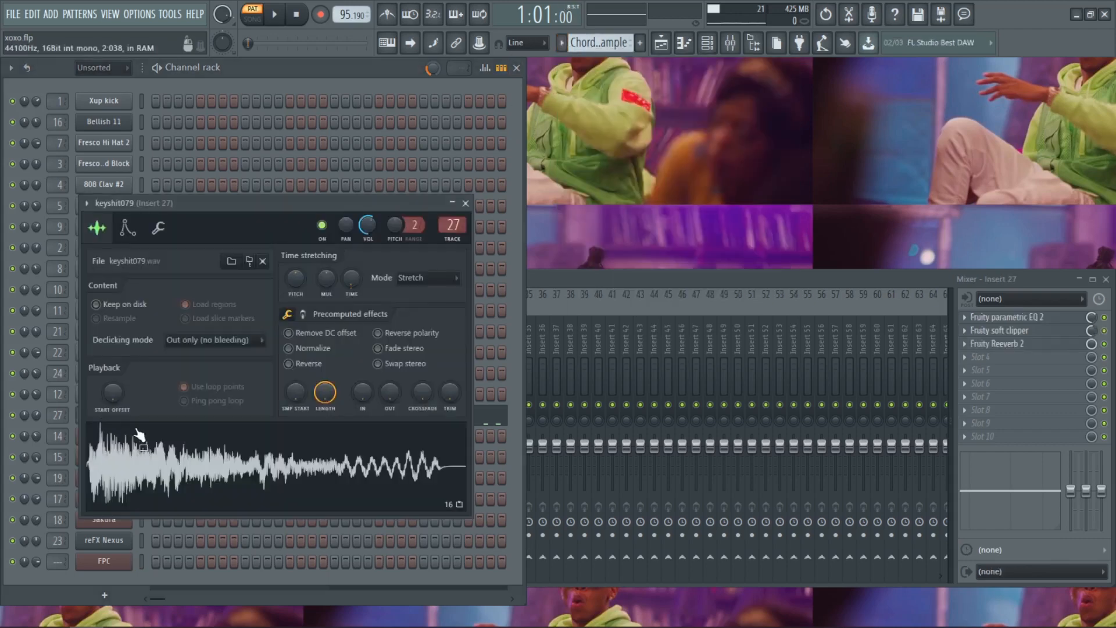
left_click_drag(261, 207, 329, 187)
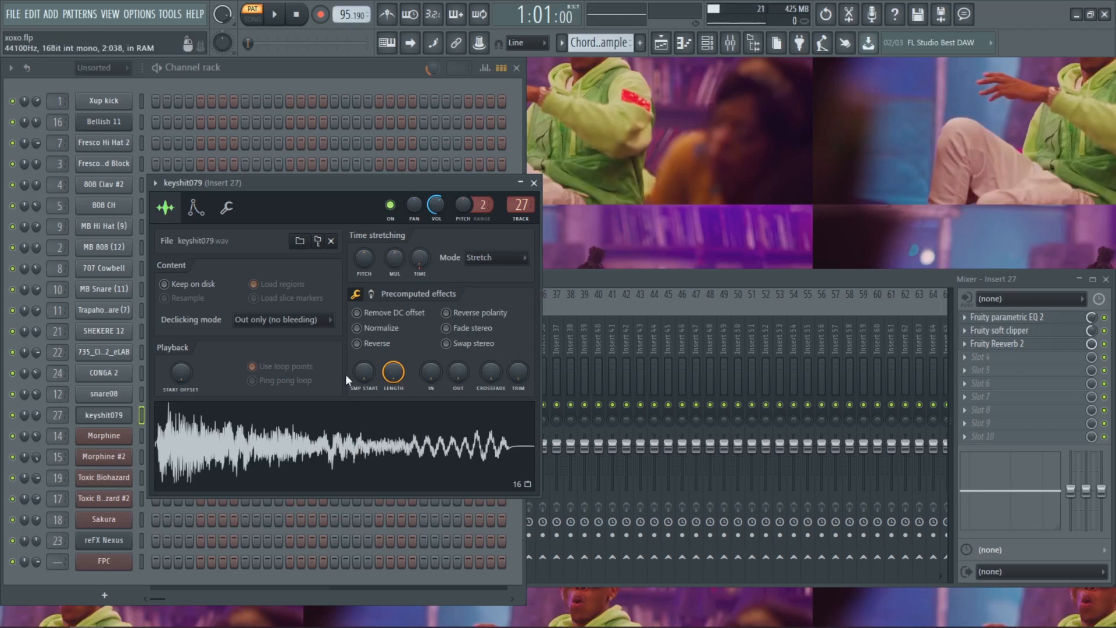
left_click_drag(342, 183, 381, 174)
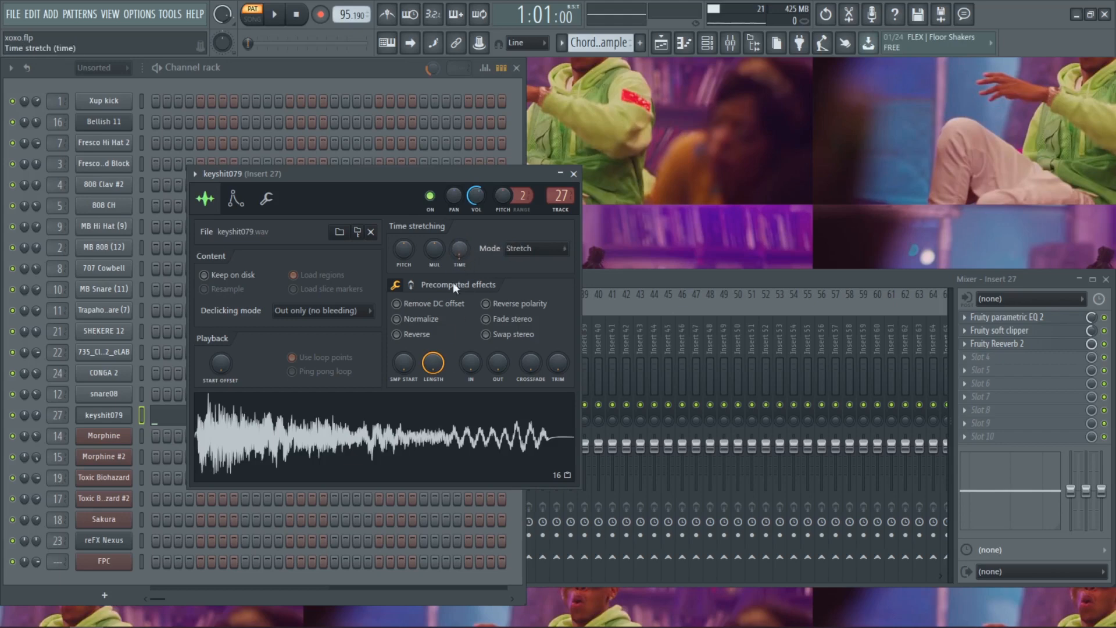
left_click(573, 174)
Play the keyshit079 notes in the piano roll with all of them in view, stop playback and close the piano roll.
left_click(175, 419)
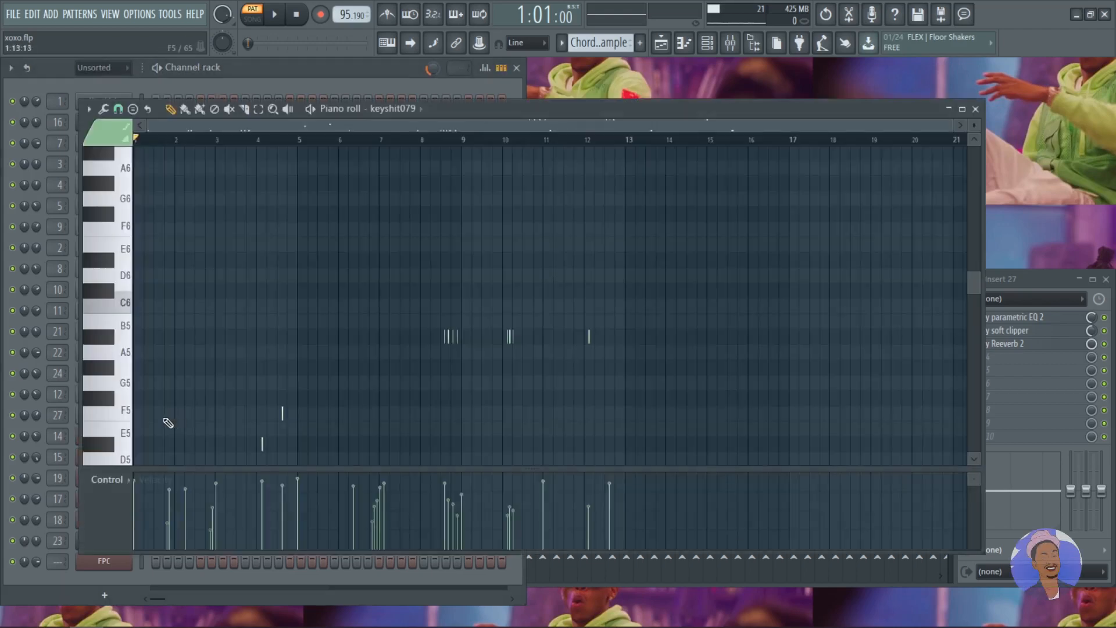
scroll(334, 290, "down", 2)
scroll(335, 290, "up", 2)
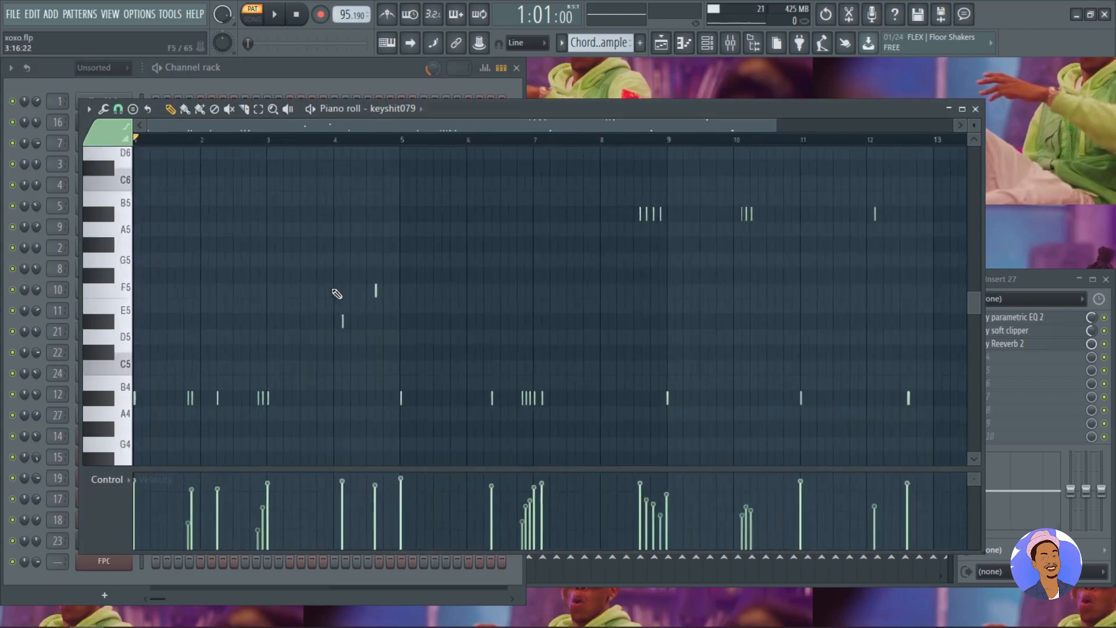
scroll(329, 289, "down", 1)
mouse_move(488, 109)
left_mouse_down()
mouse_move(519, 96)
mouse_move(486, 108)
left_mouse_up()
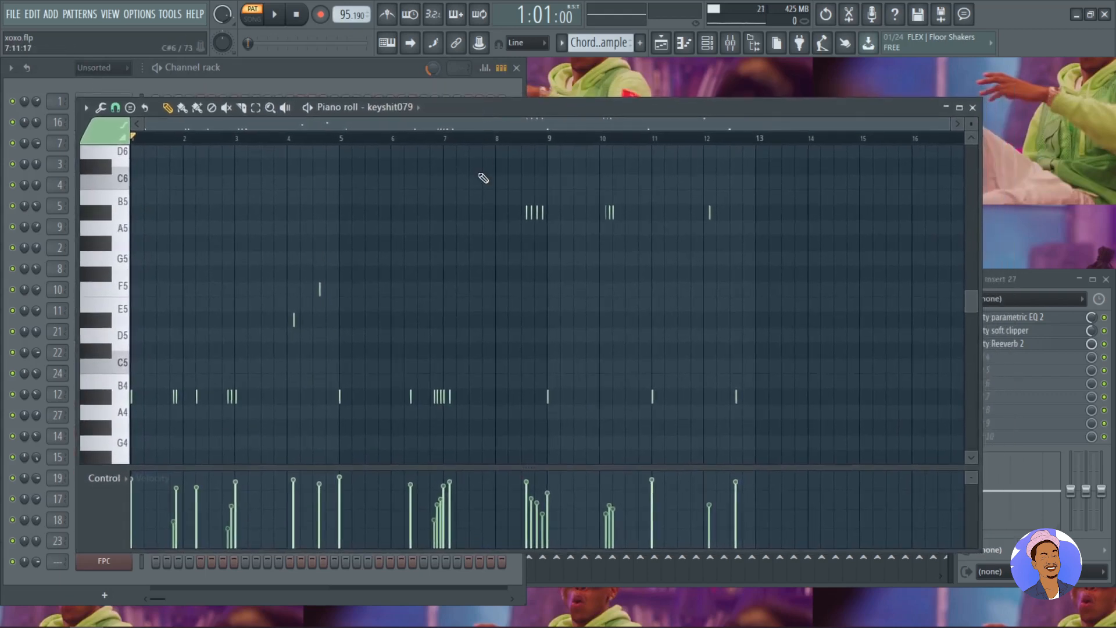
key("space")
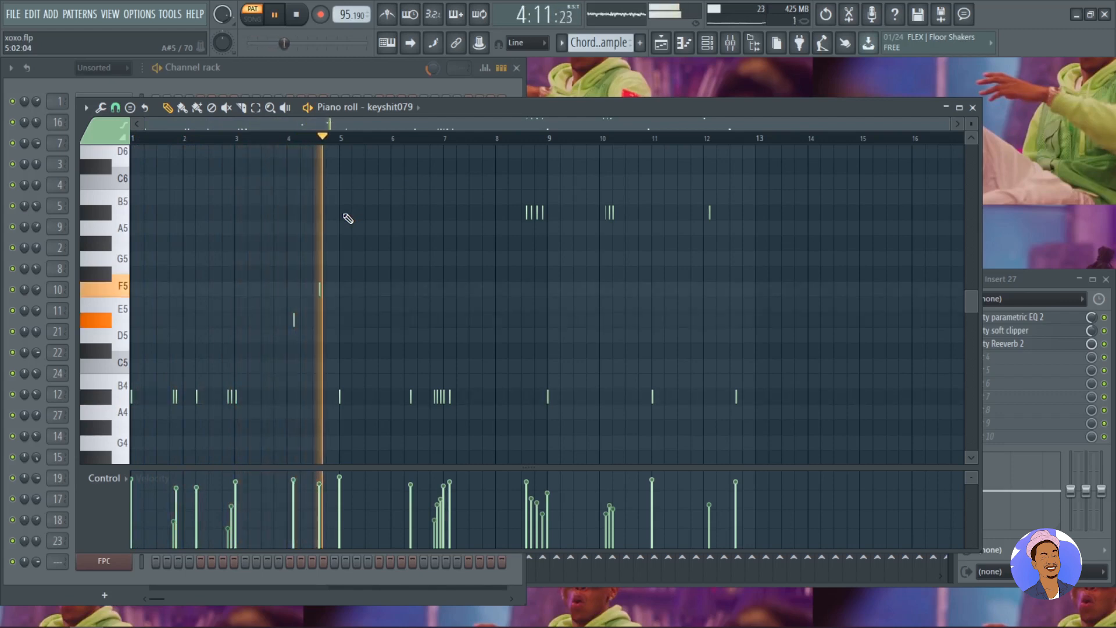
key("space")
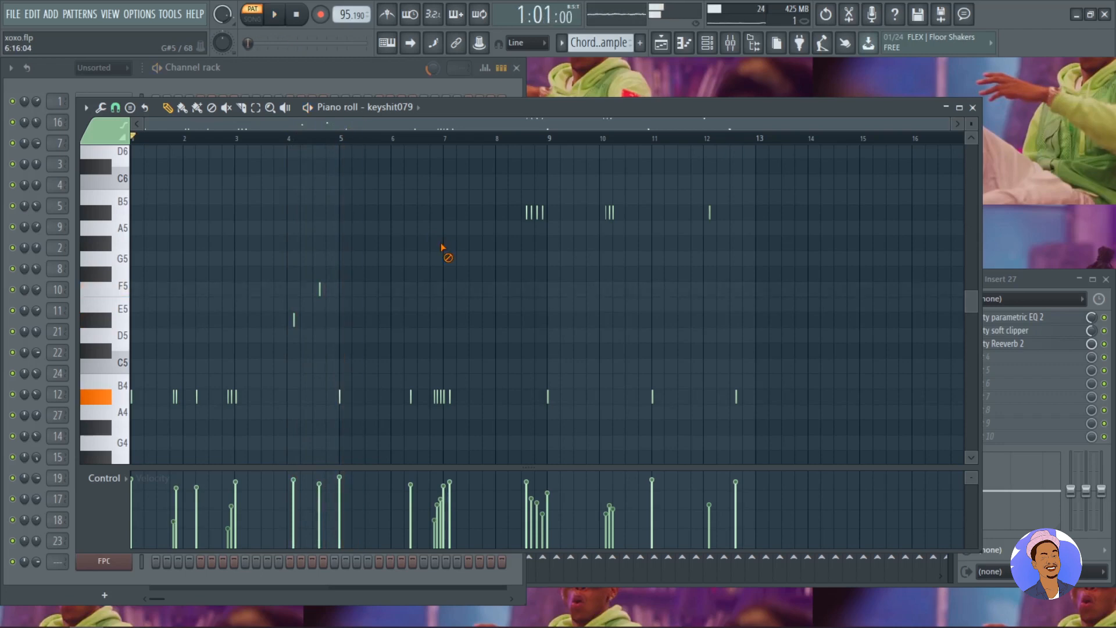
left_click(972, 107)
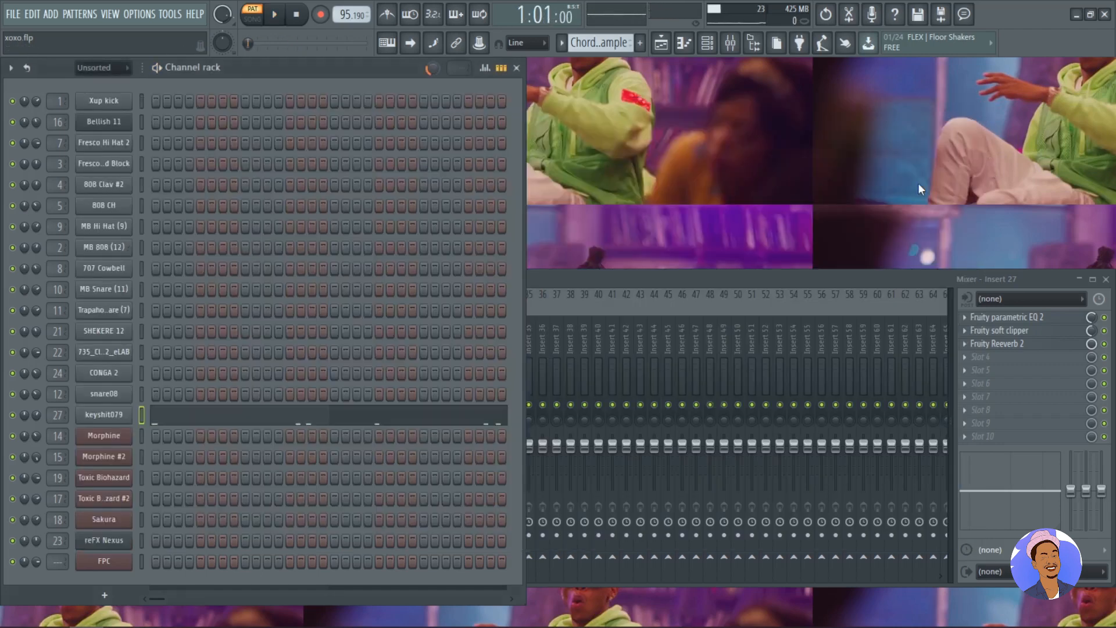
Switch to the Drumrolls pattern and display its full range of FPC notes in the piano roll.
left_click(561, 44)
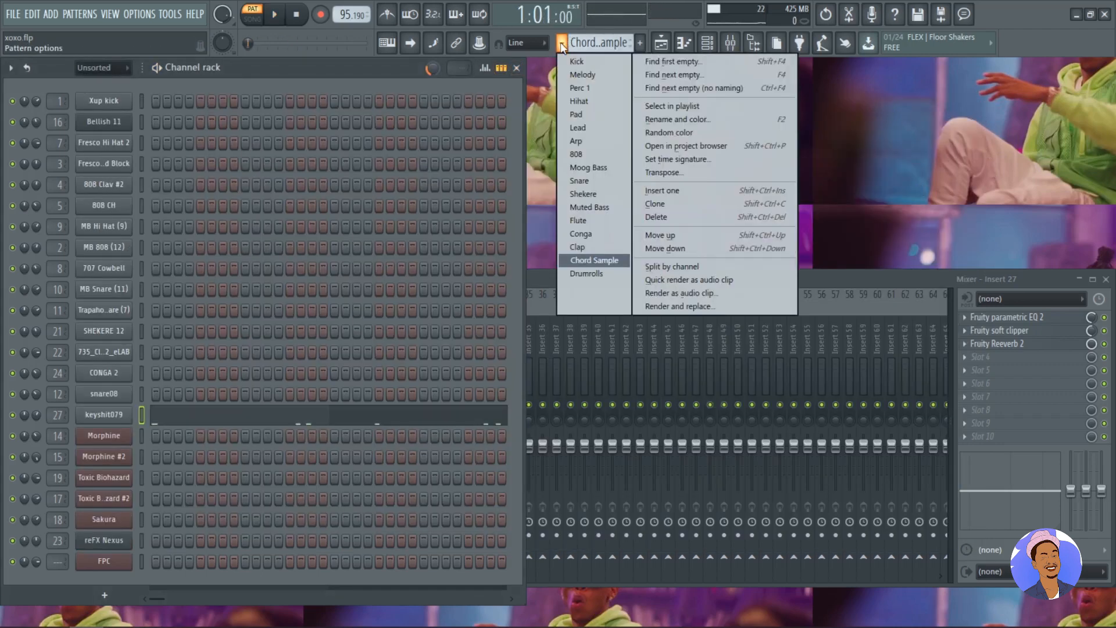
left_click(583, 275)
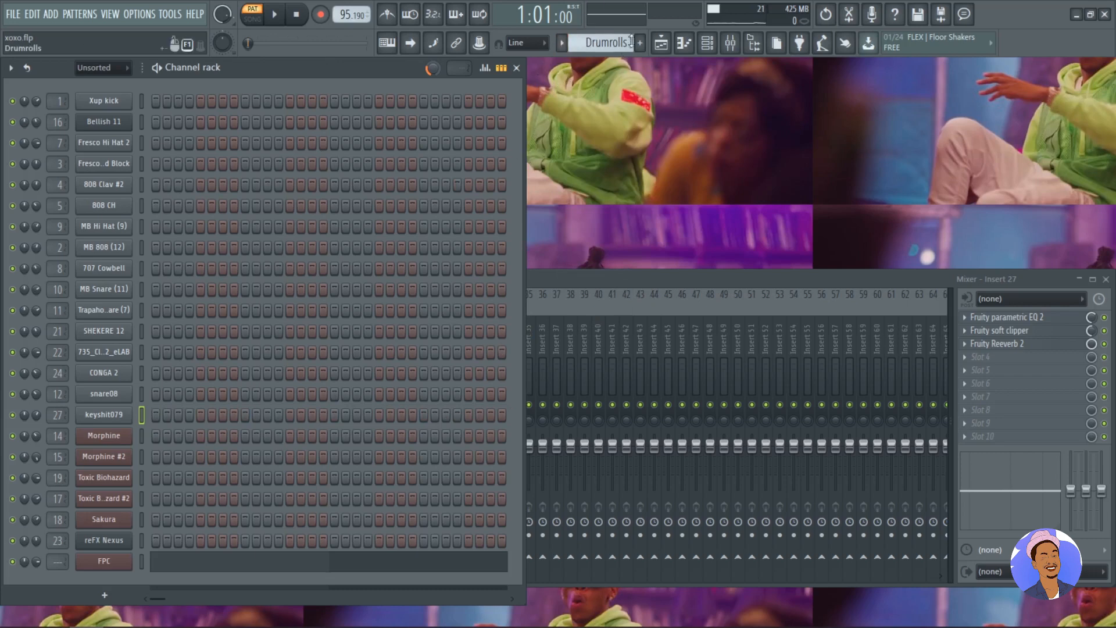
left_click(407, 567)
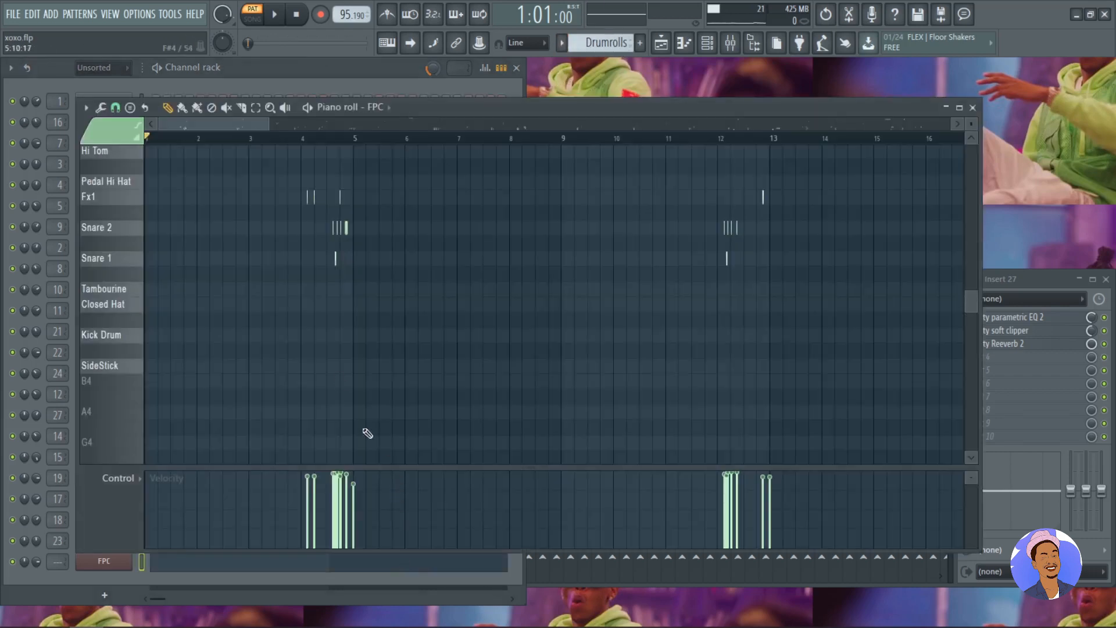
scroll(334, 378, "down", 3)
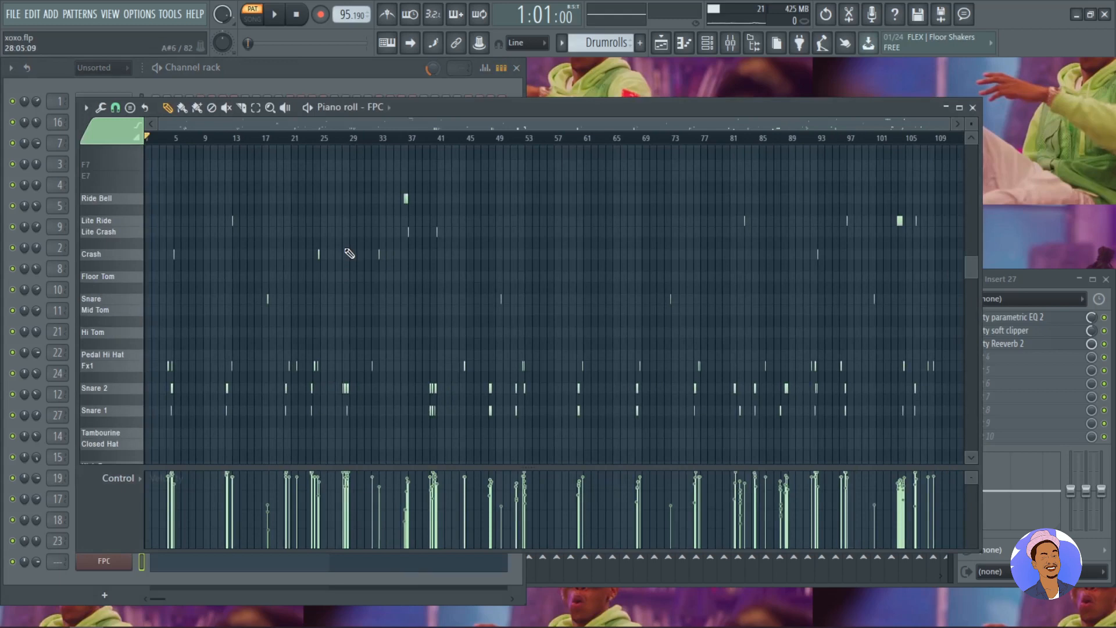
Audition the FPC drum rolls from around bars 3, 12, 20, 23 and 39, stop playback and close the piano roll.
left_click(160, 140)
key("space")
left_click(169, 139)
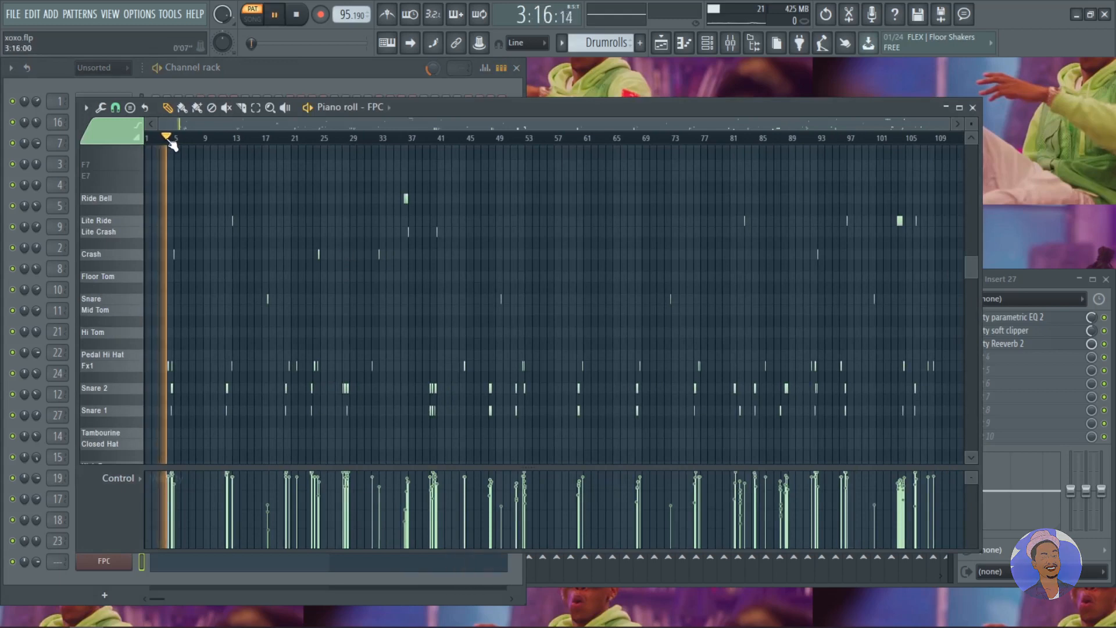
left_click(233, 141)
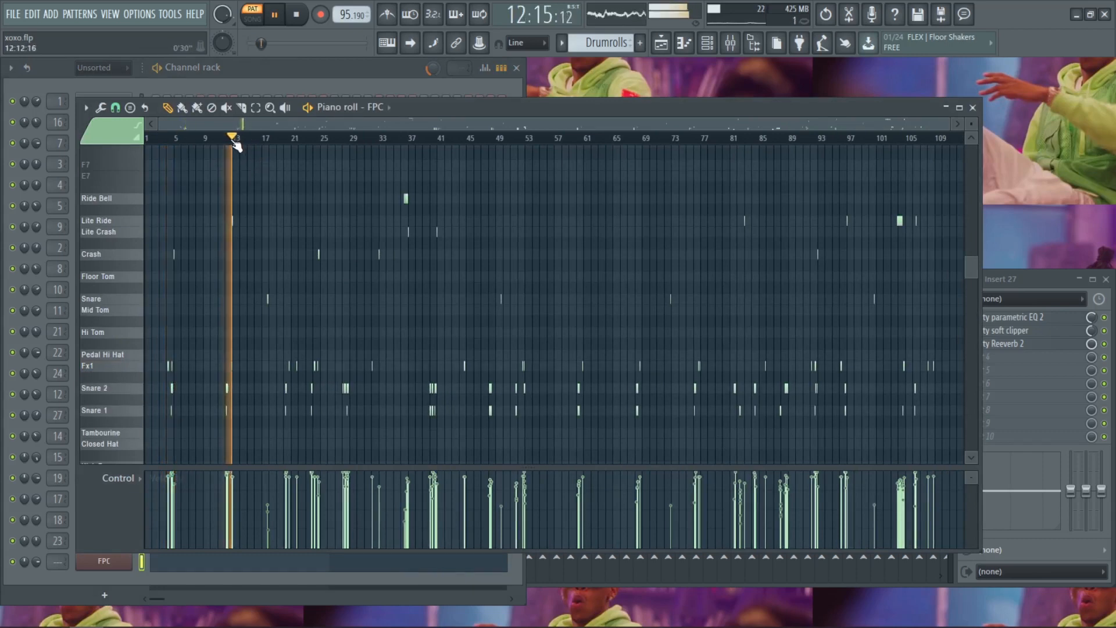
left_click(298, 141)
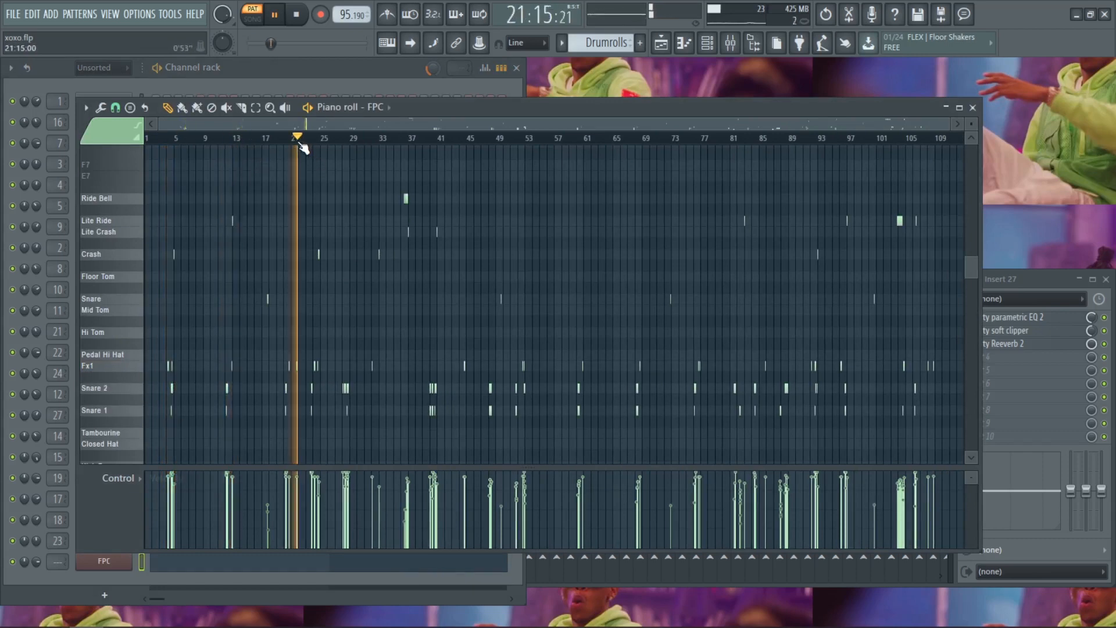
left_click(286, 140)
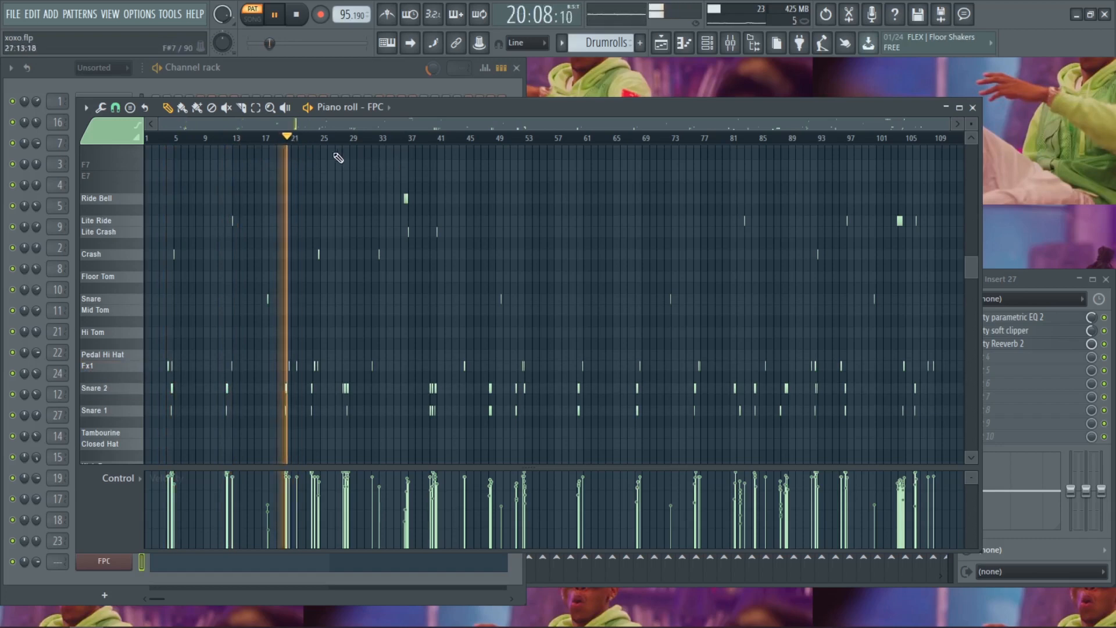
left_click(310, 139)
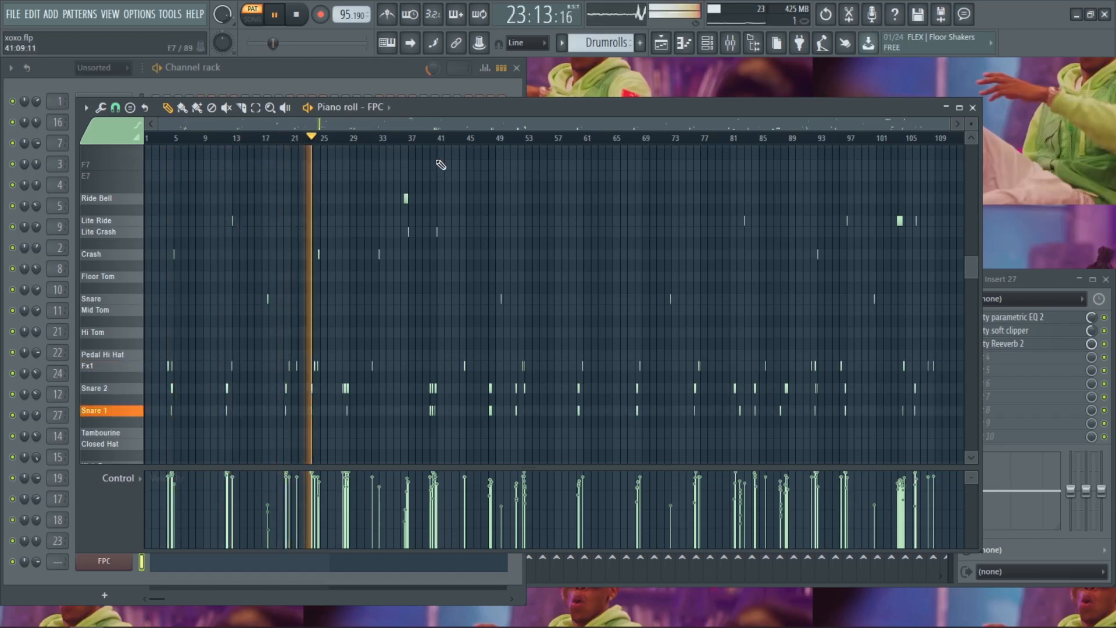
left_click(427, 139)
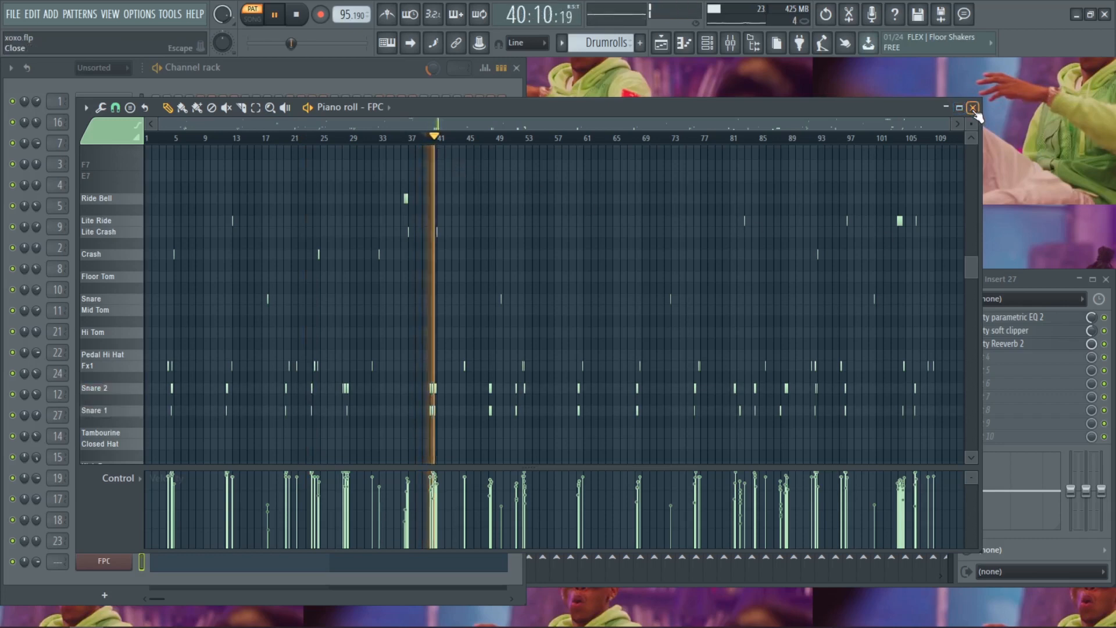
key("space")
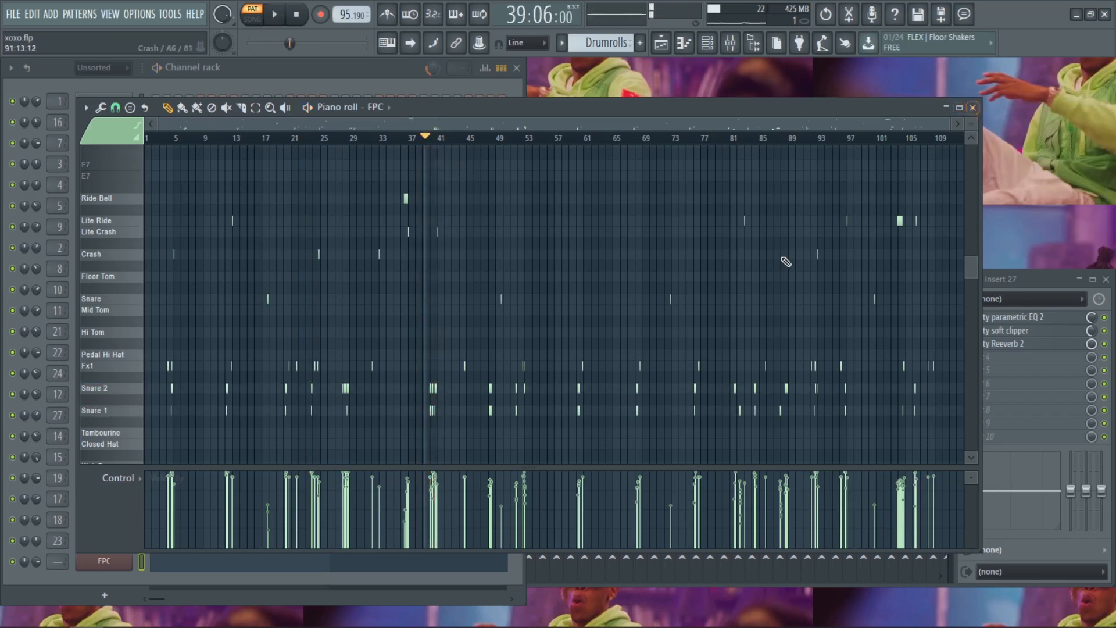
left_click(973, 108)
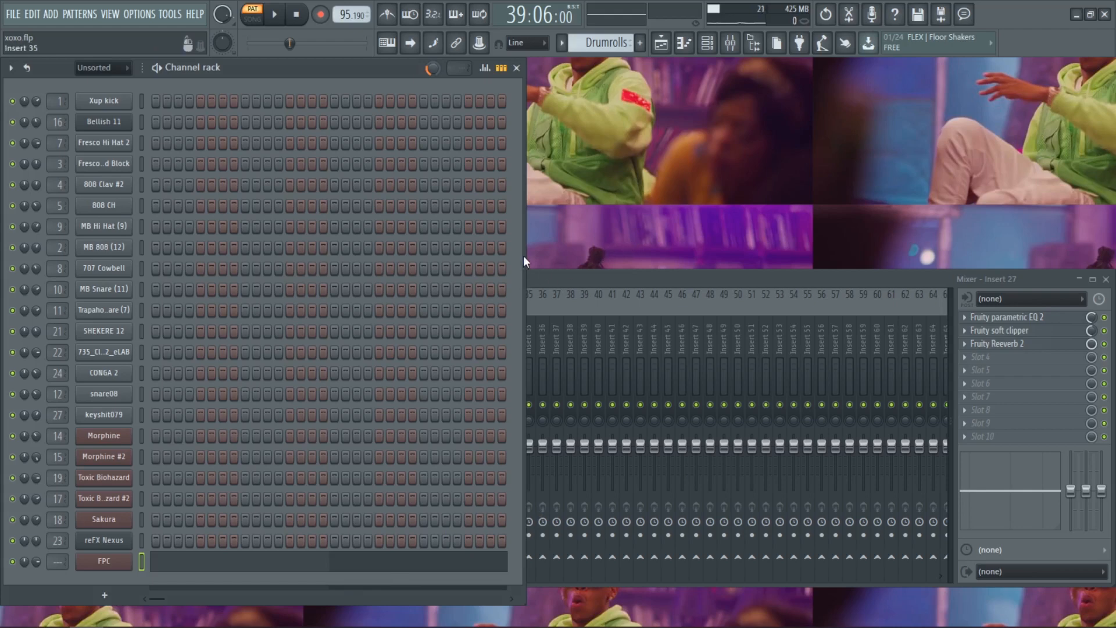
Close the mixer and reopen the Drumrolls pattern's FPC notes in the piano roll.
left_click(540, 274)
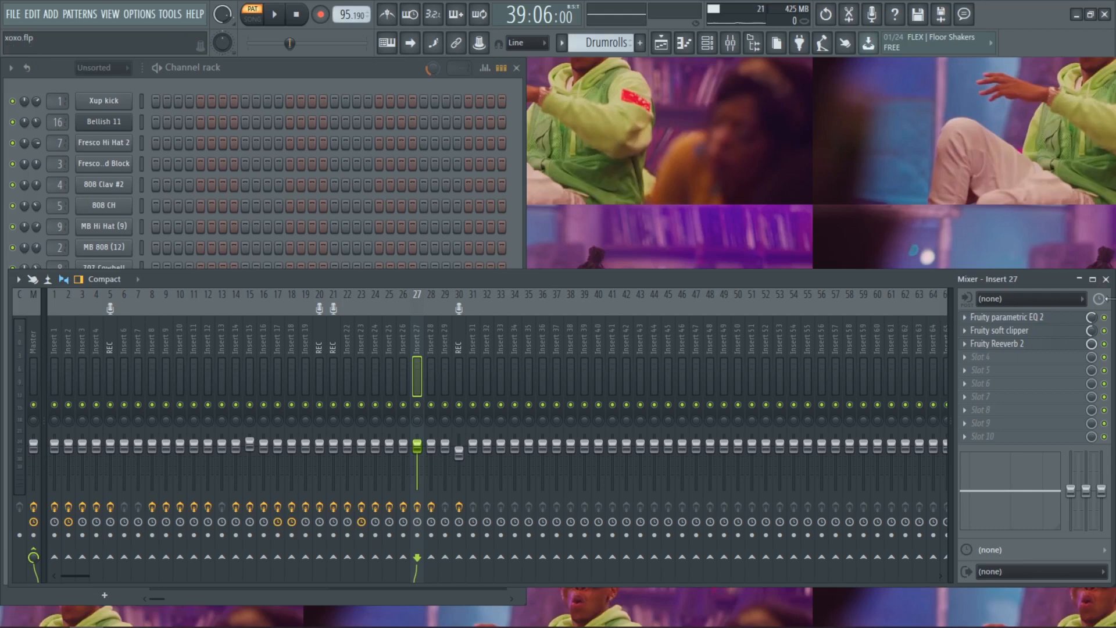
left_click(1107, 279)
left_click(197, 573)
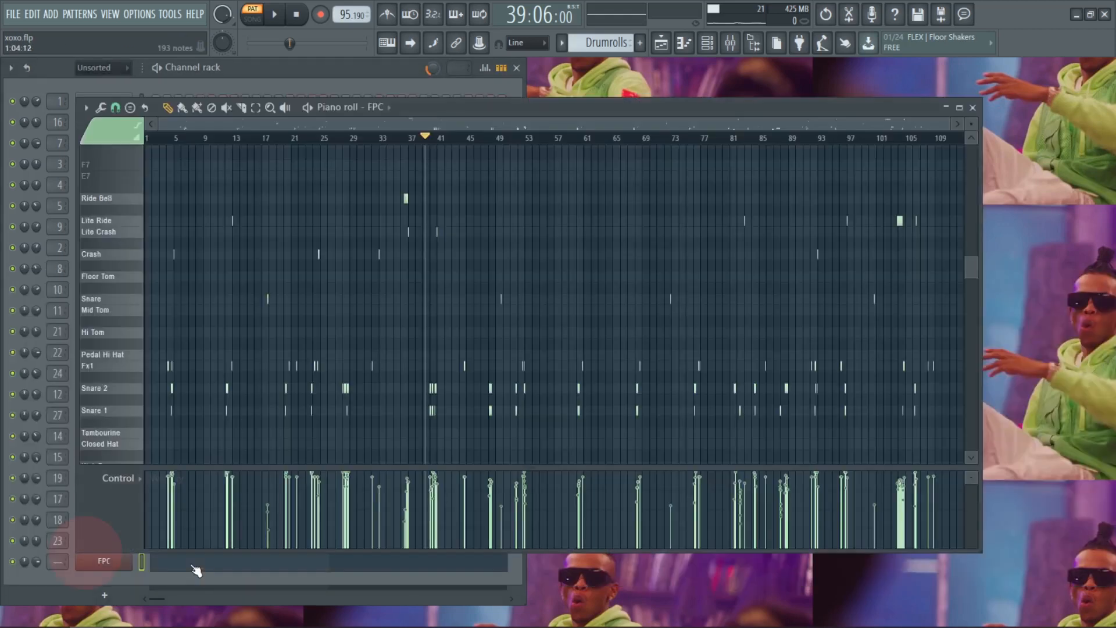
Close the piano roll and channel rack, and show the full playlist arrangement in song mode.
scroll(420, 310, "down", 1)
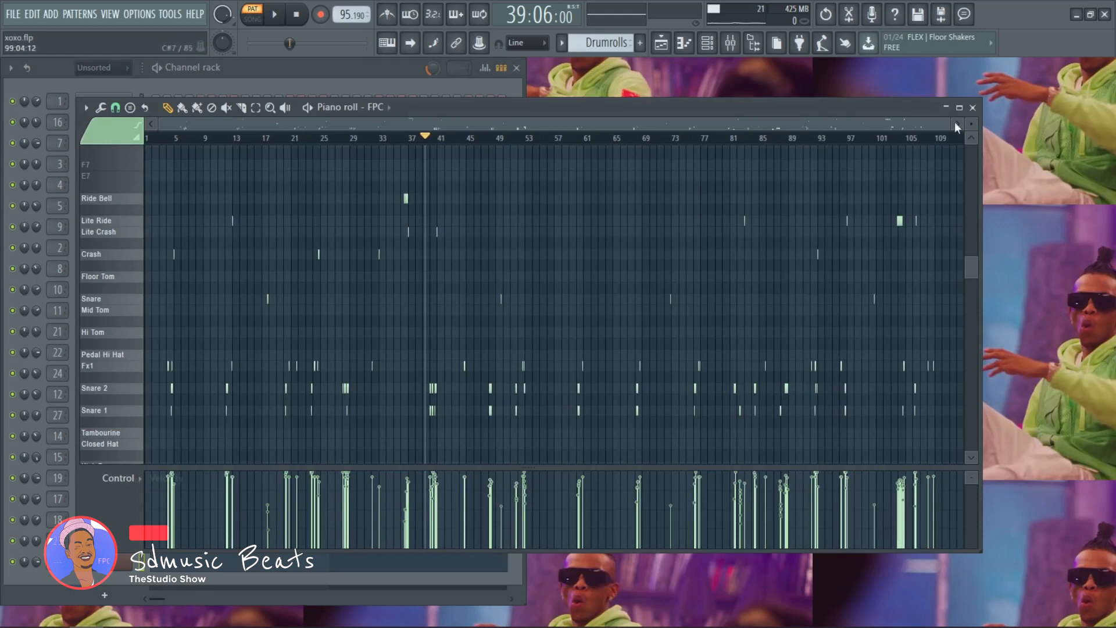
left_click(974, 108)
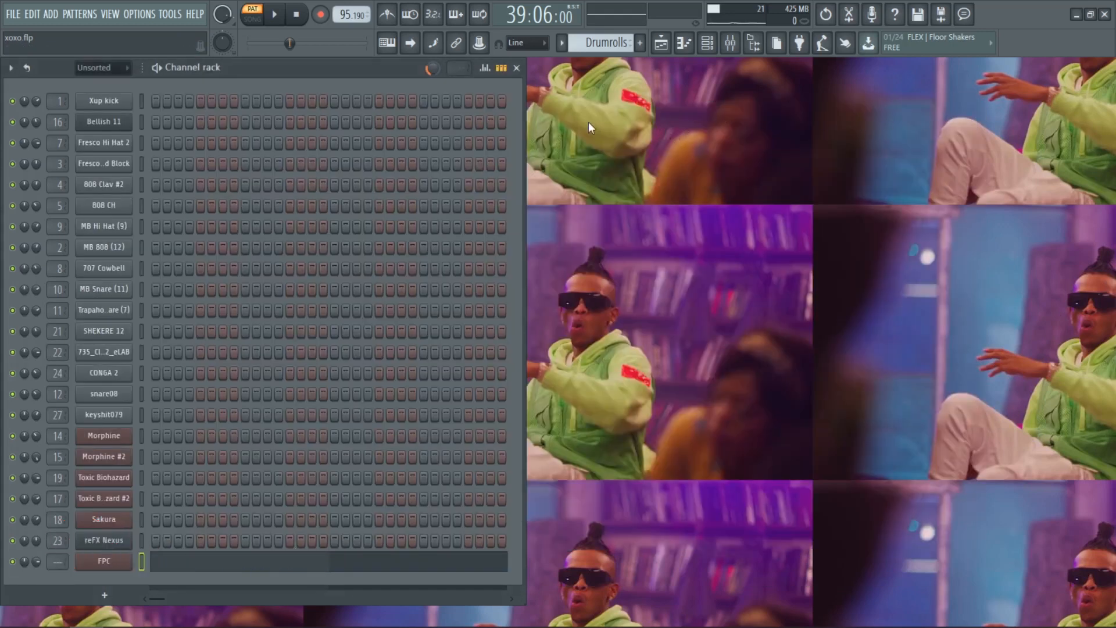
left_click(517, 68)
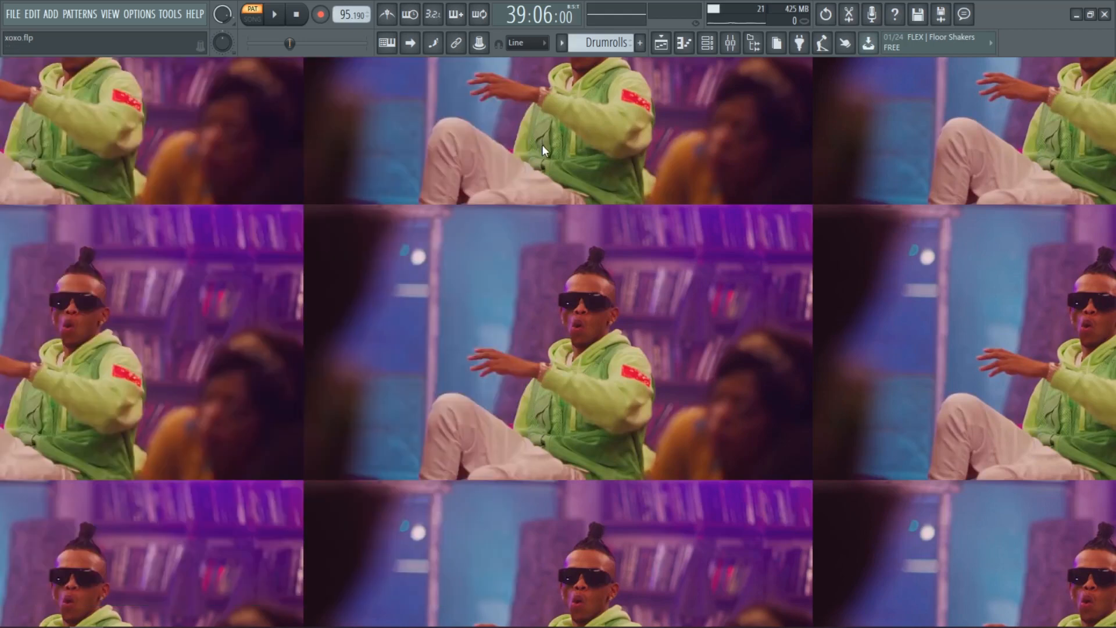
left_click(659, 47)
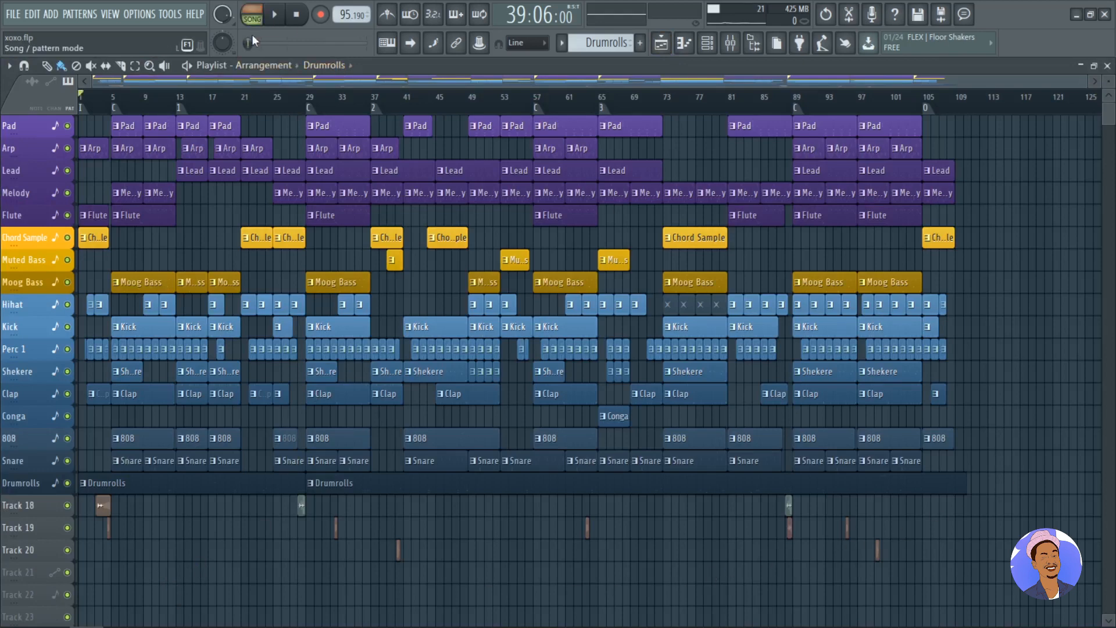
Inspect and audition the LexLugerFX clip on Track 18 and the 12702681 clip on Track 19, closing each sample's settings.
double_click(102, 510)
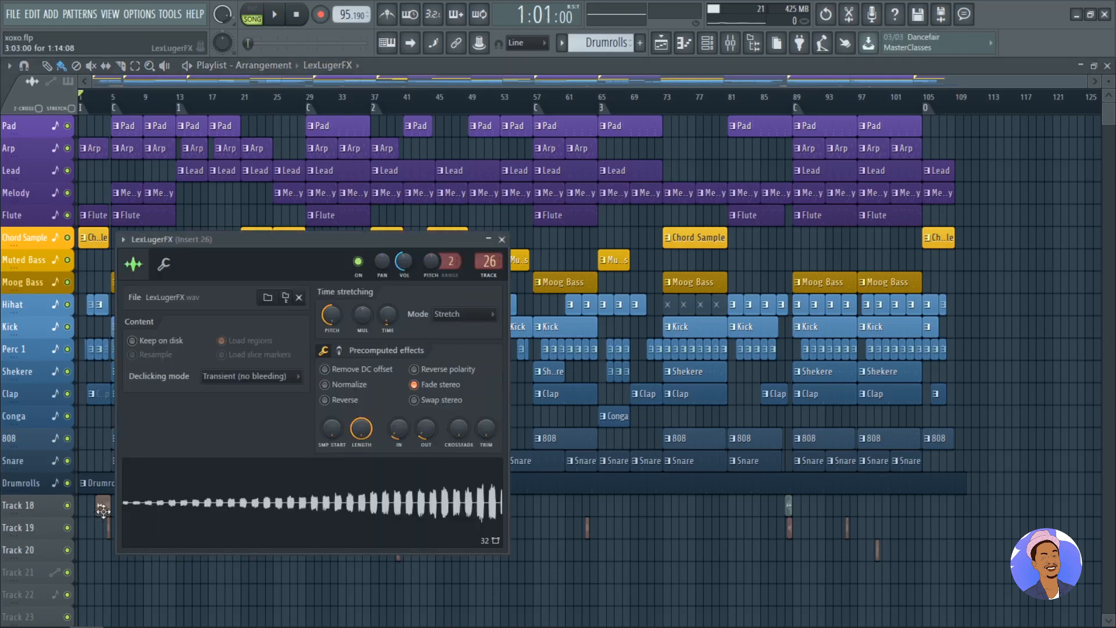
left_click_drag(348, 243, 330, 126)
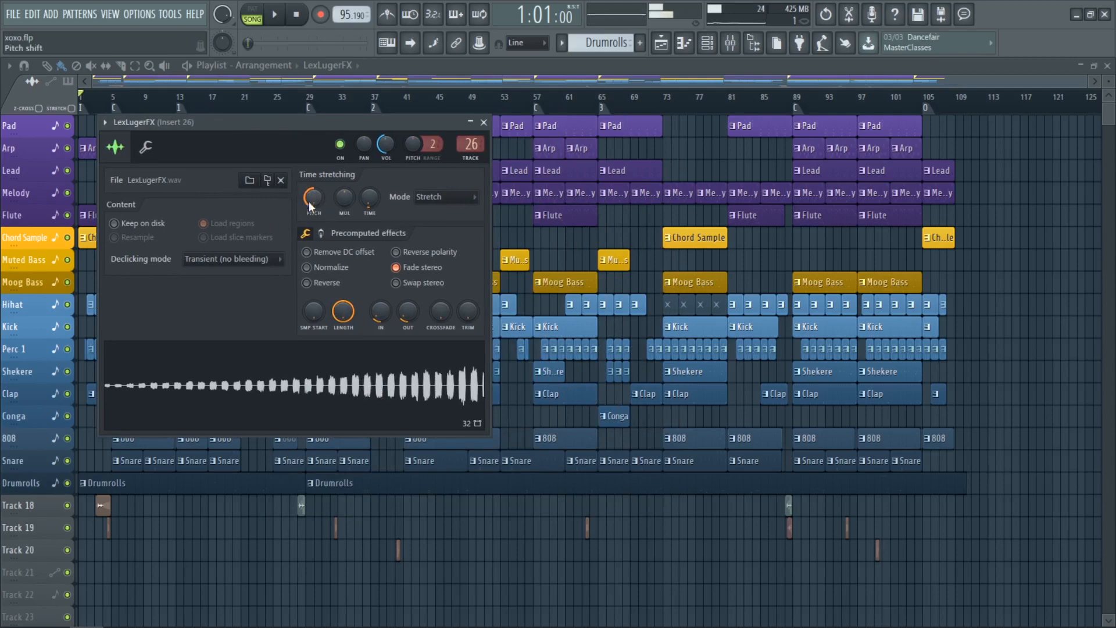
left_click(483, 123)
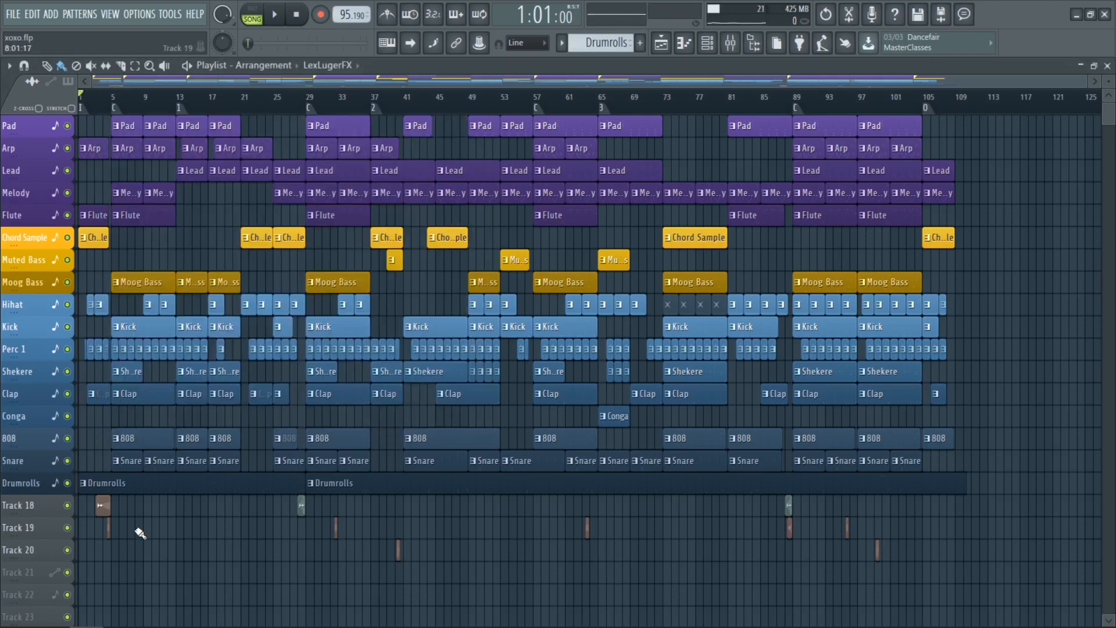
double_click(108, 534)
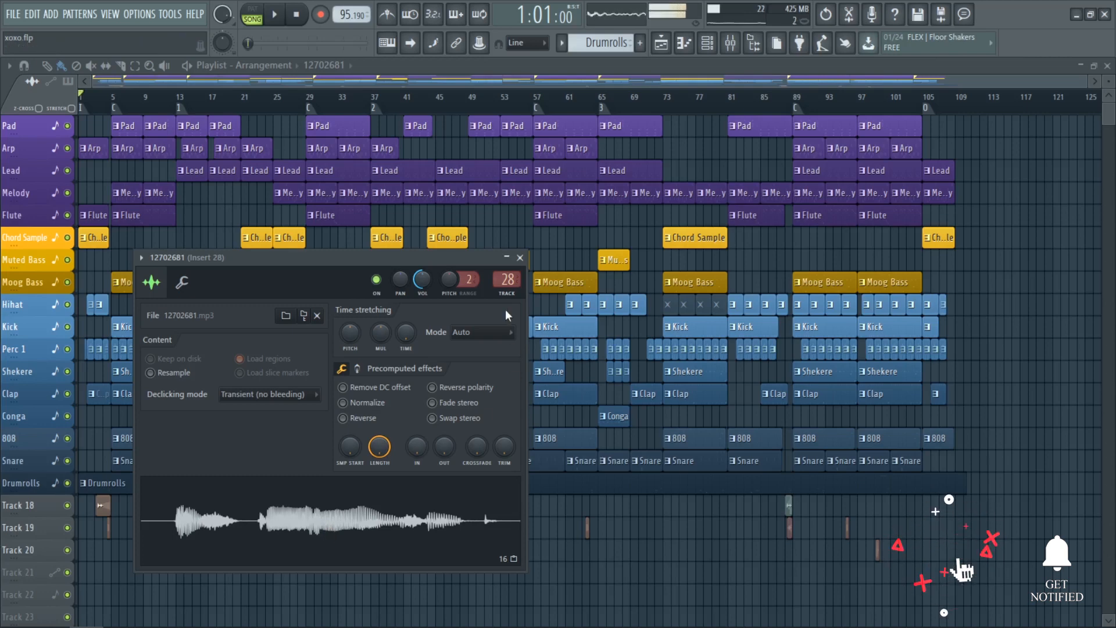
left_click(520, 258)
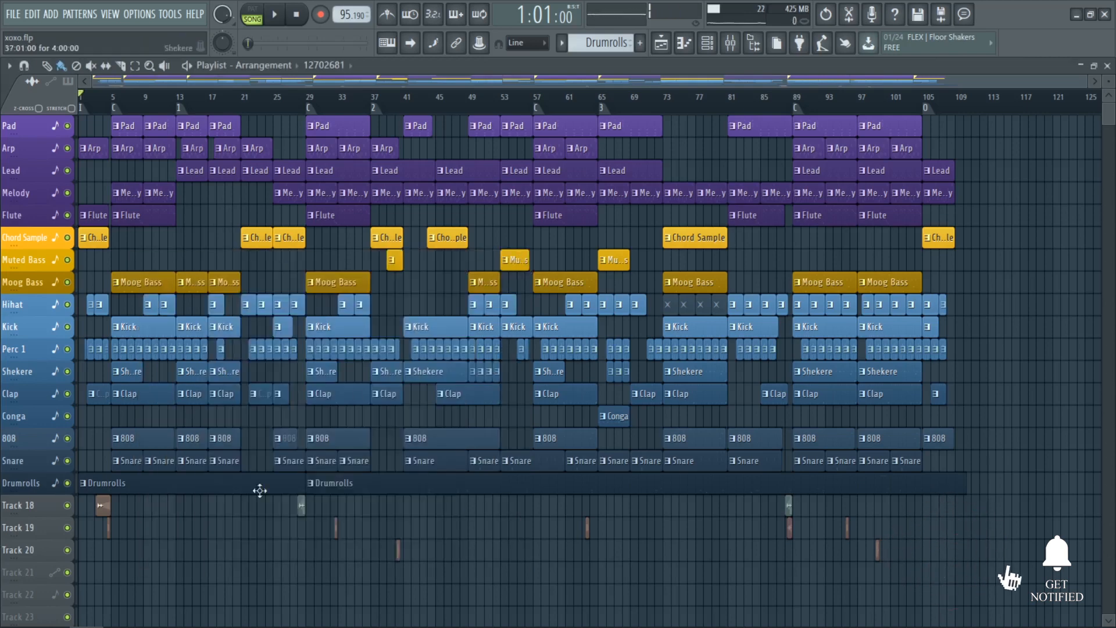
Inspect and audition the VB - DrumFill [95BPM] clip on Track 18 and the MARLEY ( TIMBAL ROLL 1 ) clip on Track 20.
double_click(303, 513)
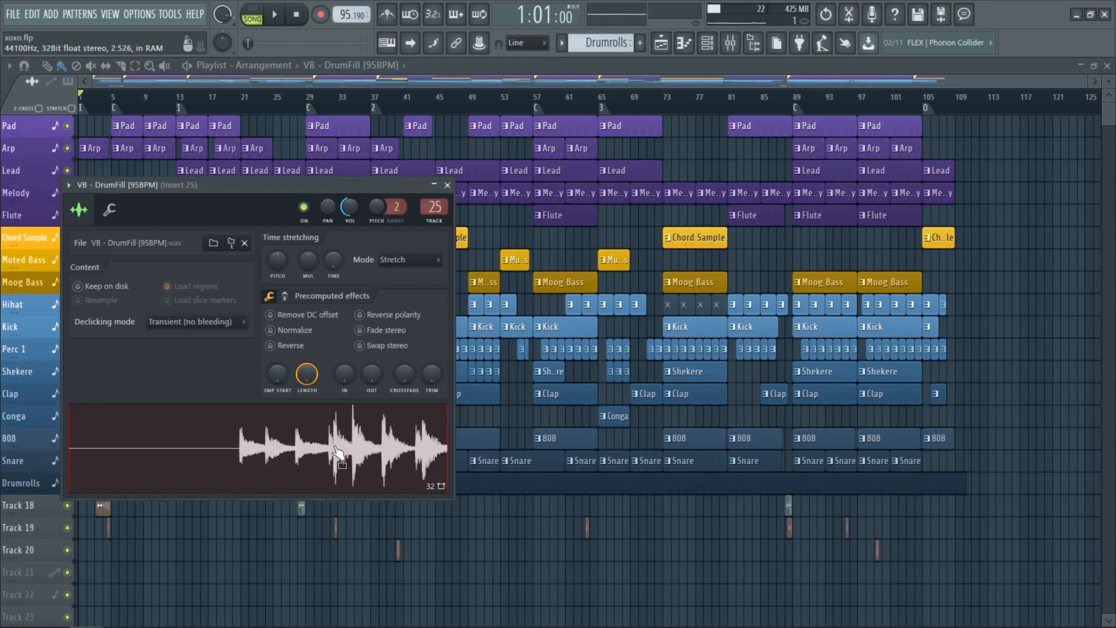
left_click(341, 459)
left_click(448, 185)
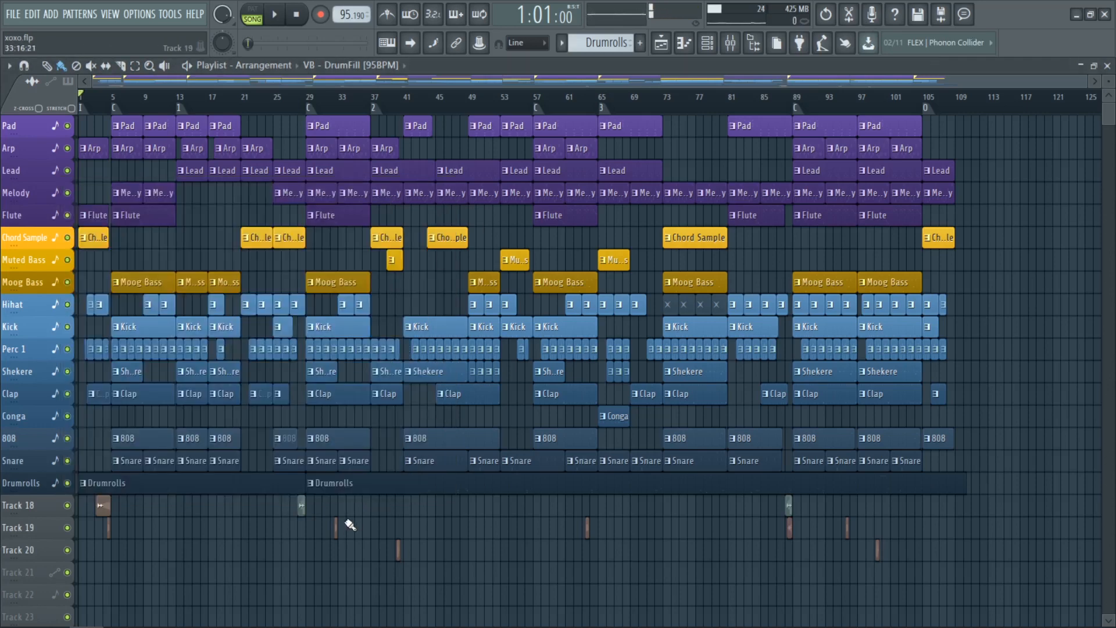
double_click(397, 555)
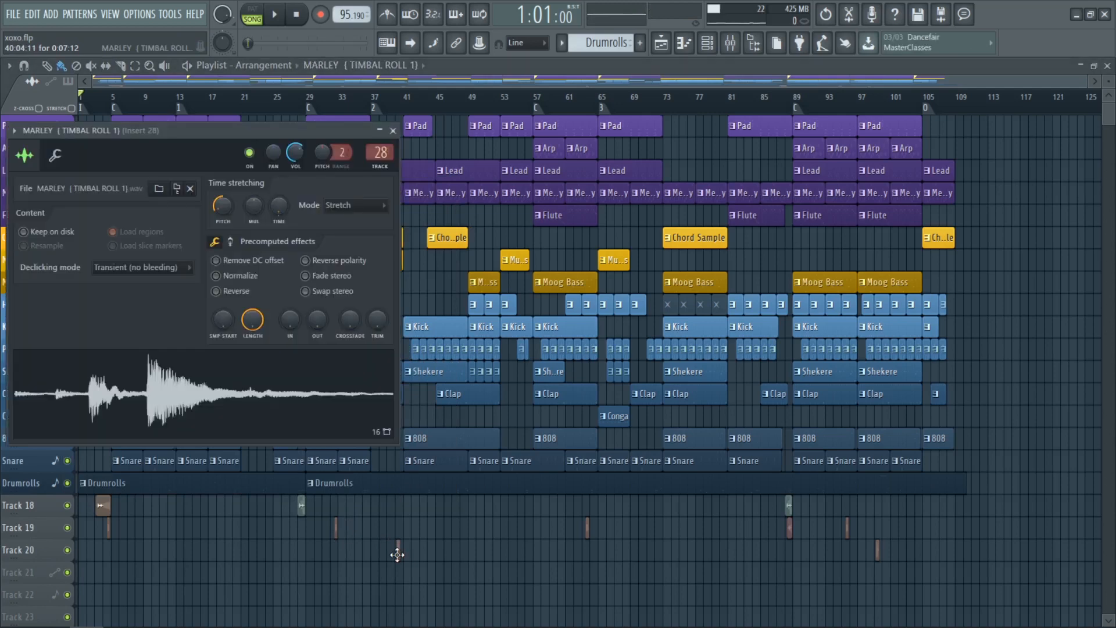
left_click(393, 131)
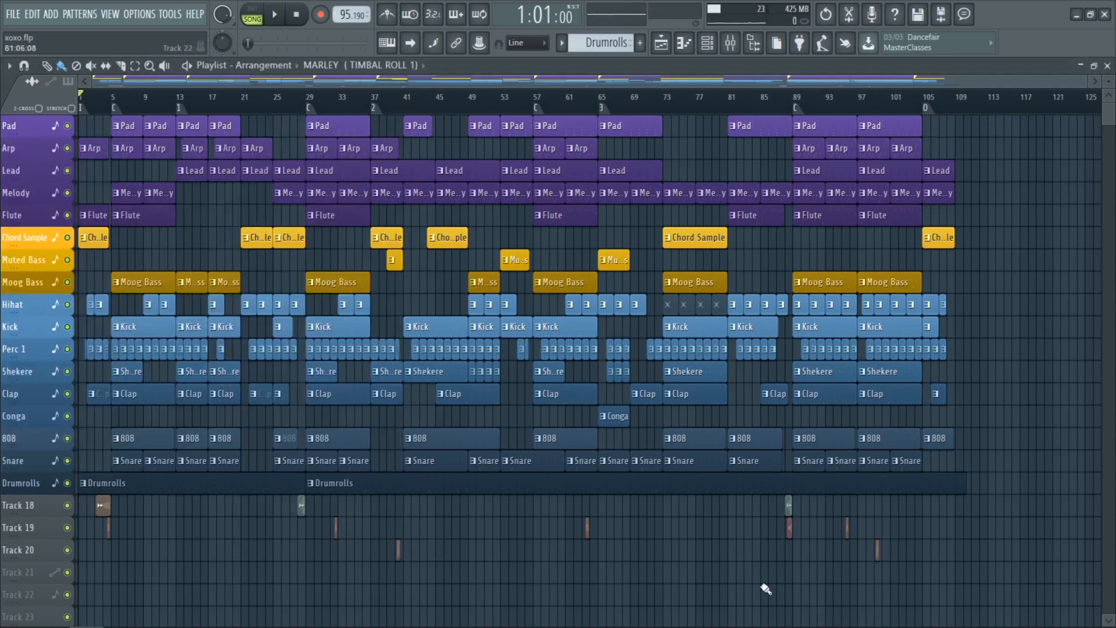
Move the two Track 20 audio clips near bars 40 and 99 up to Track 19.
left_click_drag(918, 583, 862, 517)
left_click_drag(535, 606, 378, 540)
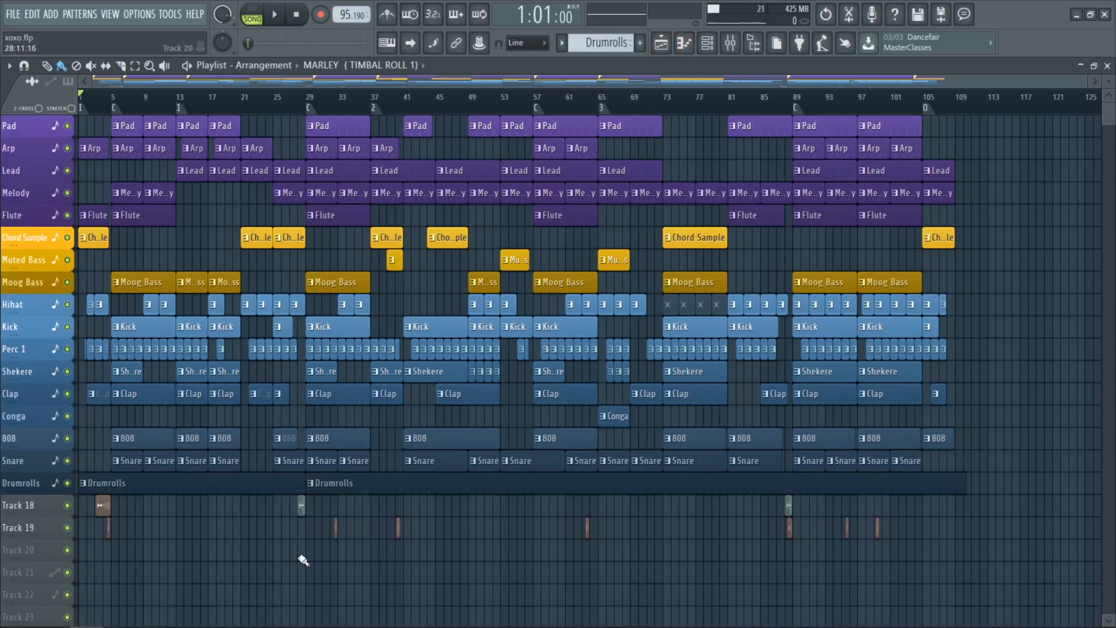
Loop bars 57 to 65 of the arrangement with only the Arp and Perc 1 tracks playing.
scroll(224, 557, "up", 3)
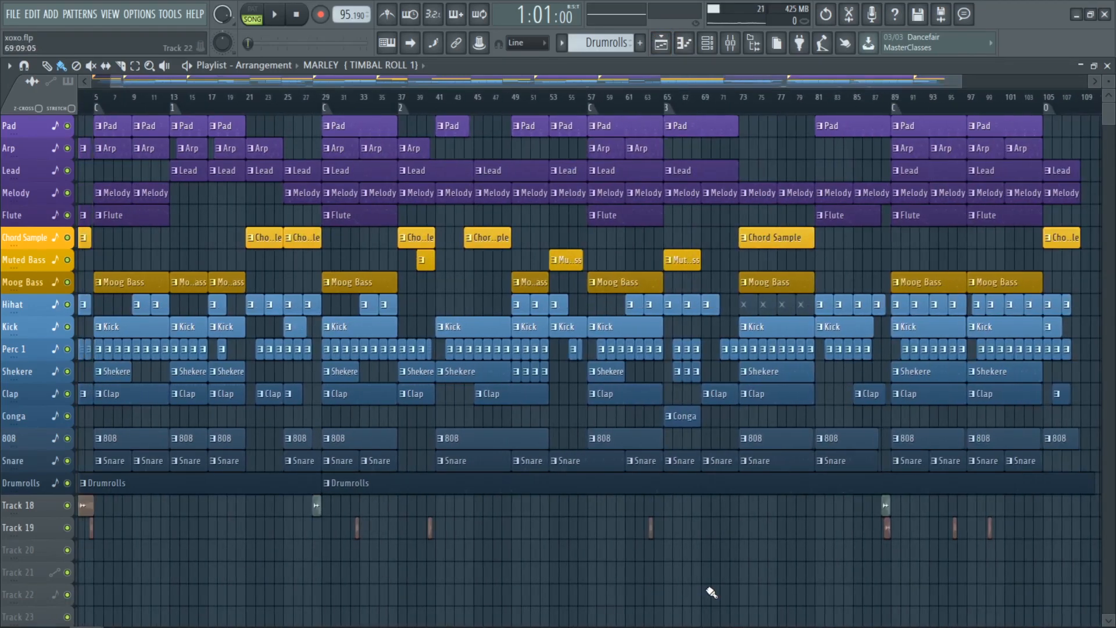
scroll(712, 592, "up", 1)
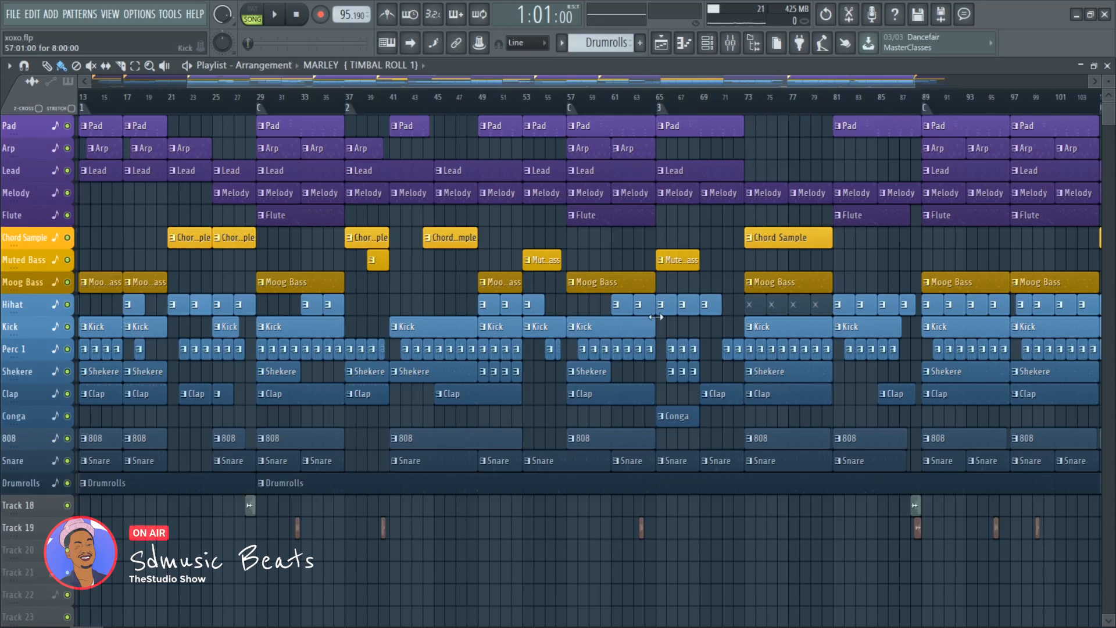
scroll(655, 317, "down", 2)
scroll(754, 270, "up", 2)
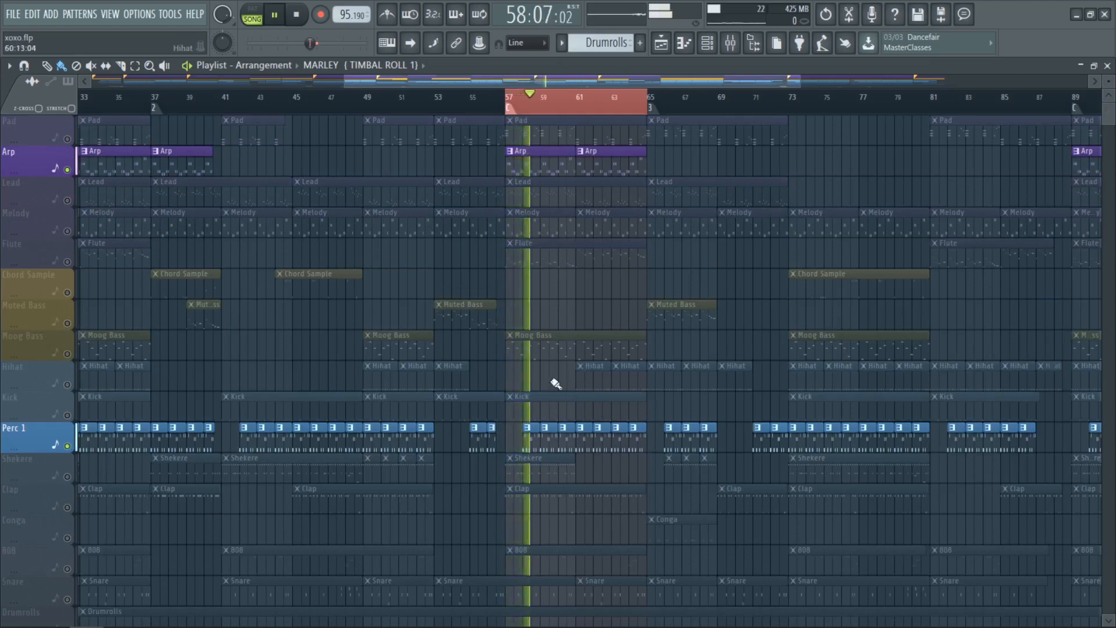
Unmute the Clap track during the bars 57 to 65 loop and pick its Clap pattern.
scroll(311, 365, "up", 2)
scroll(663, 323, "down", 2)
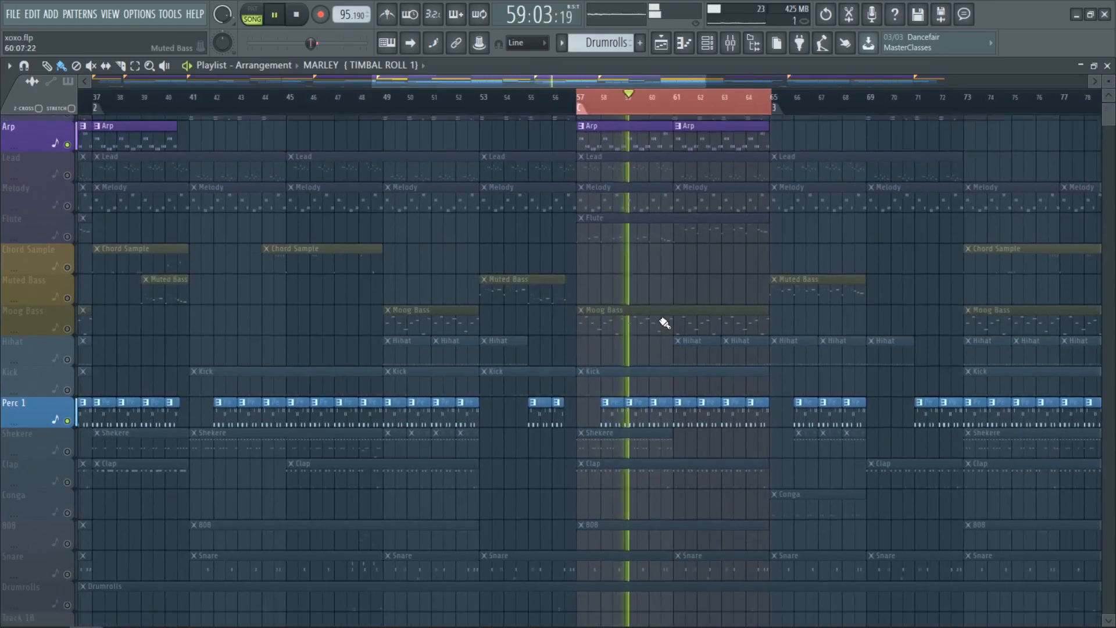
scroll(730, 526, "up", 1)
scroll(730, 526, "down", 2)
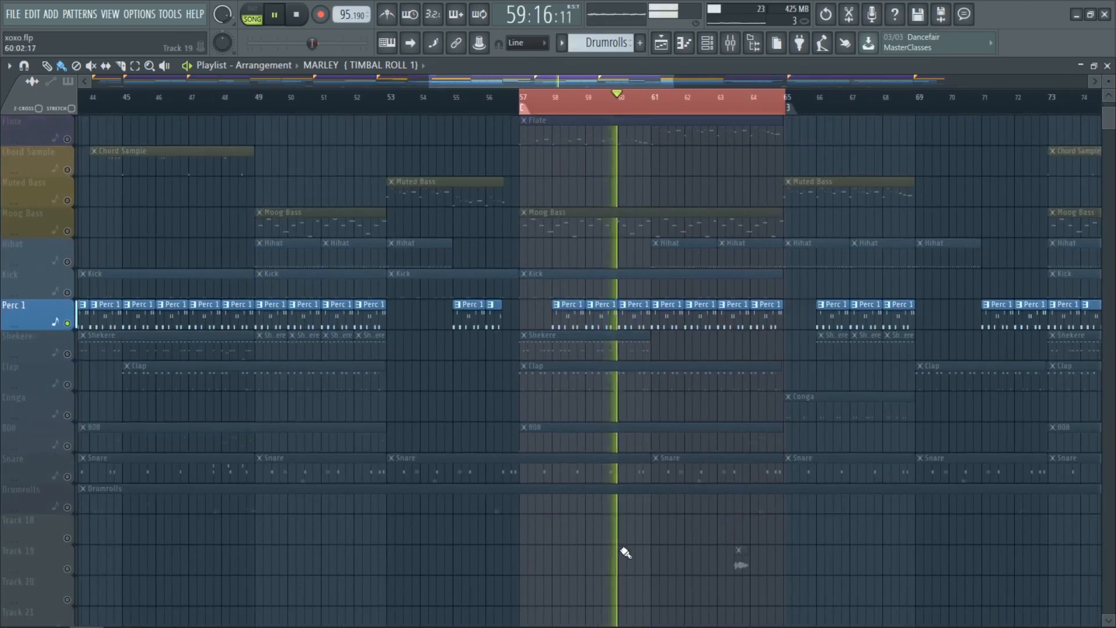
scroll(626, 553, "up", 1)
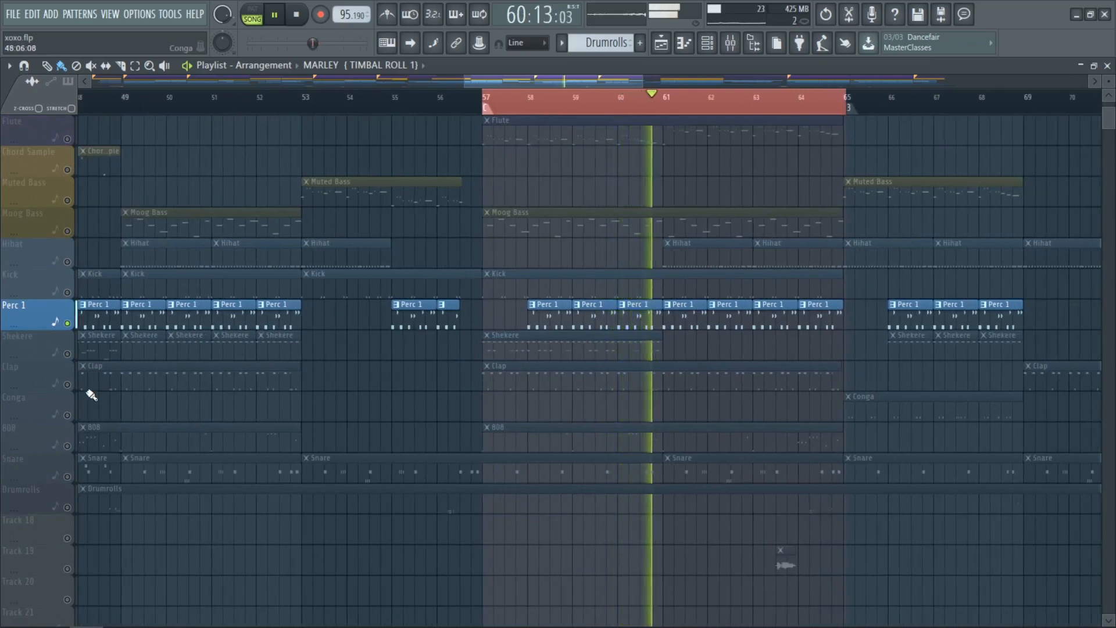
left_click(69, 385)
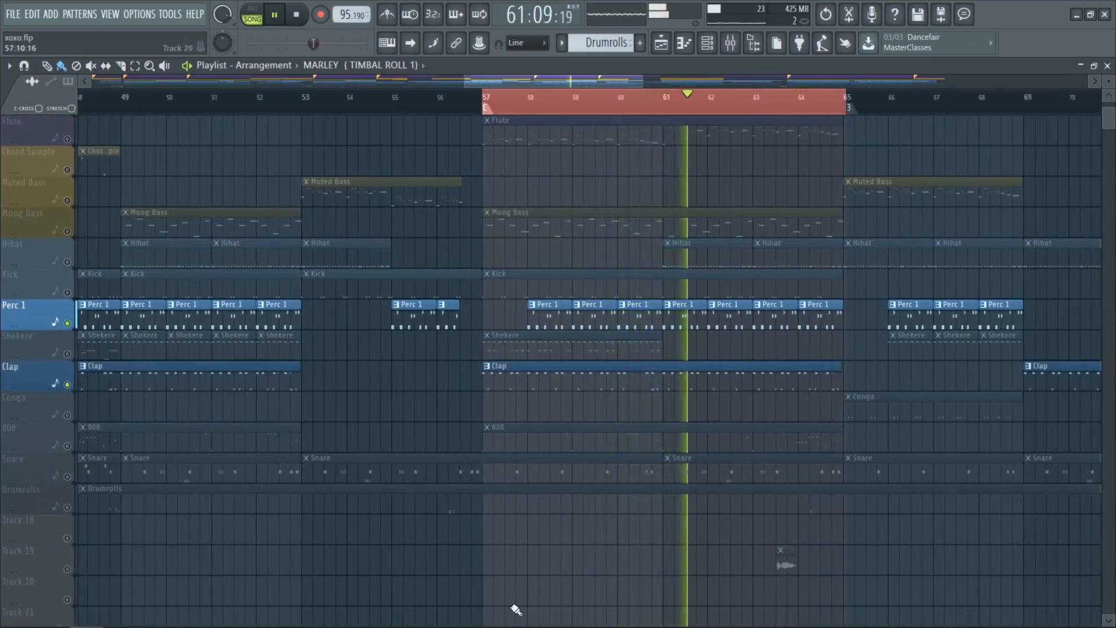
left_click(553, 375)
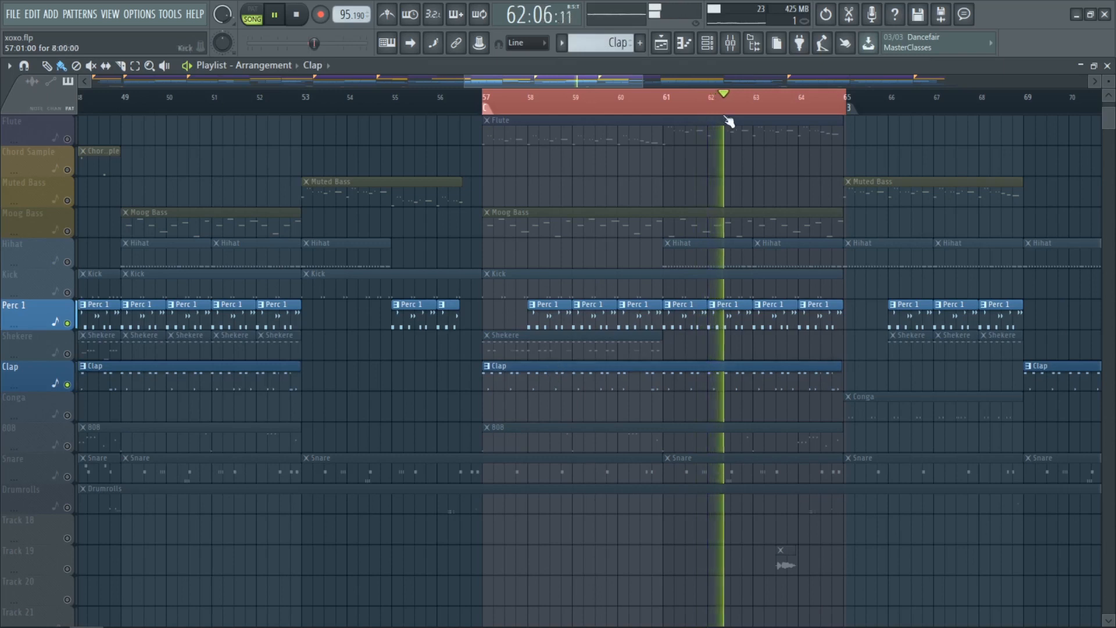
Inspect the Fruity soft clipper on mixer Insert 22 during playback, and close the effect and the mixer.
left_click(730, 42)
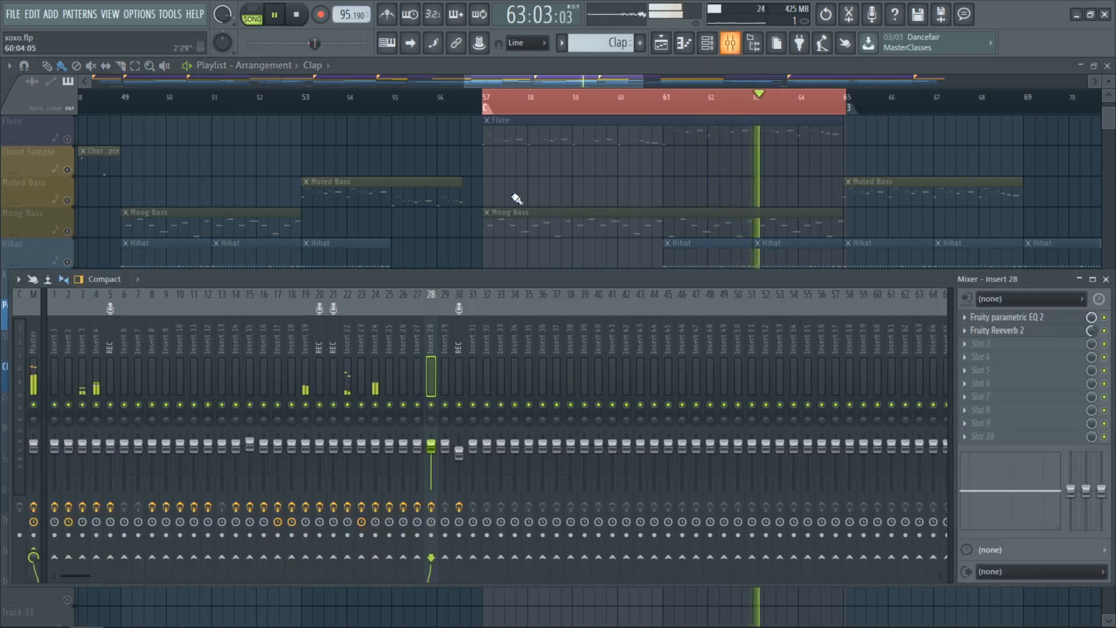
left_click(351, 376)
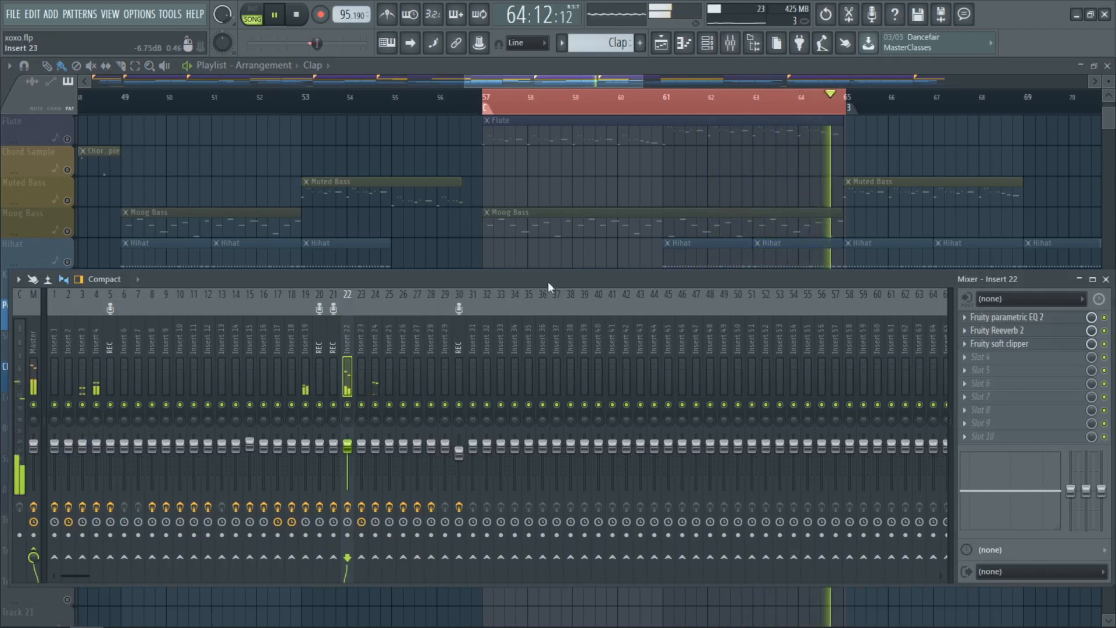
left_click(1027, 347)
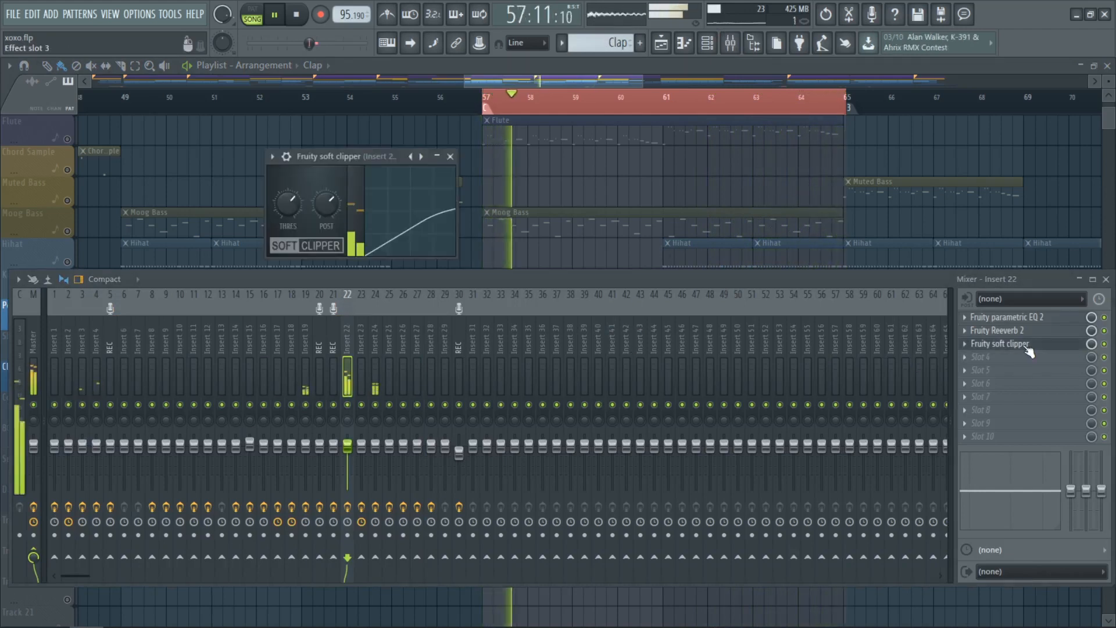
left_click(450, 156)
key("F9")
Unmute the Kick and Shekere tracks to hear them with the arp, percussion and clap.
scroll(607, 182, "down", 2, "ctrl")
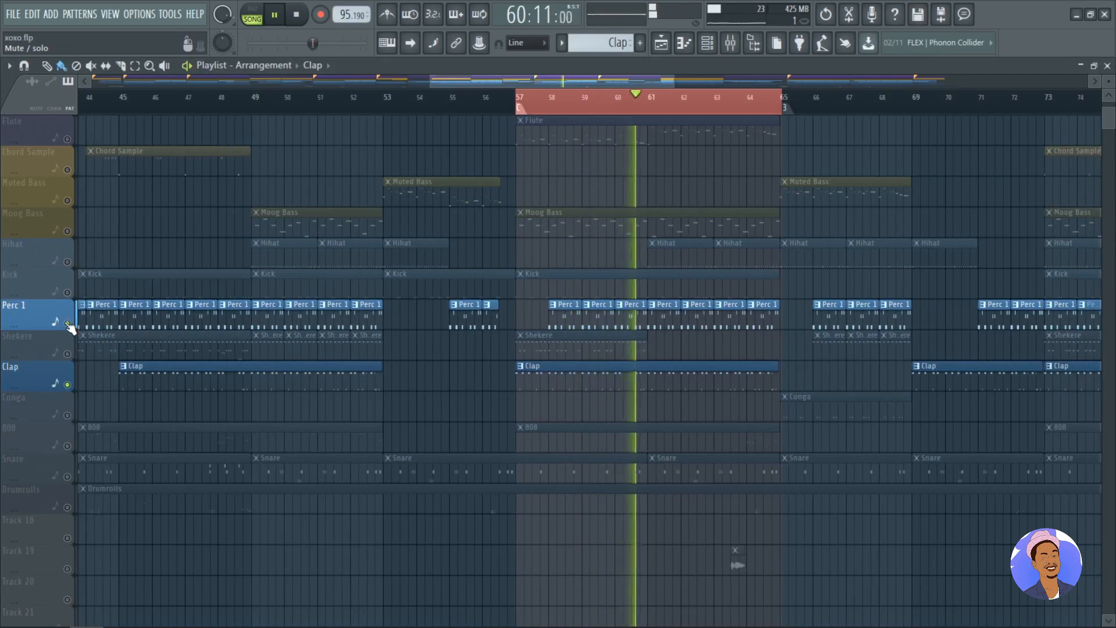
left_click(59, 295)
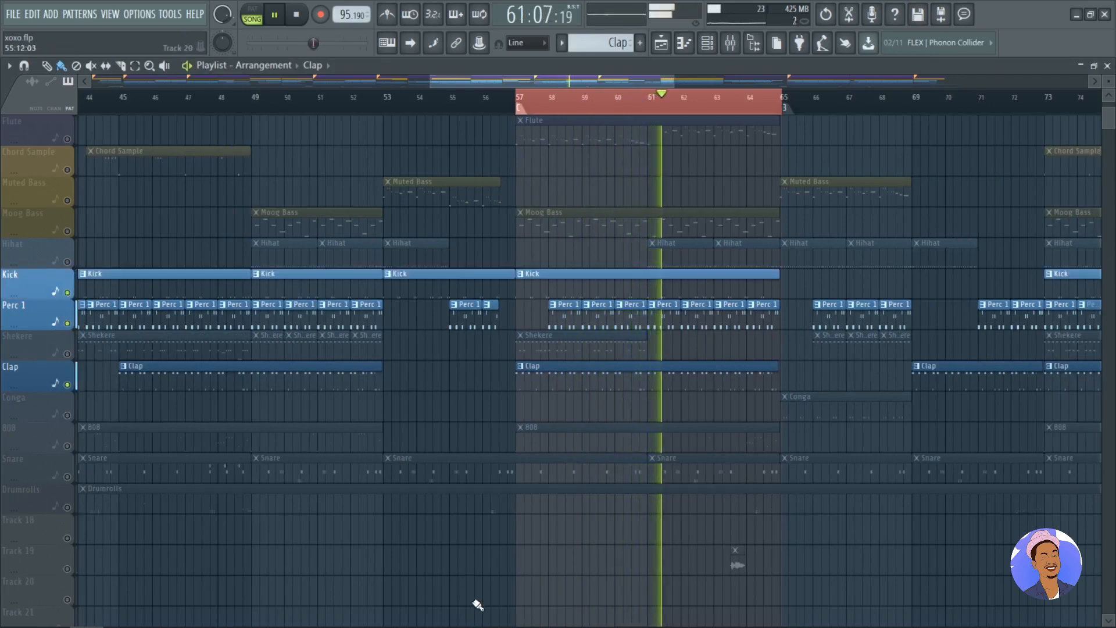
left_click(67, 352)
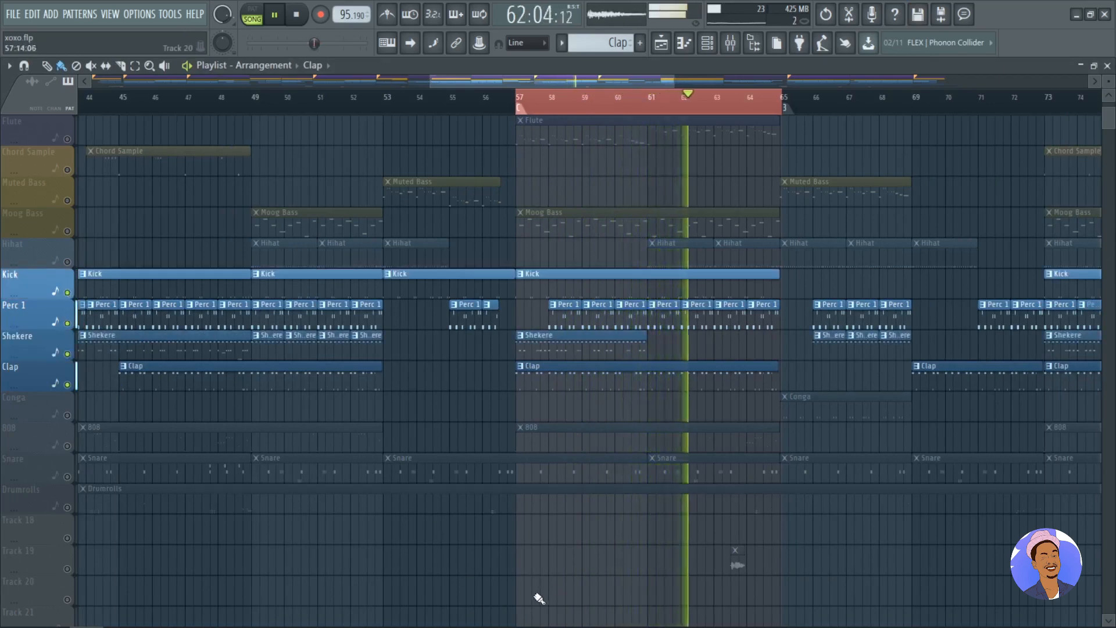
Reselect the section between the bar 57 and bar 65 markers as the exact playback loop.
scroll(532, 596, "down", 1)
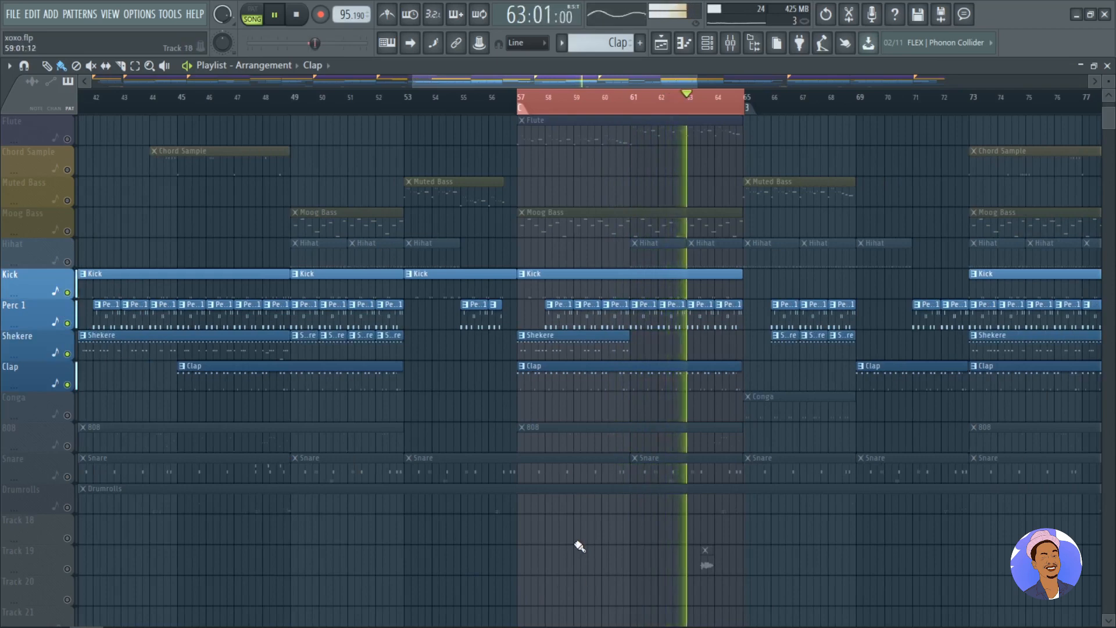
scroll(584, 546, "up", 1)
scroll(584, 546, "up", 1)
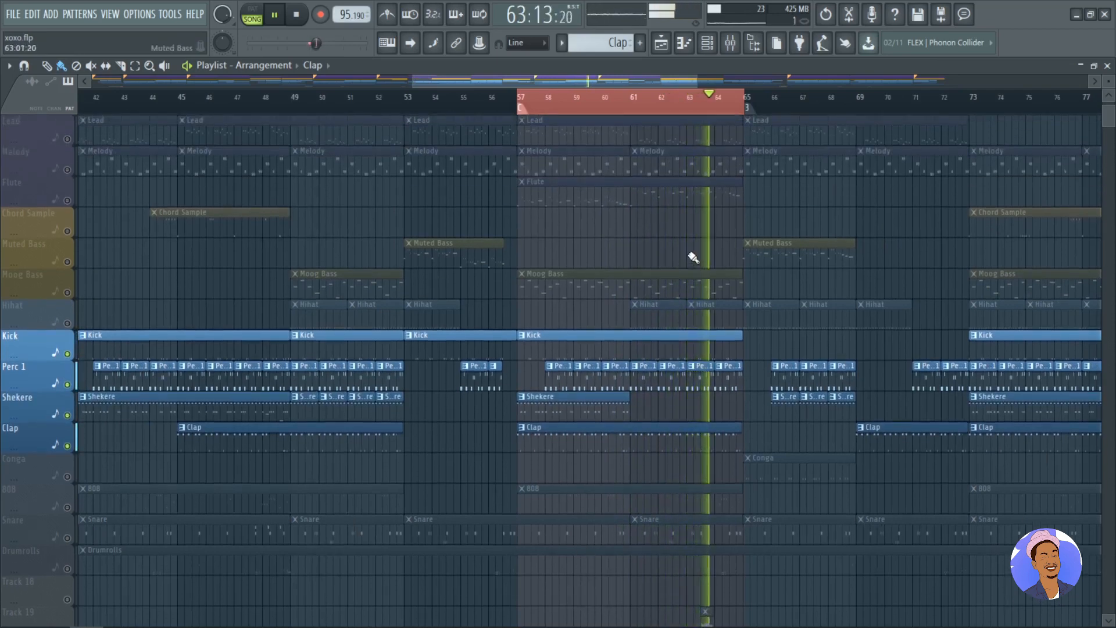
scroll(694, 258, "up", 2)
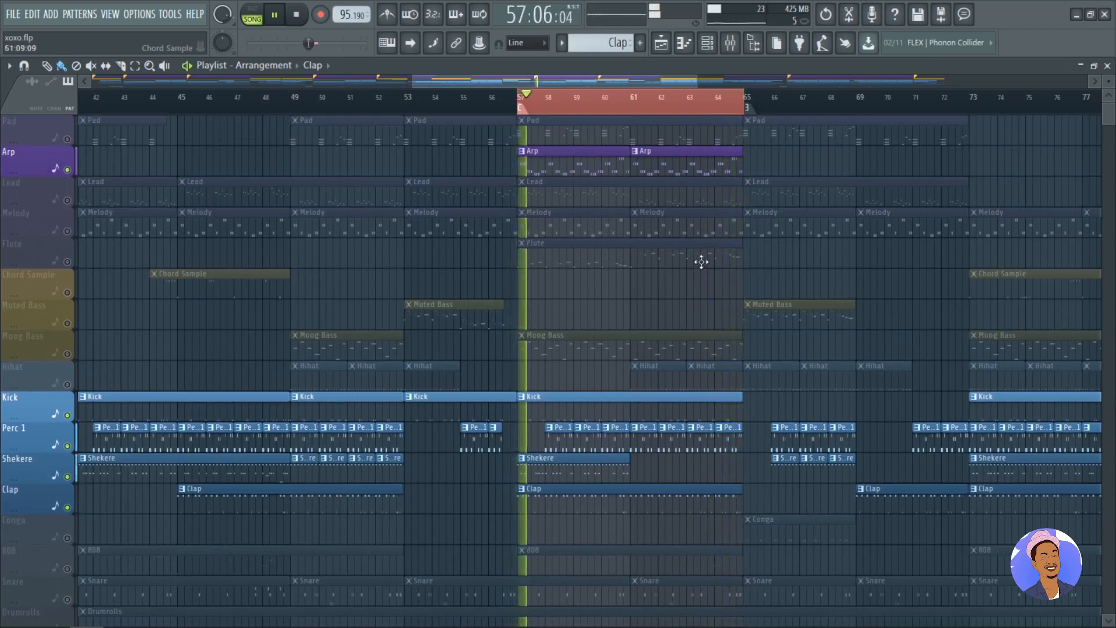
scroll(743, 225, "up", 1)
scroll(743, 225, "up", 3)
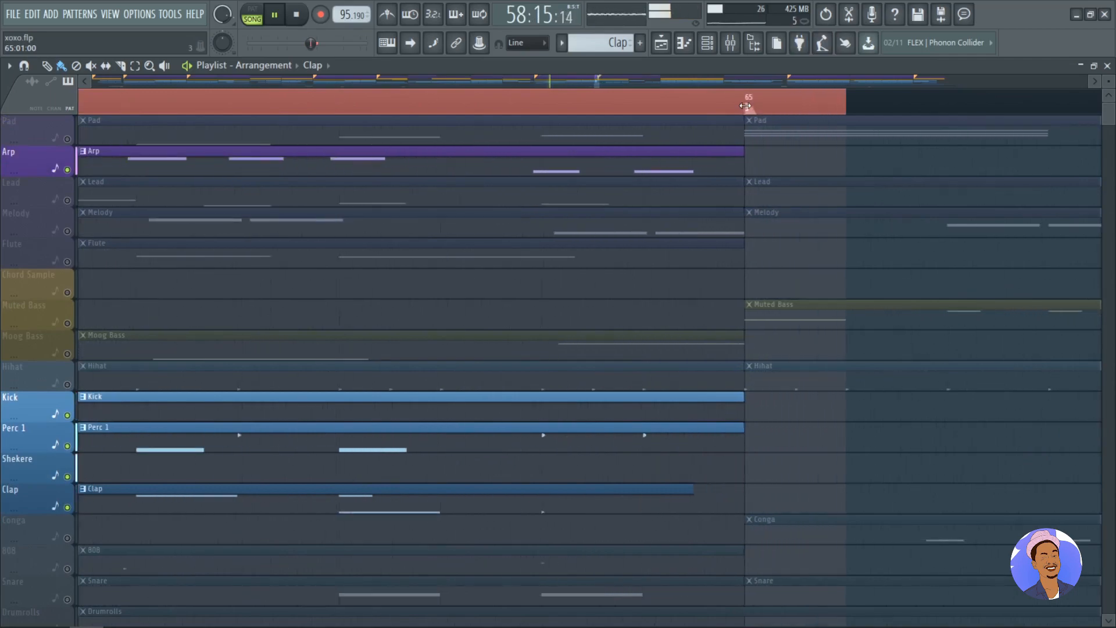
scroll(746, 109, "down", 4)
scroll(590, 112, "up", 5)
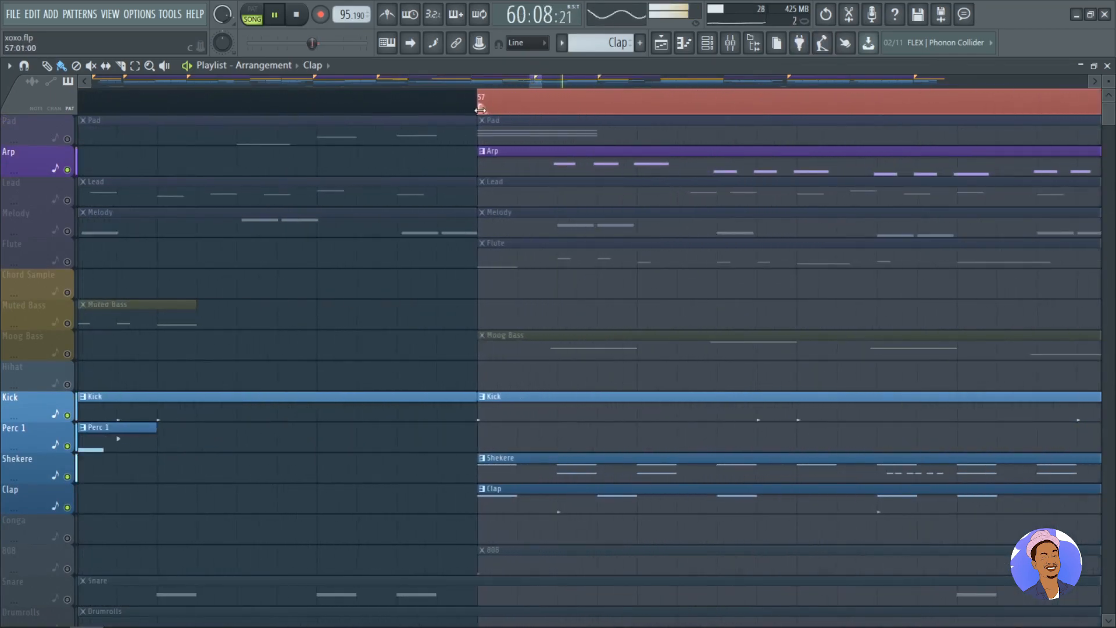
double_click(481, 111)
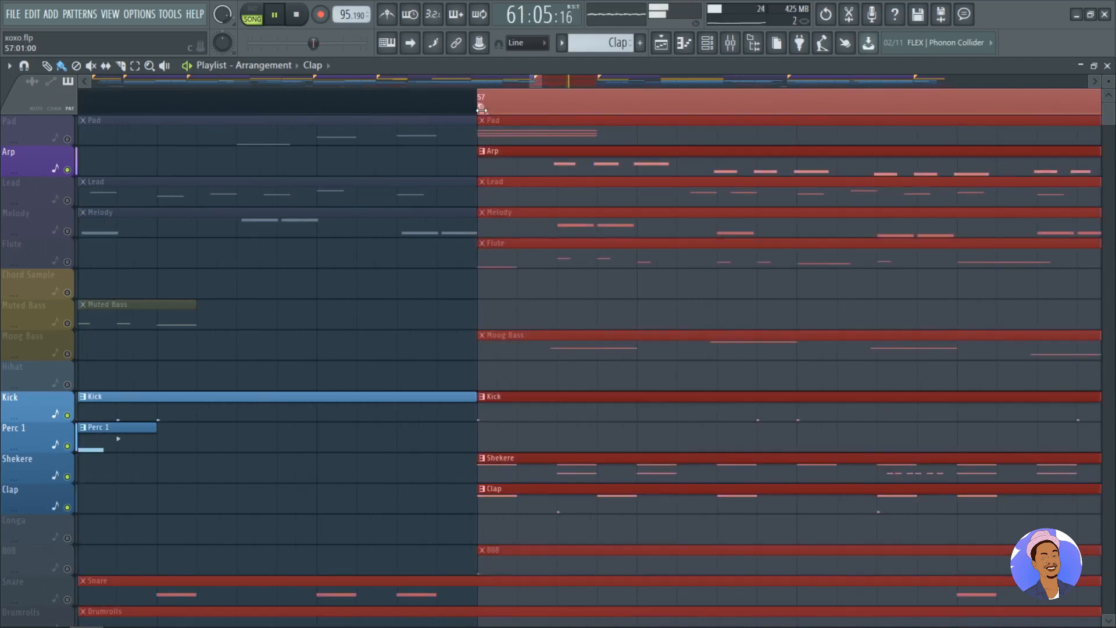
scroll(392, 317, "down", 5)
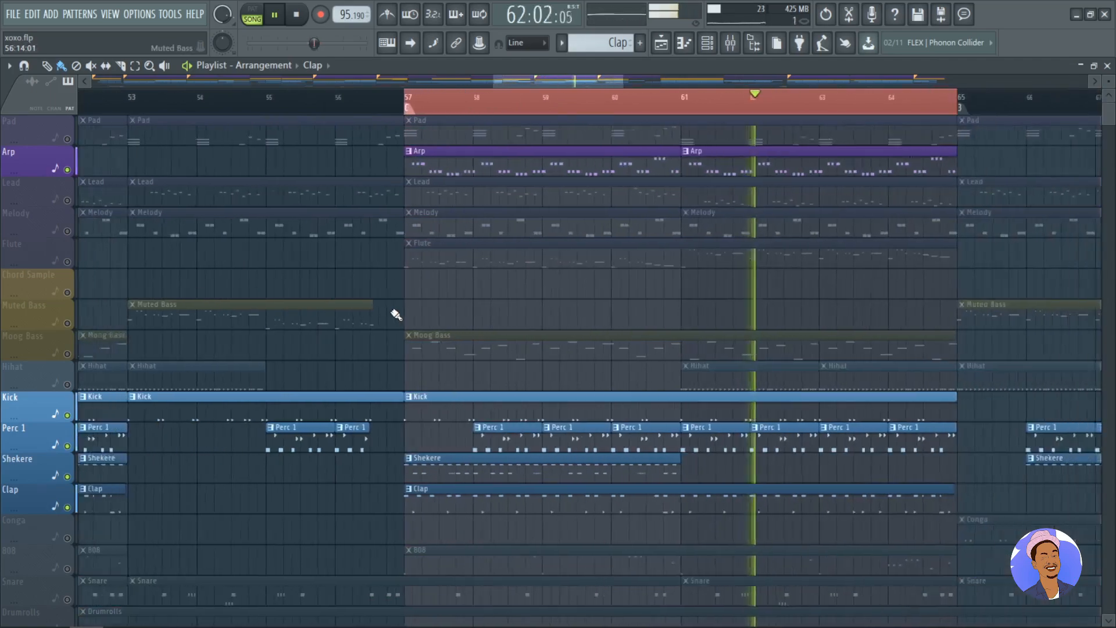
Unmute the 808 and Snare tracks while the bars 57 to 65 loop plays.
scroll(663, 106, "up", 5)
scroll(663, 106, "down", 6)
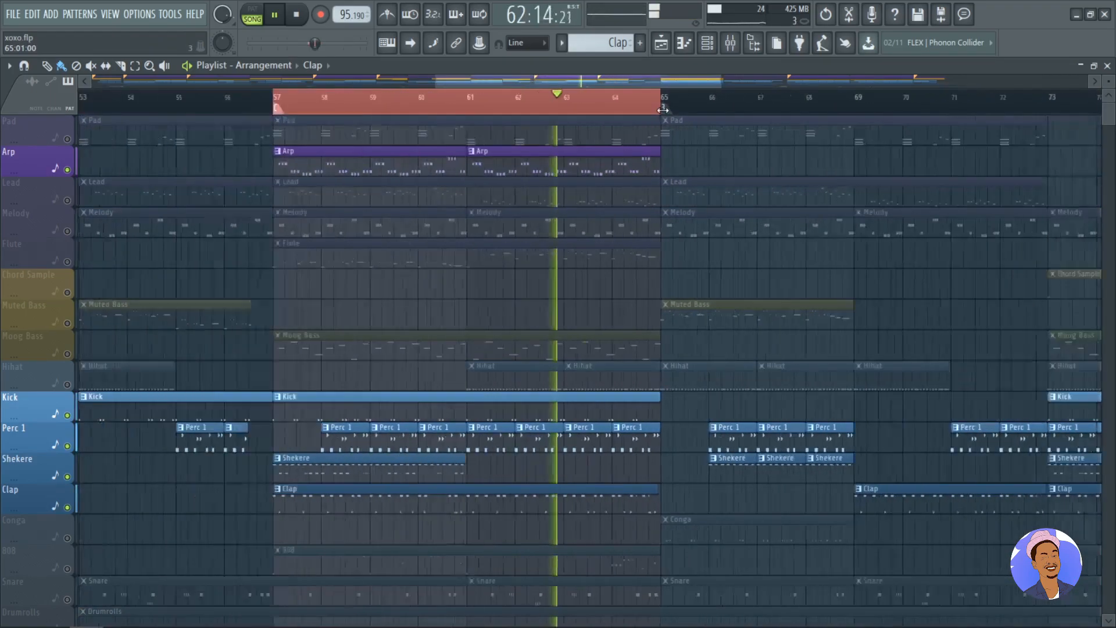
scroll(500, 317, "down", 2)
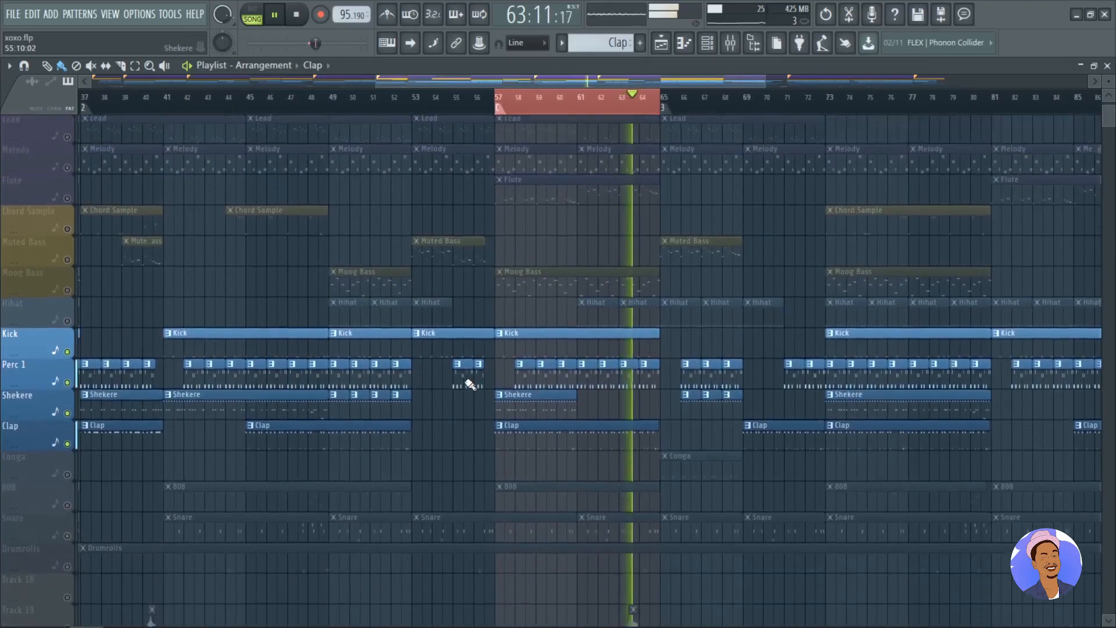
left_click(67, 508)
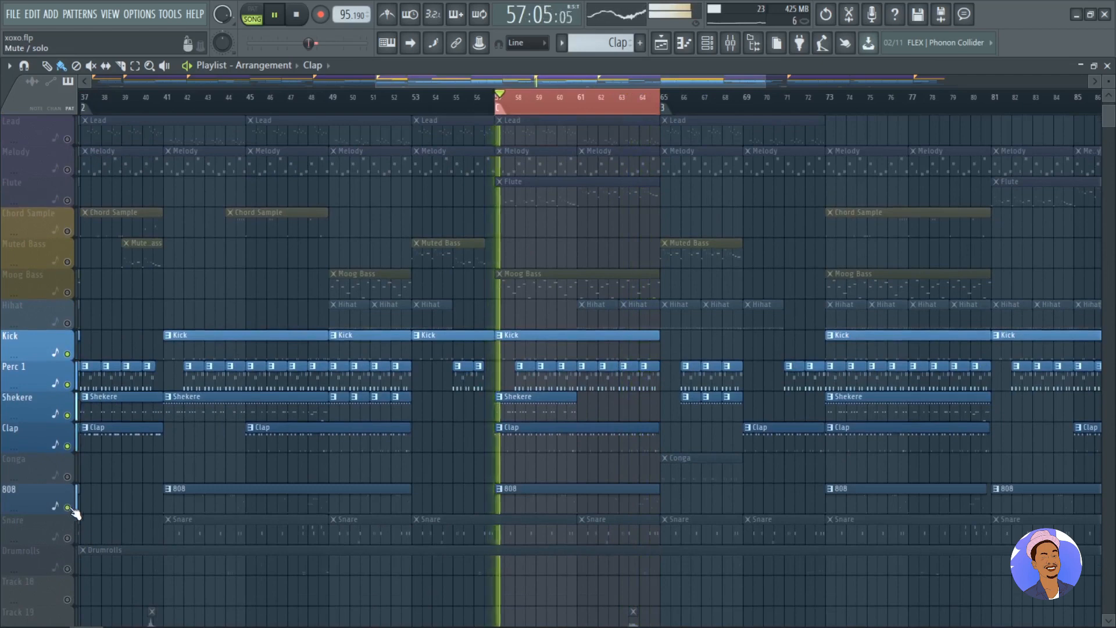
left_click(68, 539)
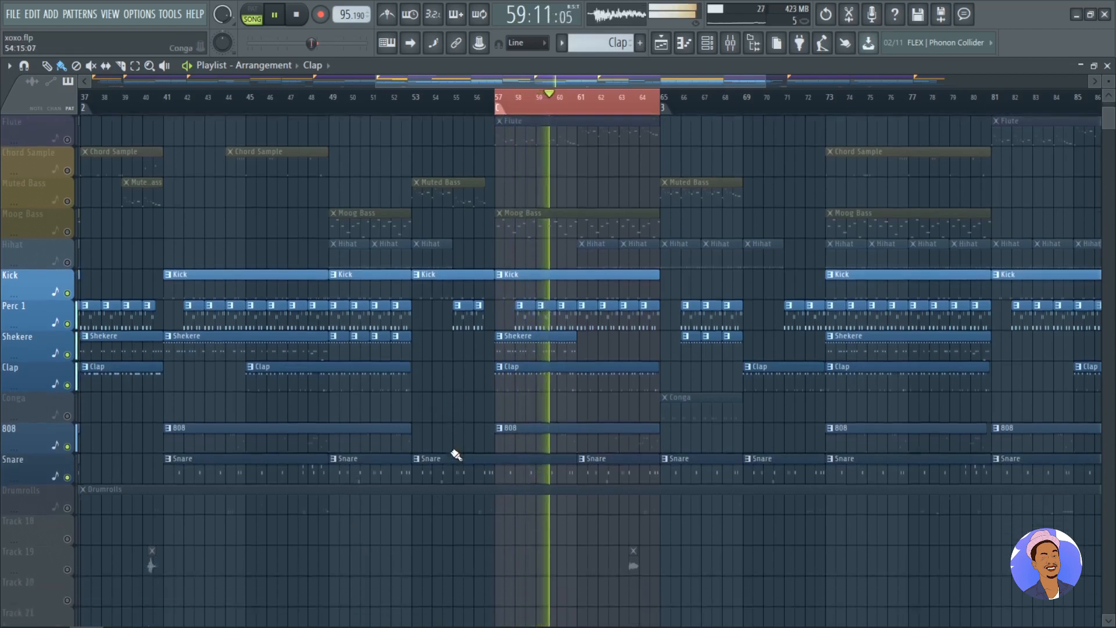
Unmute the Drumrolls track and the audio clips on Track 18 and Track 19, and show the whole arrangement.
scroll(453, 456, "down", 2)
left_click(67, 507)
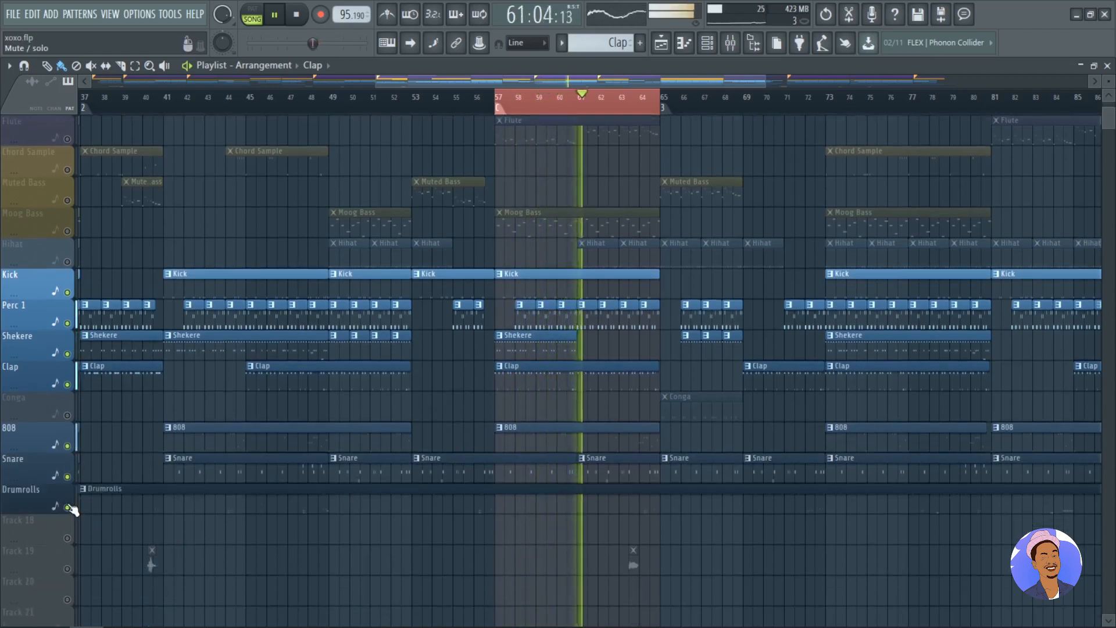
left_click(67, 570)
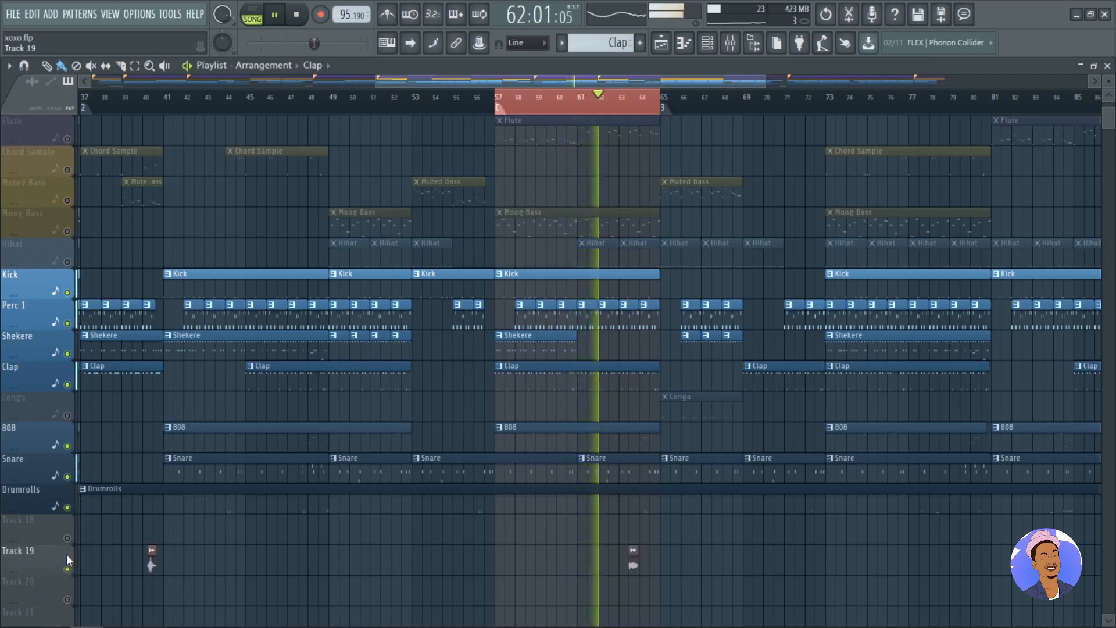
left_click(67, 538)
right_click(120, 535, "ctrl")
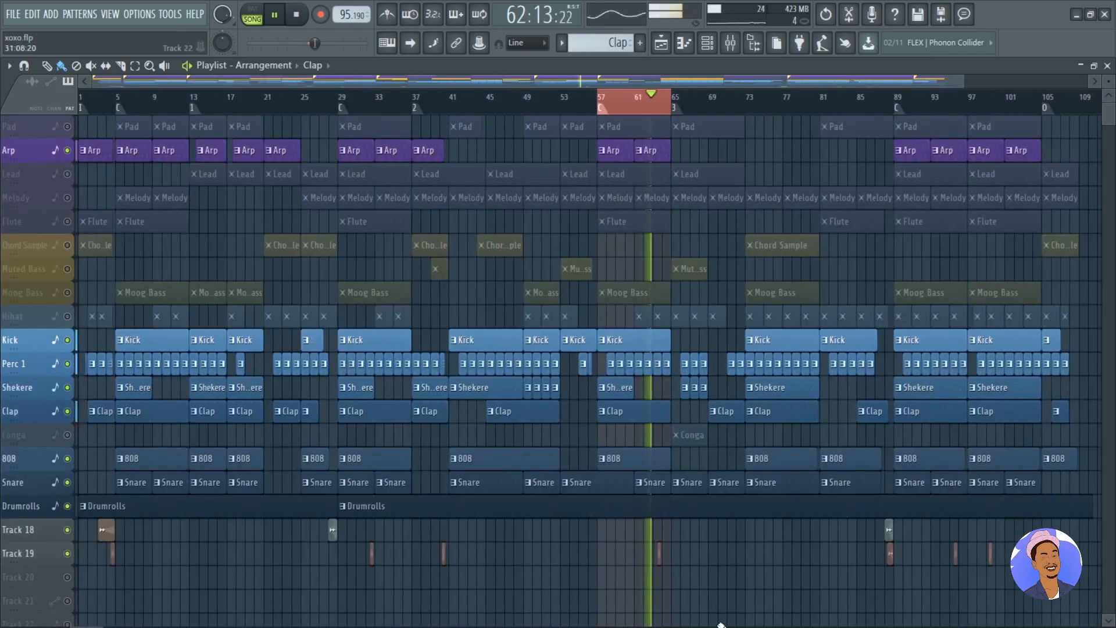
Unmute the Moog Bass, Hihat and Pad tracks to hear them with the drums in the loop.
scroll(843, 566, "up", 3)
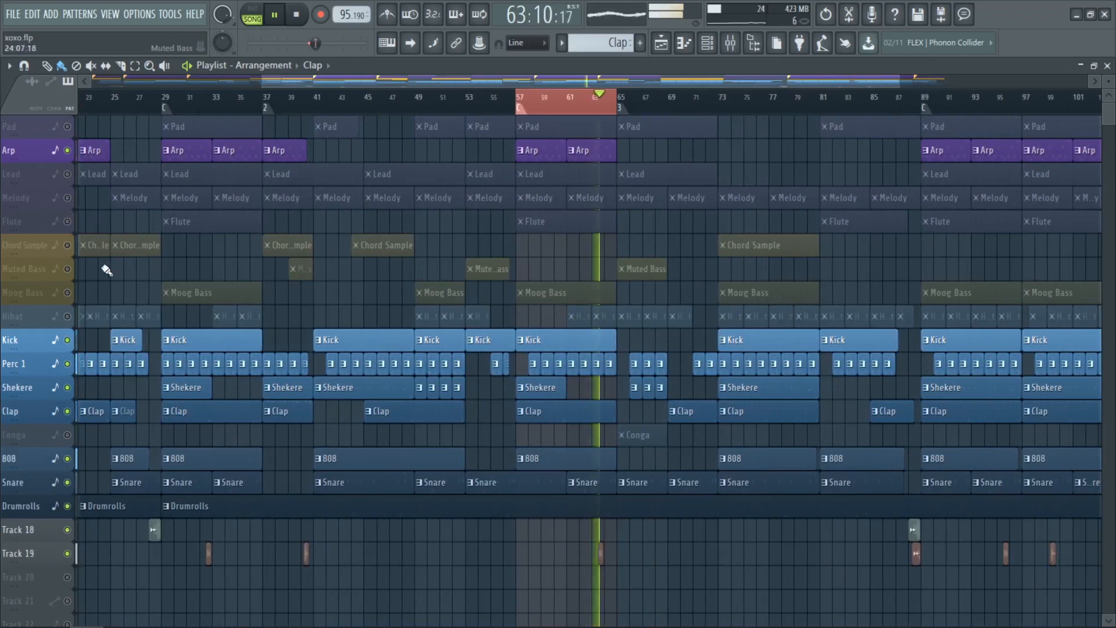
left_click(68, 292)
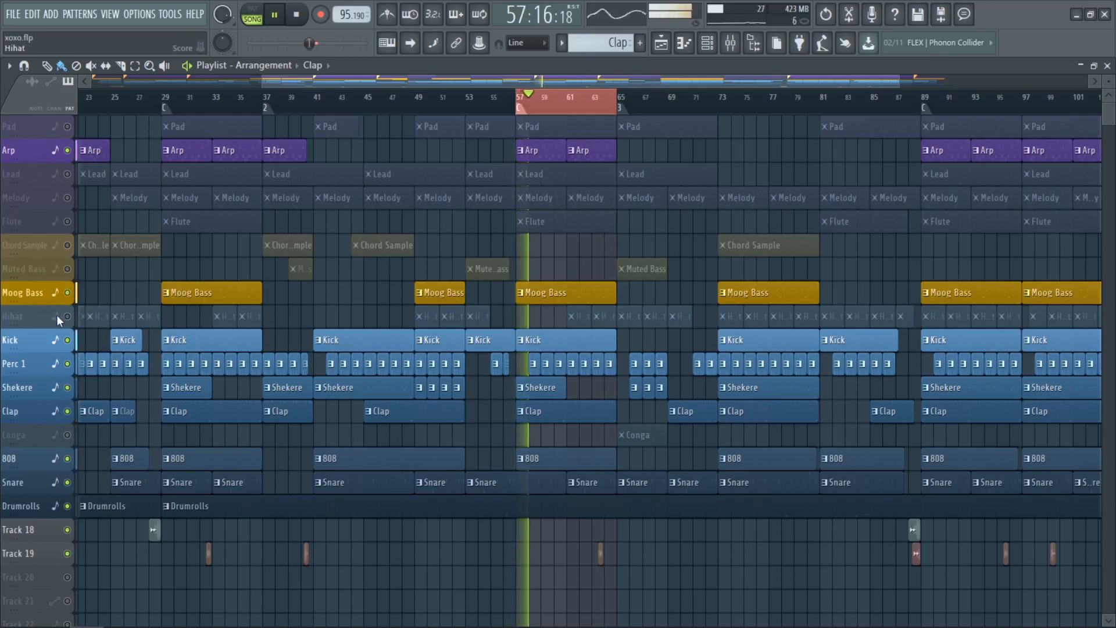
left_click(67, 316)
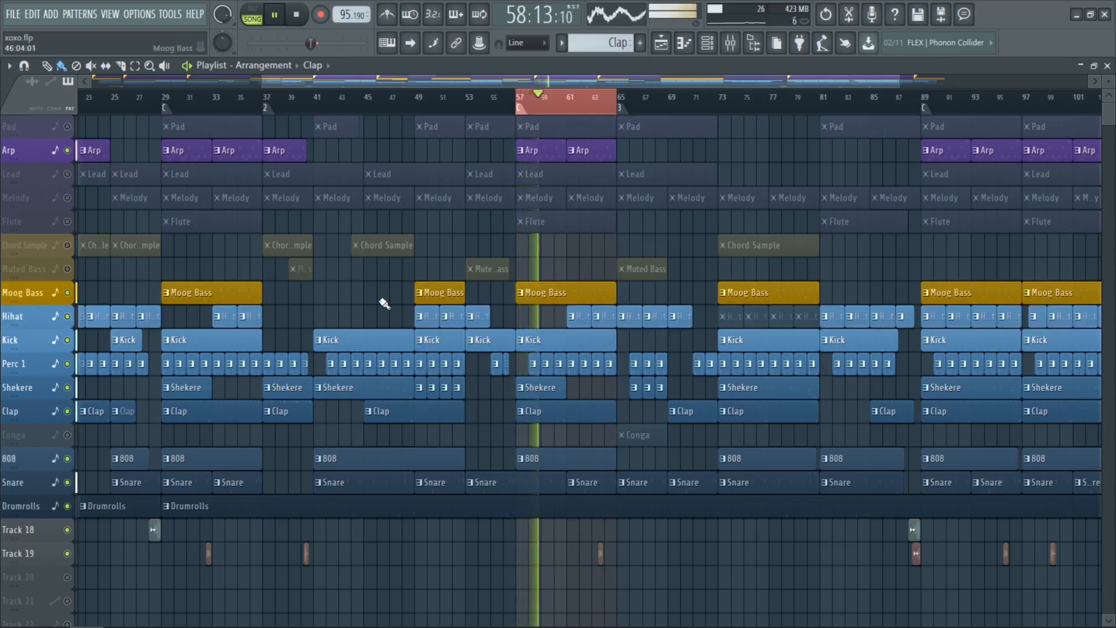
scroll(655, 397, "up", 3)
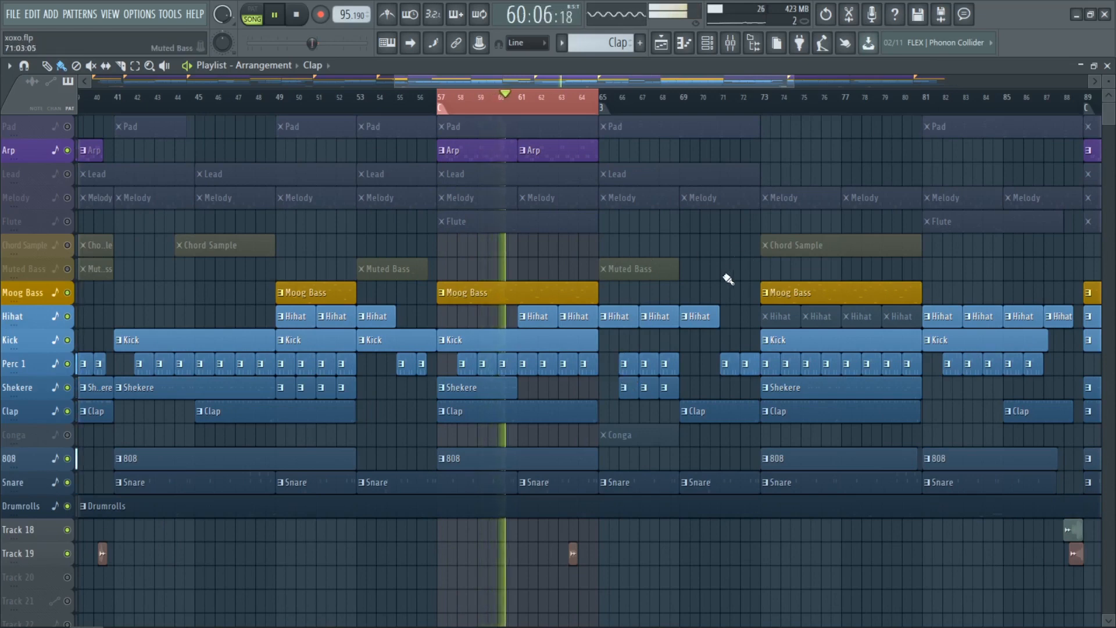
left_click(68, 126)
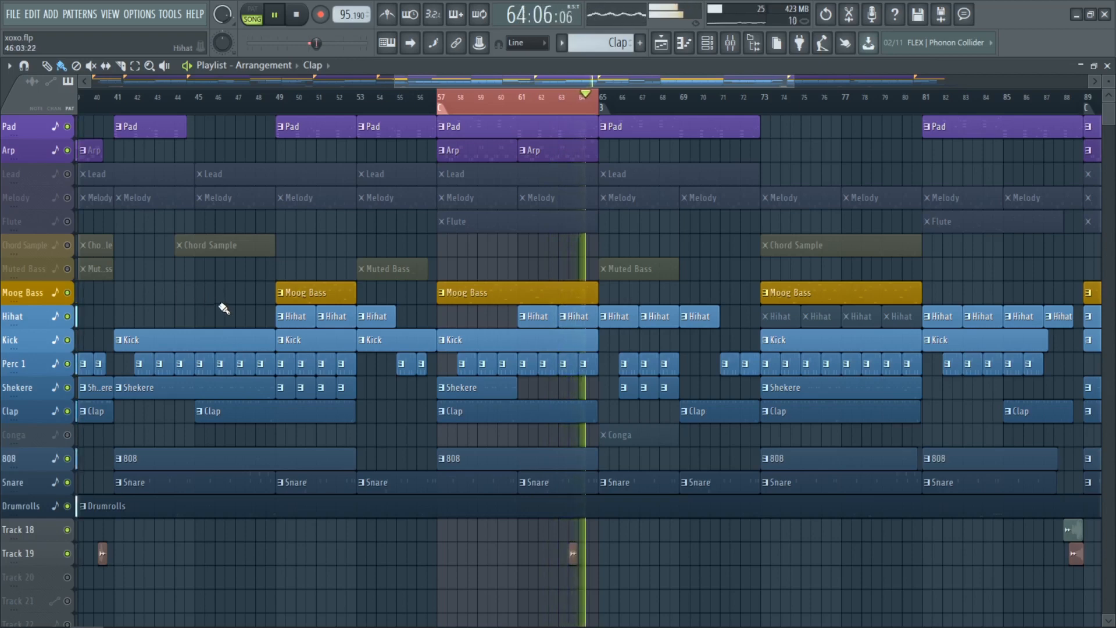
Inspect the effect slots on the mixer's Master track with playback stopped, and restart the loop with the mixer closed.
key("space")
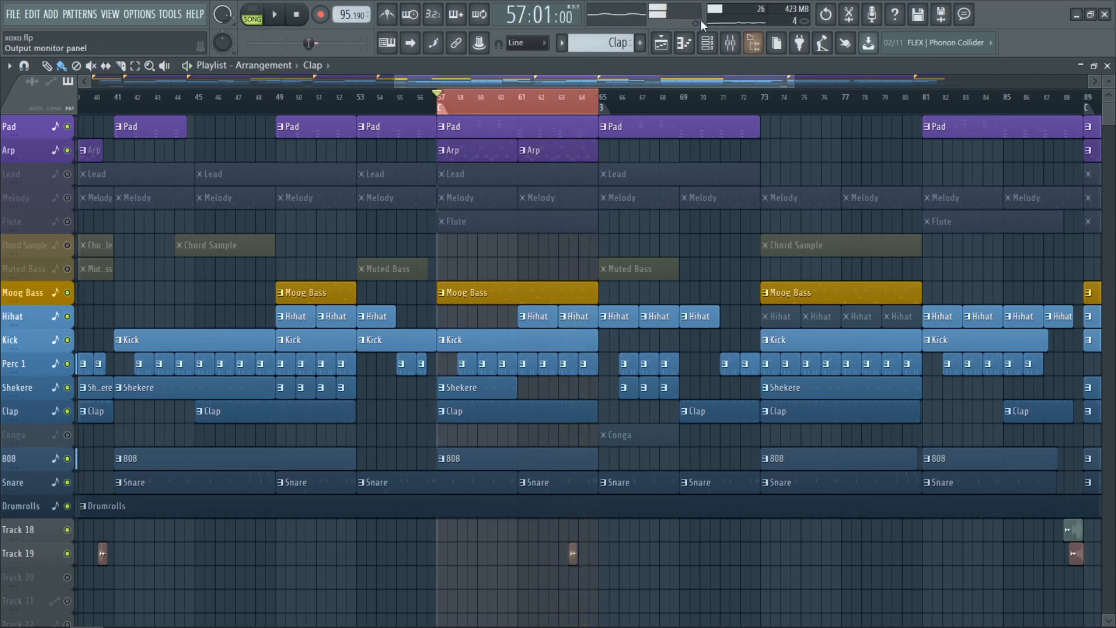
left_click(732, 47)
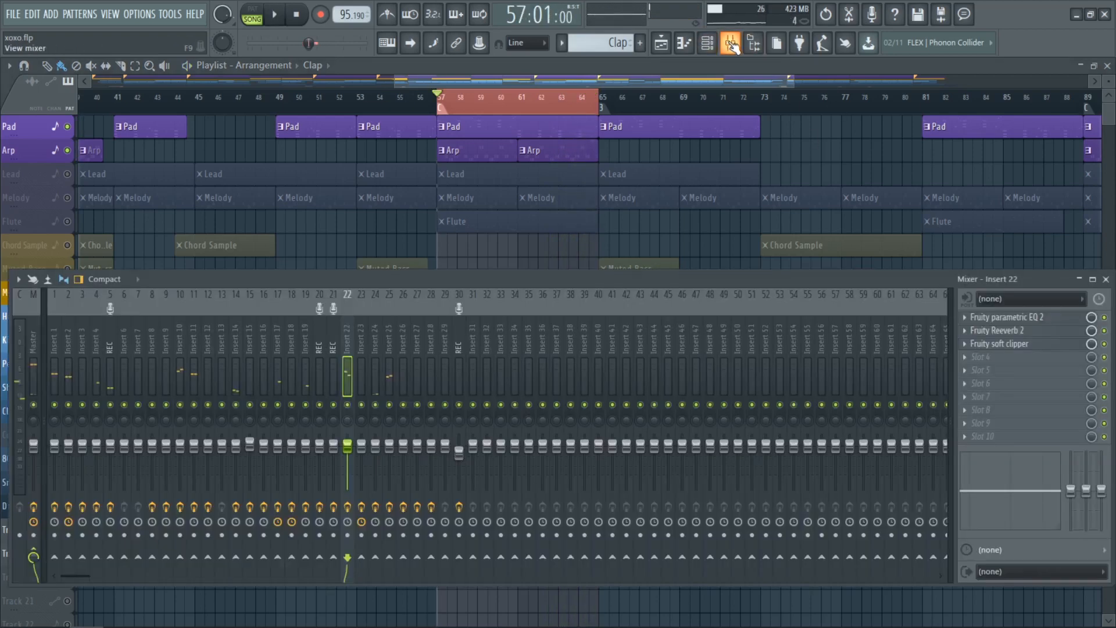
left_click(35, 377)
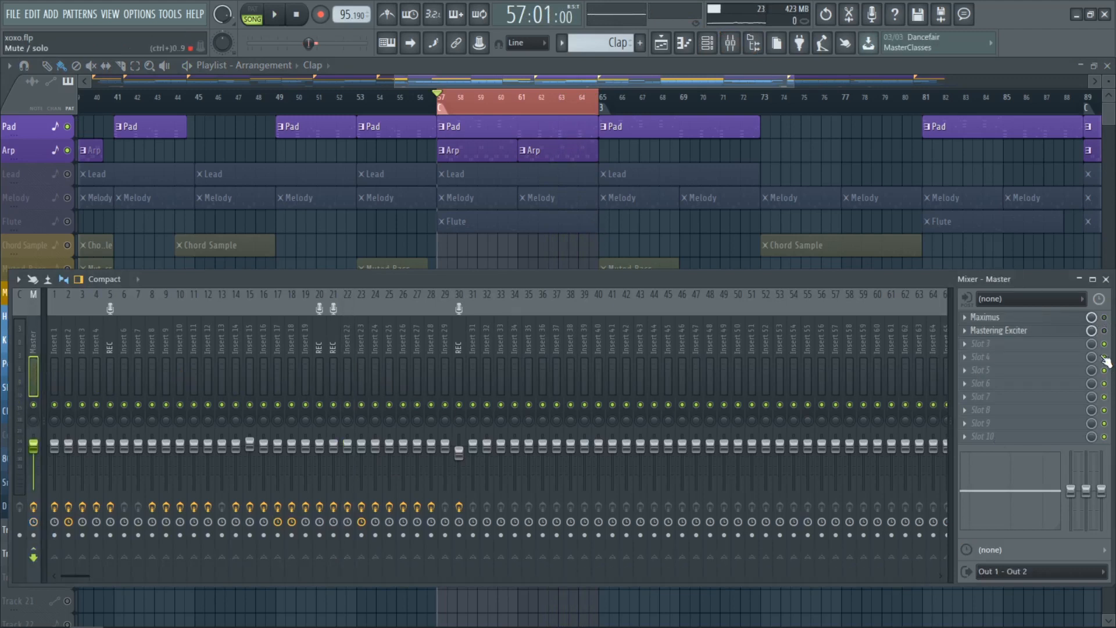
key("F9")
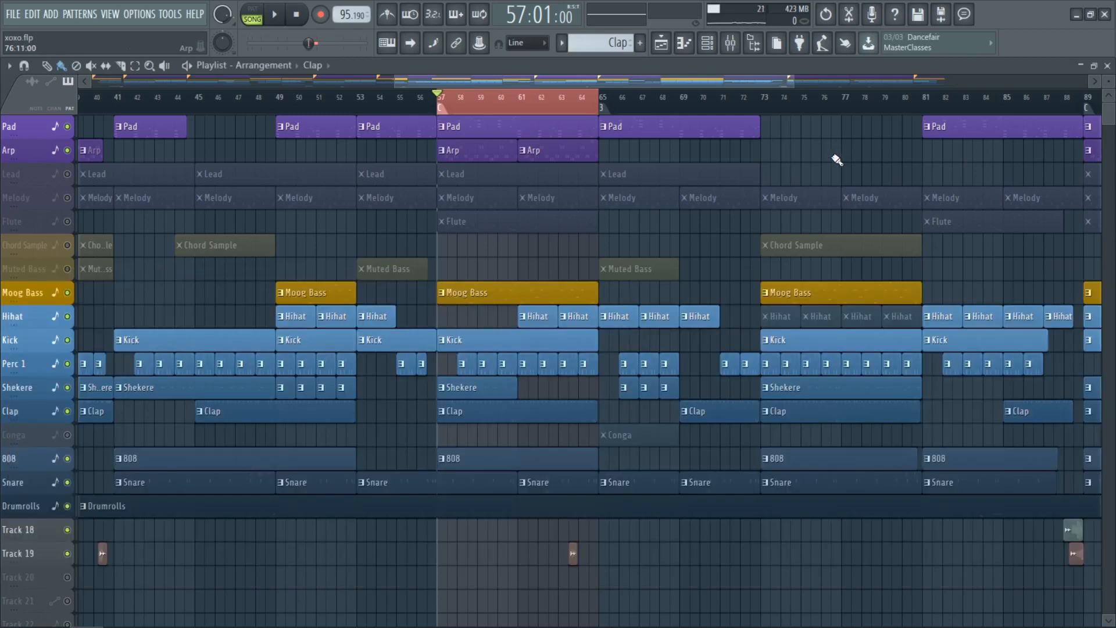
key("space")
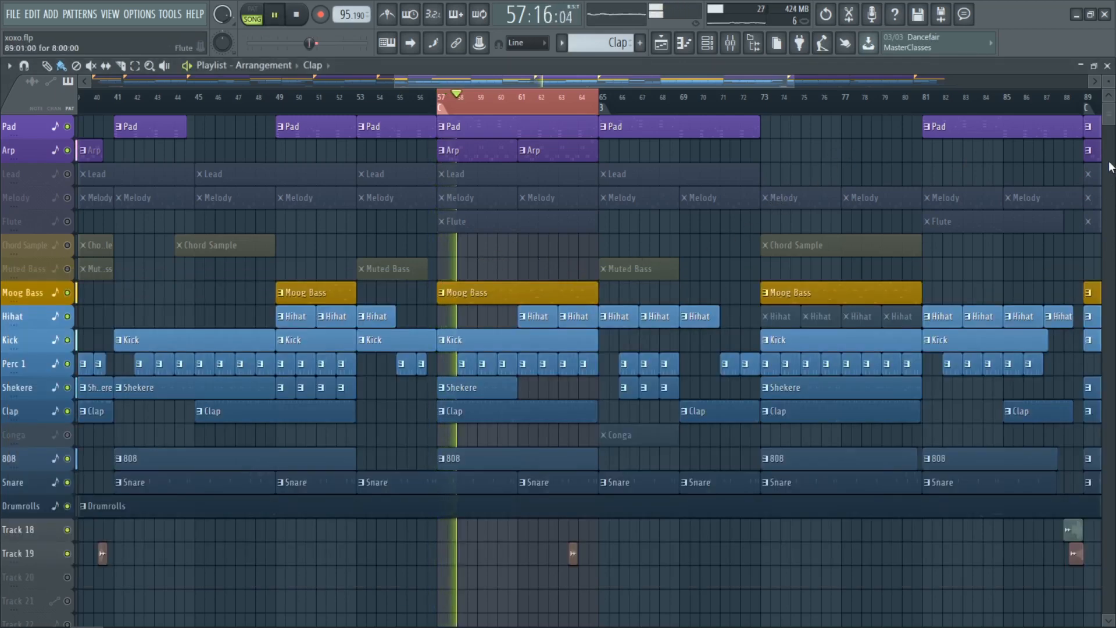
Enlarge the playlist tracks to show their note contents, and unmute the Lead track.
left_click_drag(1108, 82, 1109, 73)
scroll(857, 252, "down", 1)
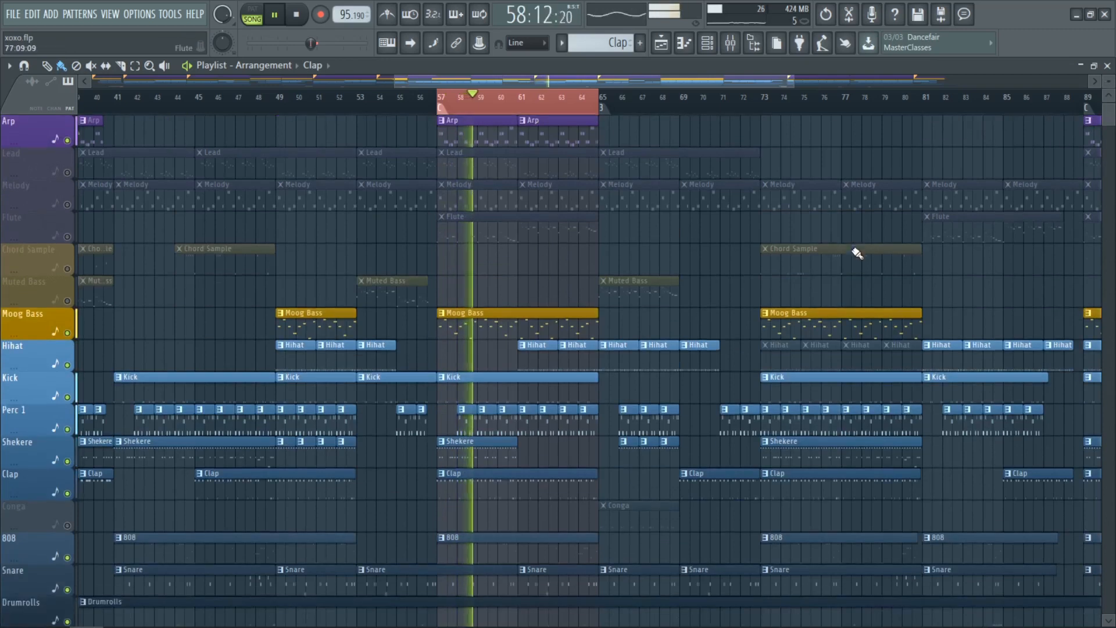
scroll(199, 282, "up", 1)
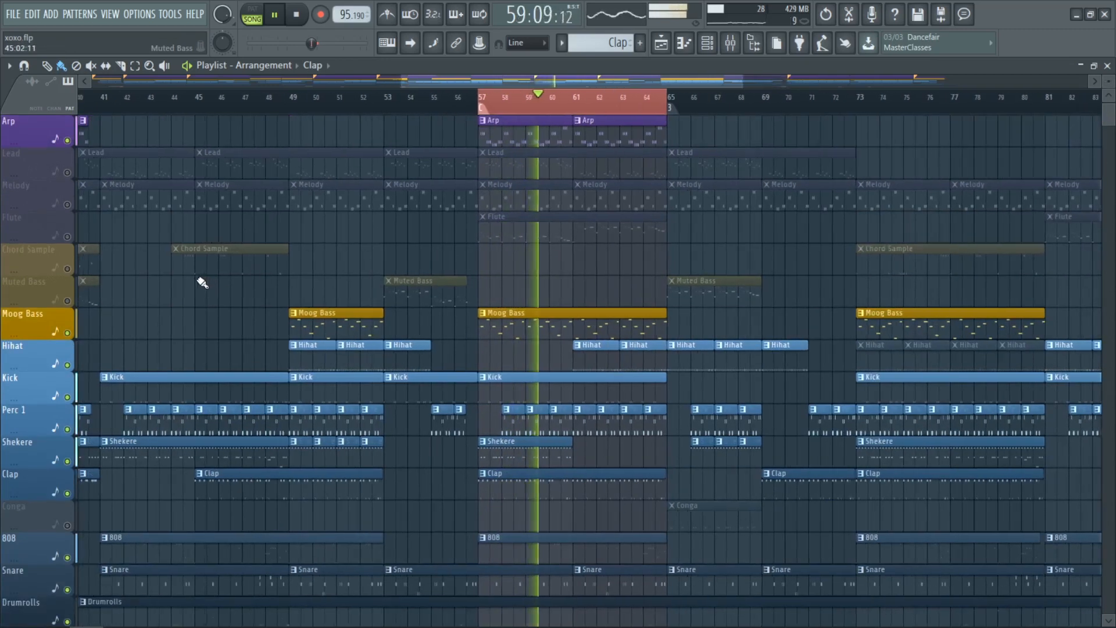
scroll(236, 297, "down", 3)
scroll(236, 298, "up", 3)
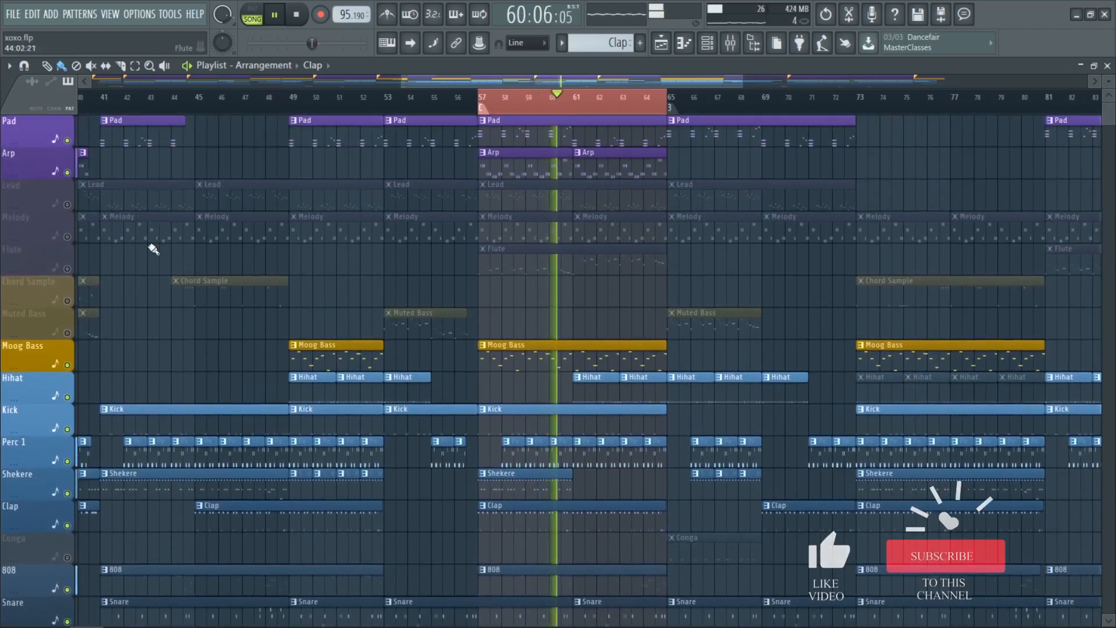
left_click(67, 205)
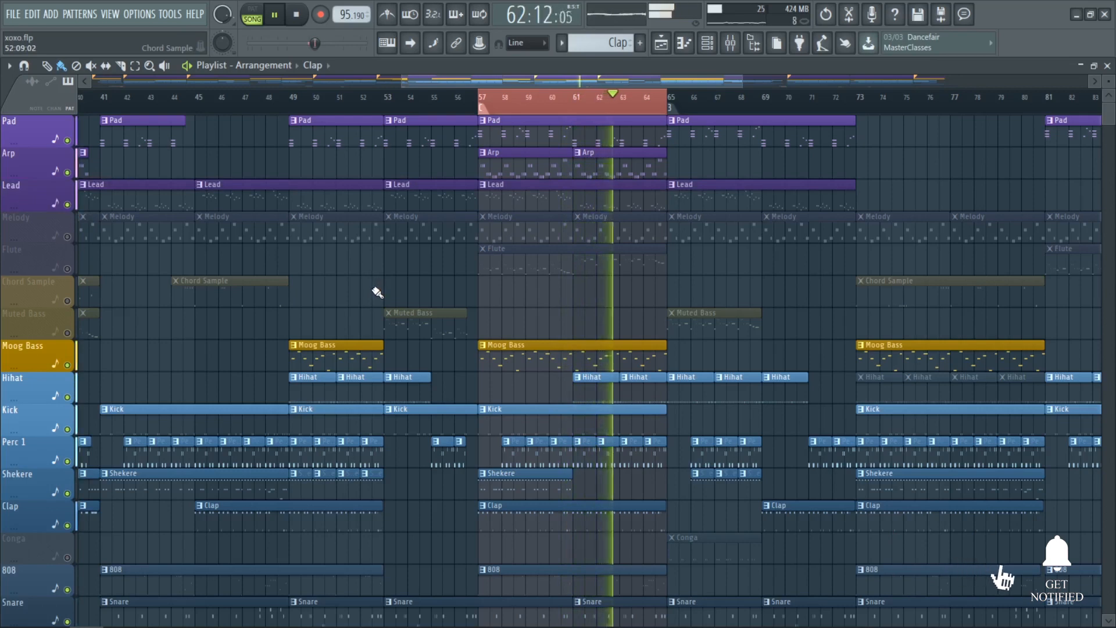
Unmute the Conga and Melody tracks during the loop playback.
scroll(372, 288, "down", 4)
scroll(365, 283, "down", 4)
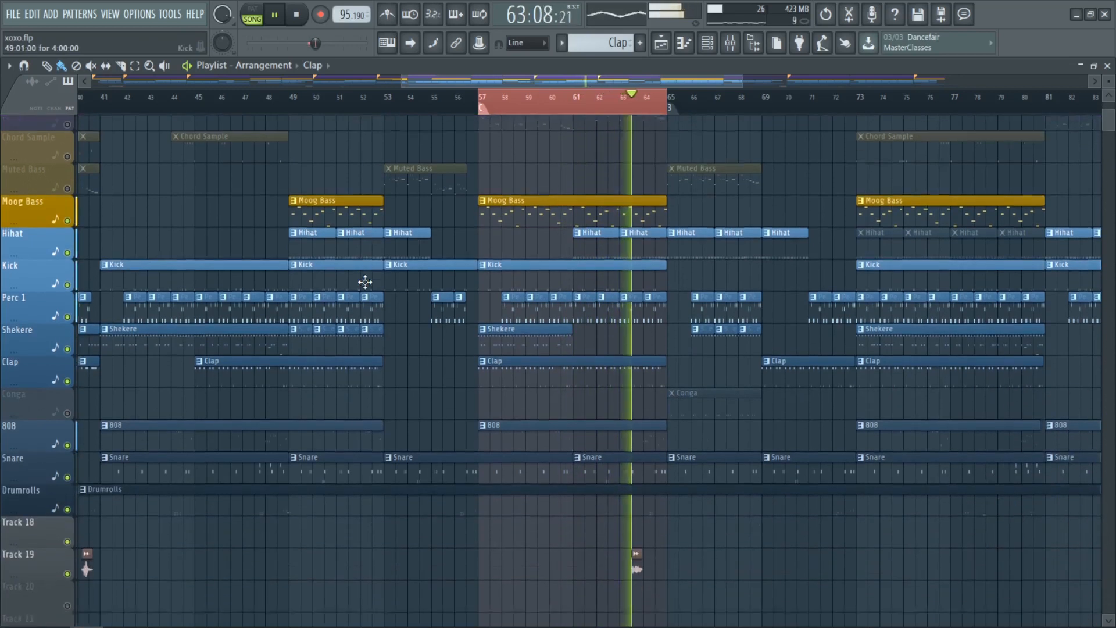
scroll(366, 283, "up", 2)
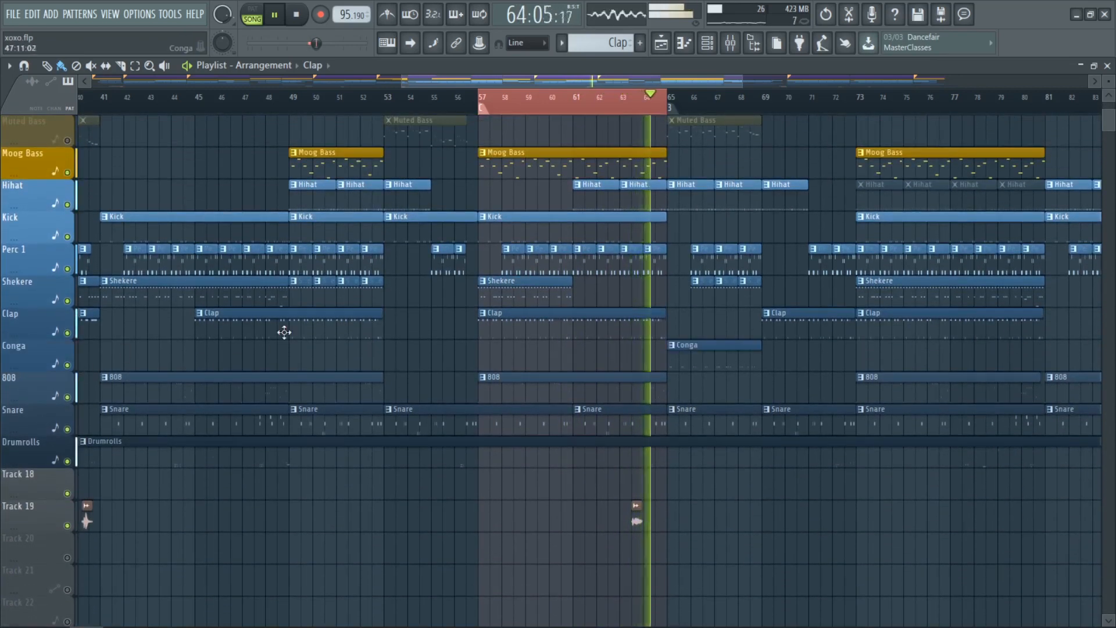
scroll(284, 329, "up", 6)
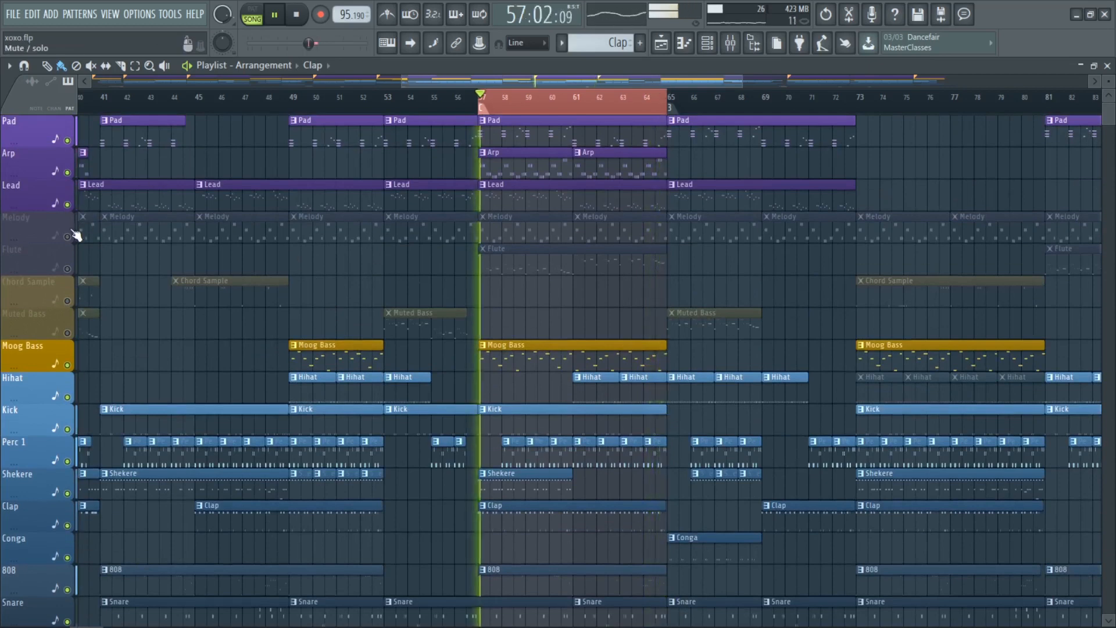
left_click(69, 236)
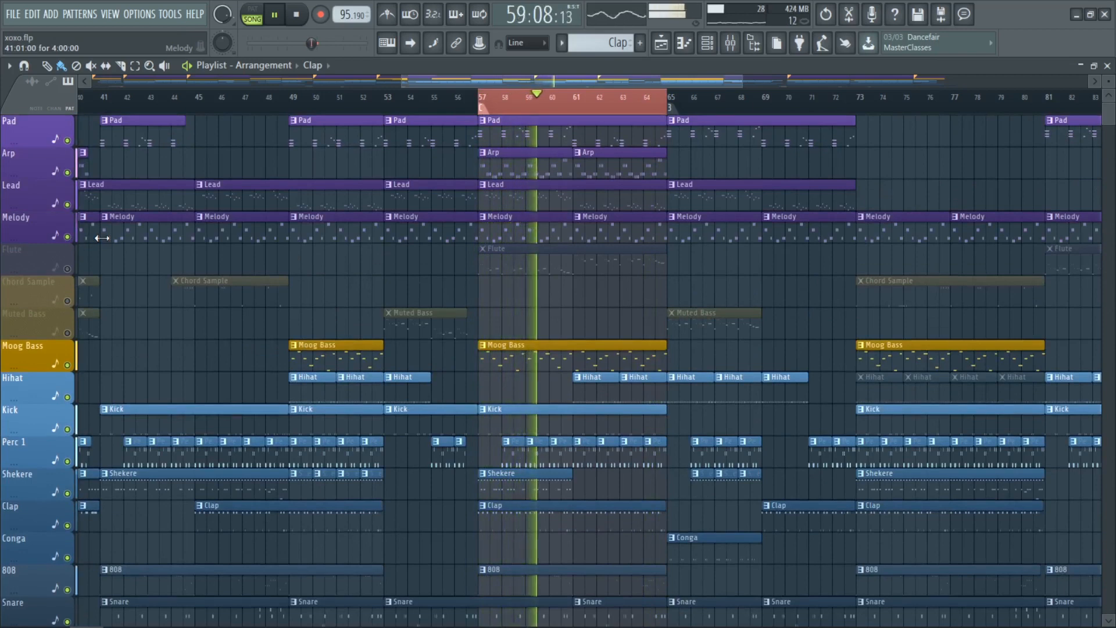
Unmute the remaining Muted Bass, Chord Sample and Flute tracks.
left_click(67, 333)
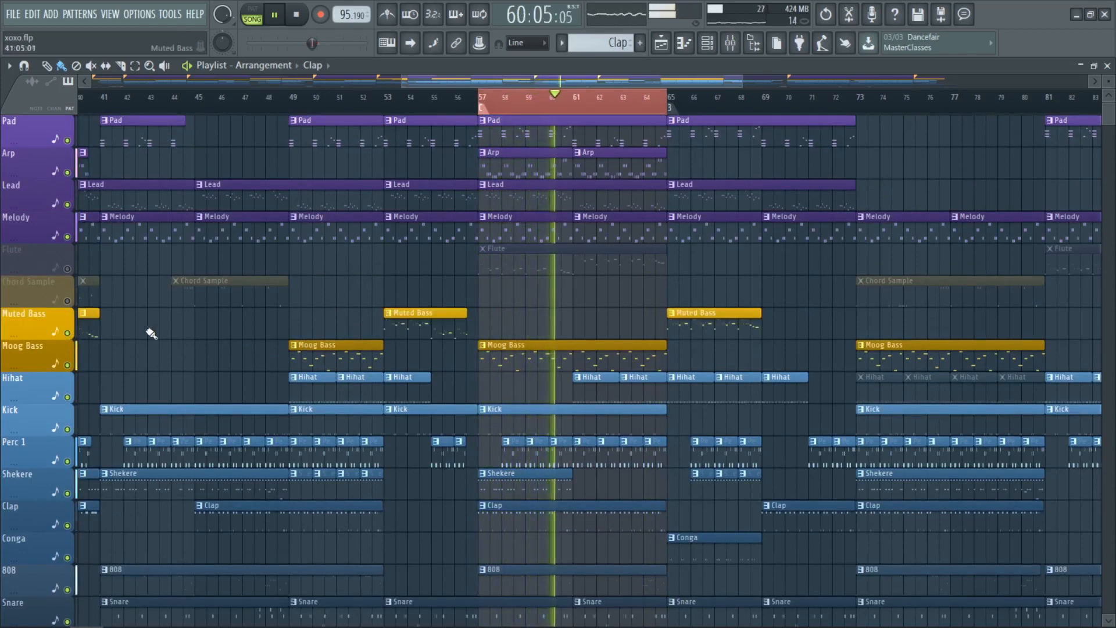
left_click(67, 301)
left_click(67, 269)
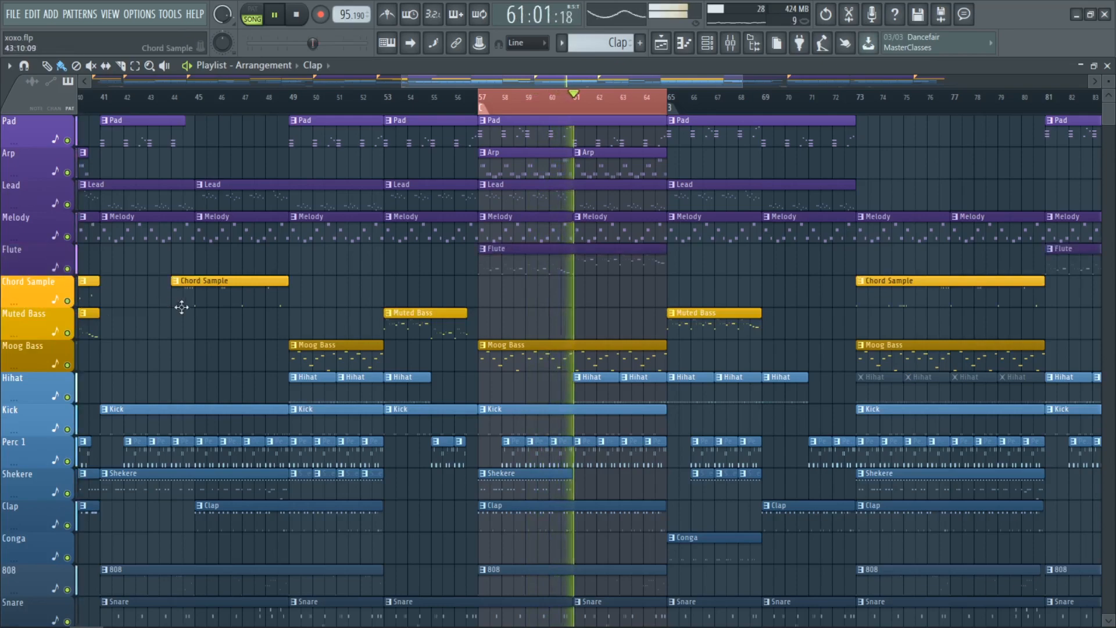
Review the fully unmuted arrangement around bars 57 to 65, and clear the loop selection so the song plays on.
right_click(194, 352, "ctrl")
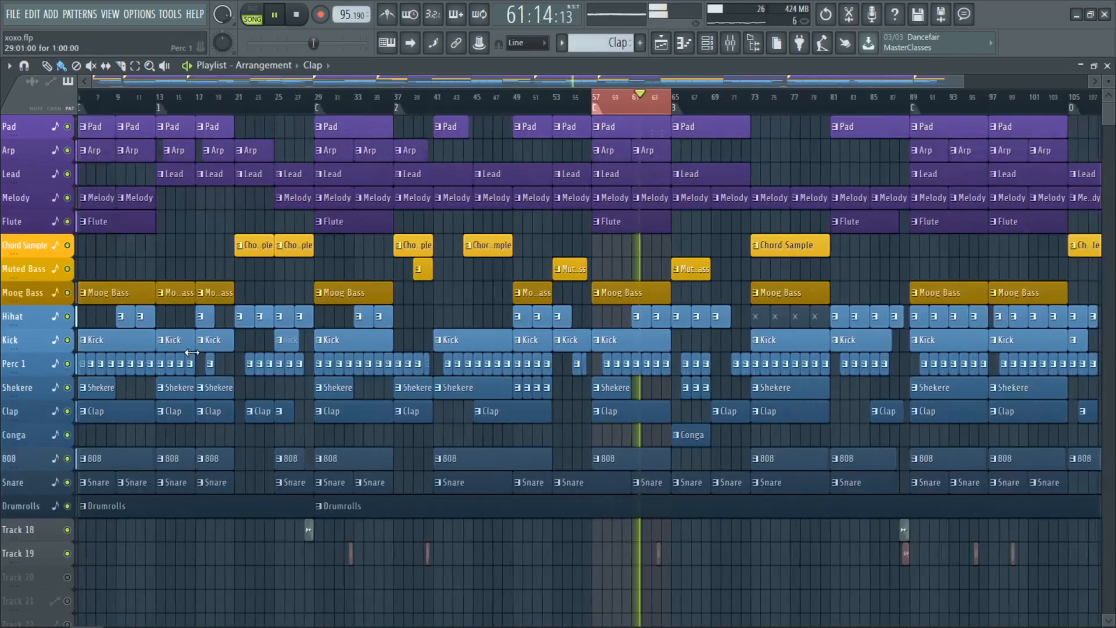
scroll(742, 609, "up", 4)
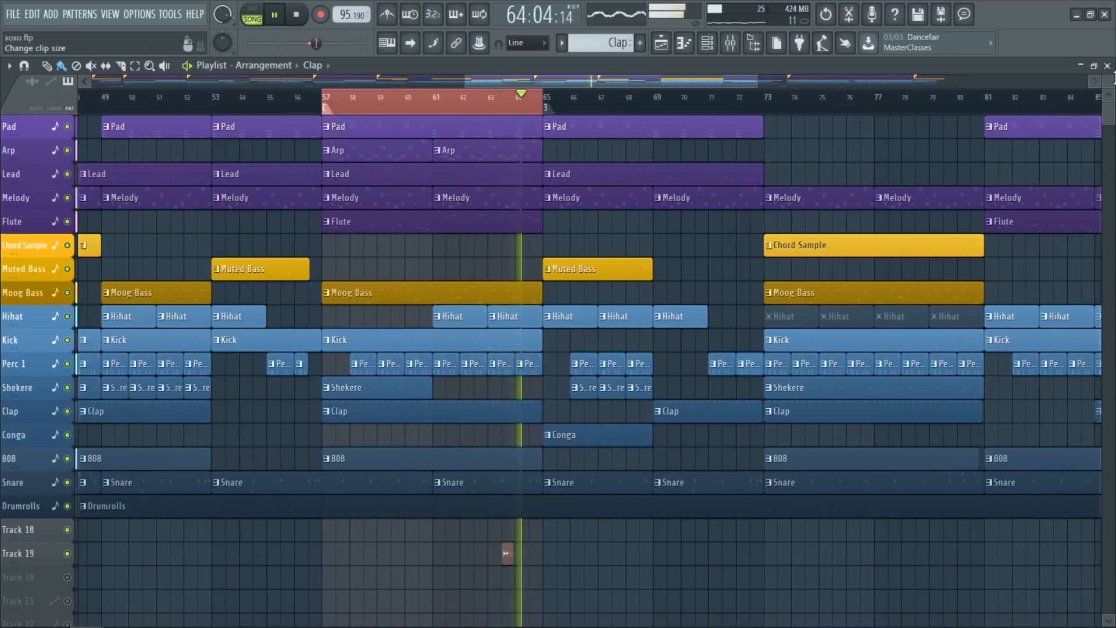
left_click_drag(1111, 77, 756, 284)
scroll(753, 283, "down", 3)
scroll(751, 281, "up", 6)
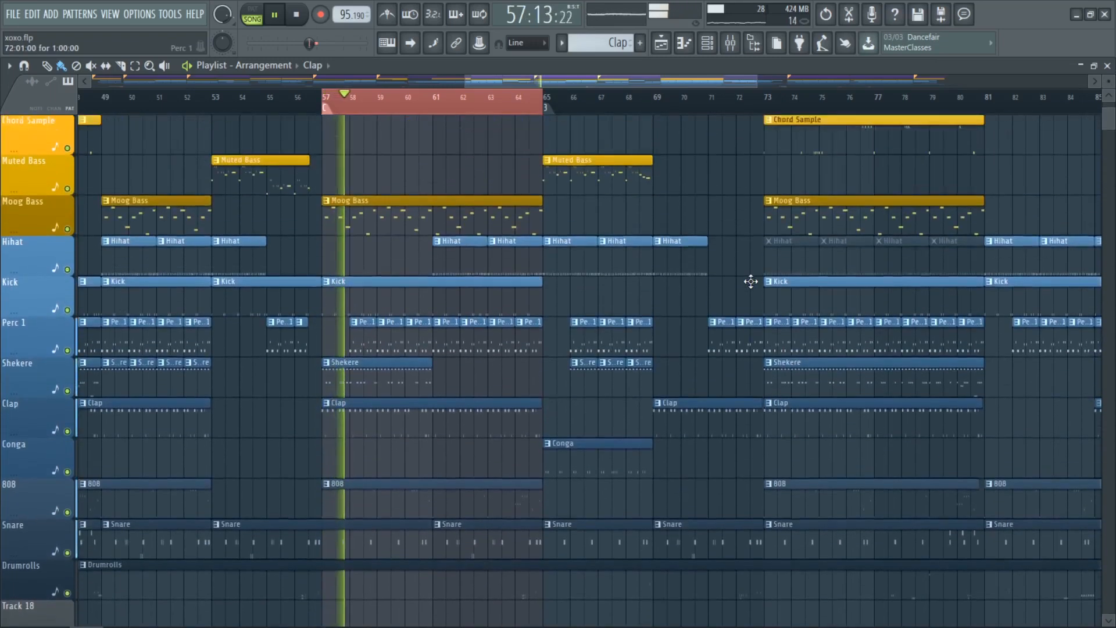
scroll(749, 281, "up", 3)
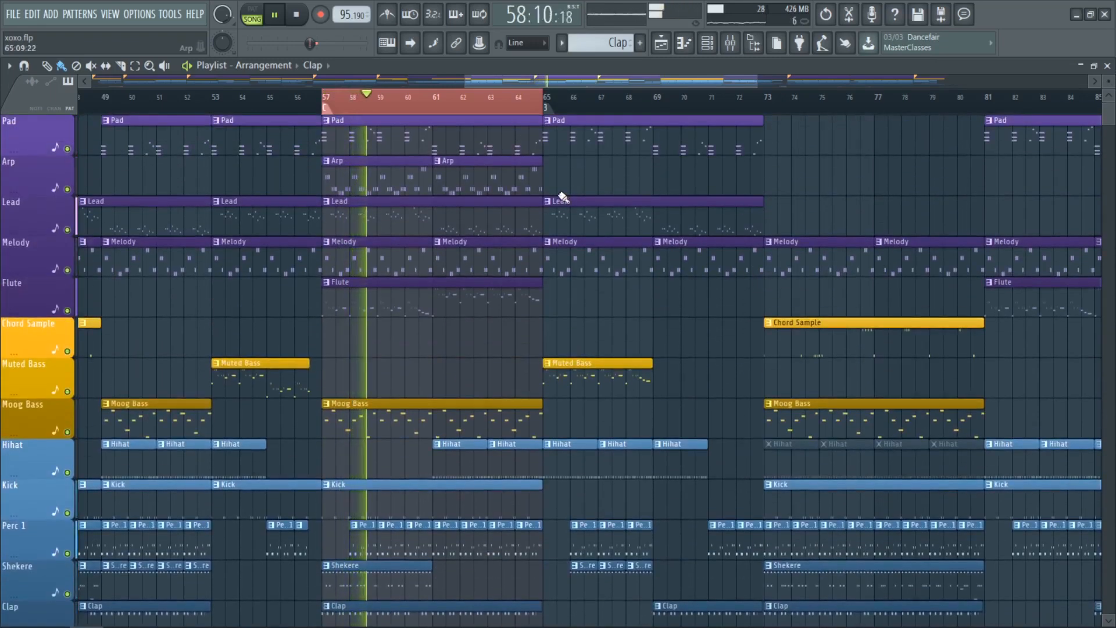
right_click(476, 109)
right_click(459, 354, "ctrl")
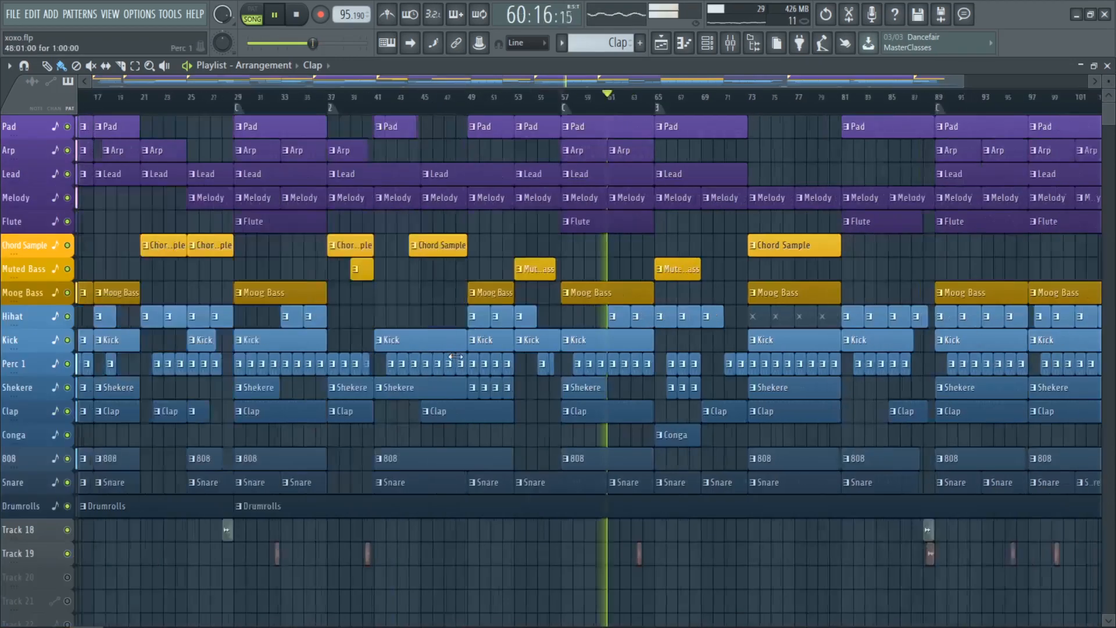
Delete the four muted Hihat clips between bars 73 and 81.
scroll(590, 358, "up", 4)
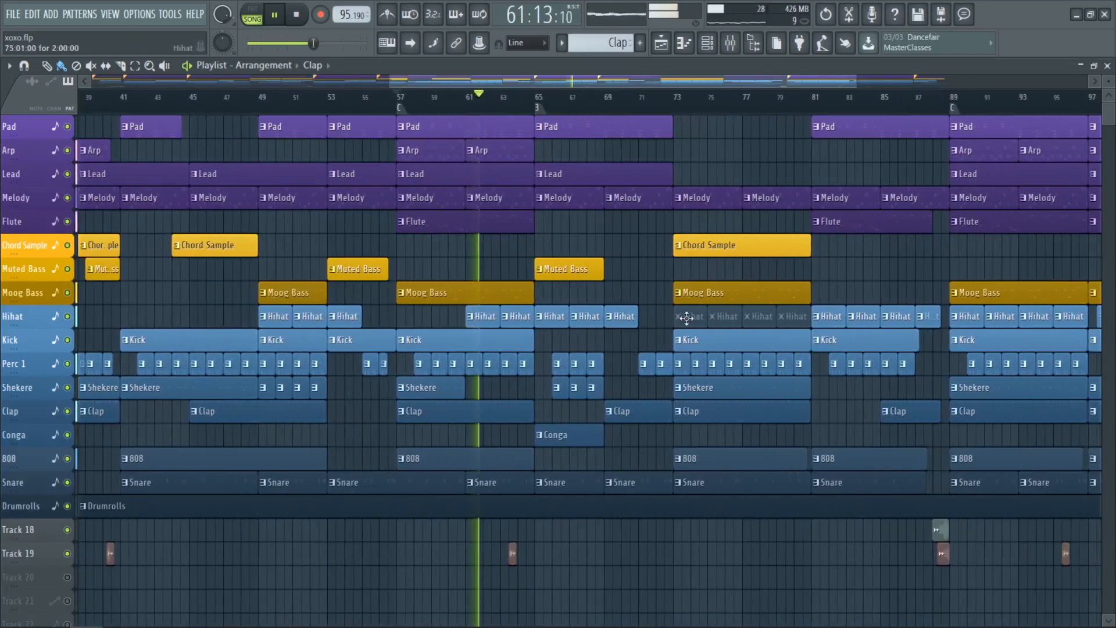
right_click(684, 316)
right_click(721, 316)
right_click(755, 317)
right_click(791, 316)
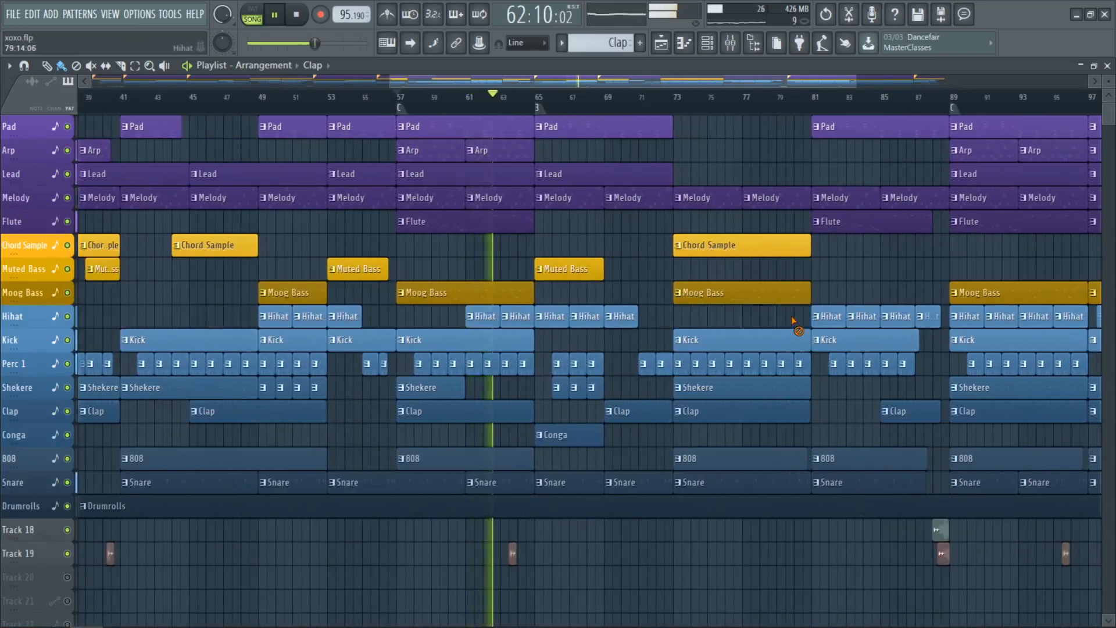
scroll(640, 272, "down", 2)
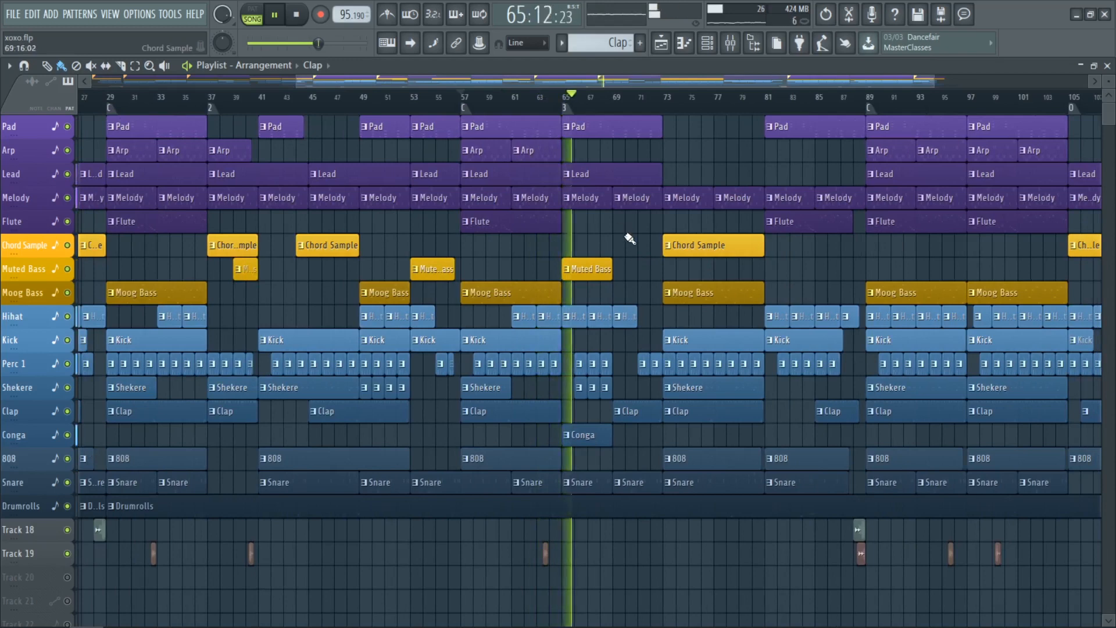
Stop playback, close the playlist, and enable Maximus on the mixer's master track before closing the mixer.
key("space")
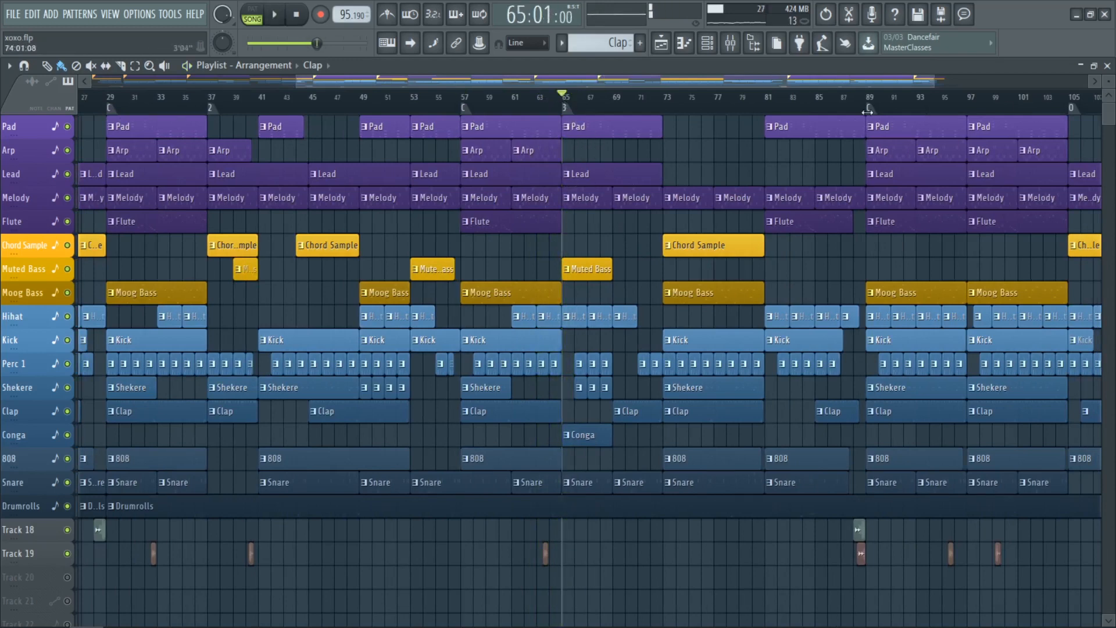
left_click(1107, 66)
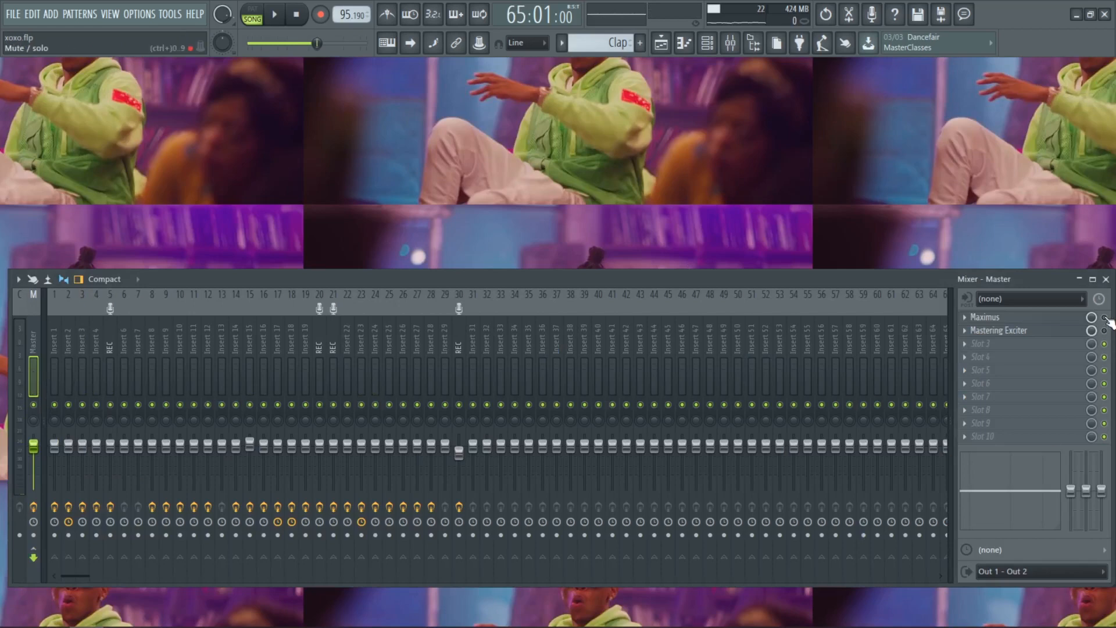
left_click_drag(822, 278, 769, 293)
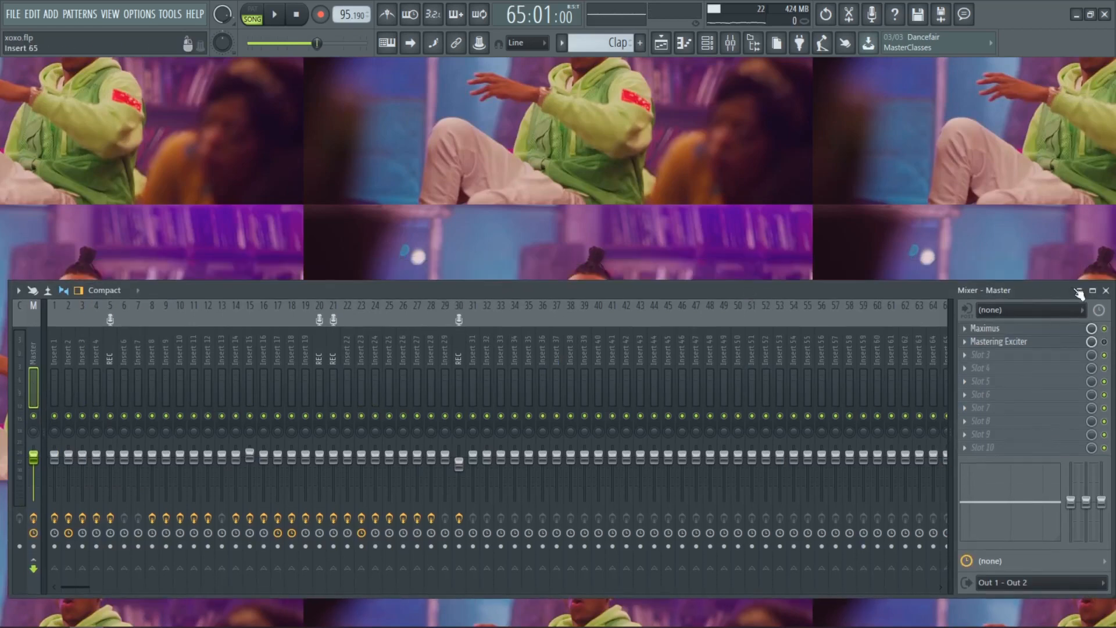
left_click(1107, 290)
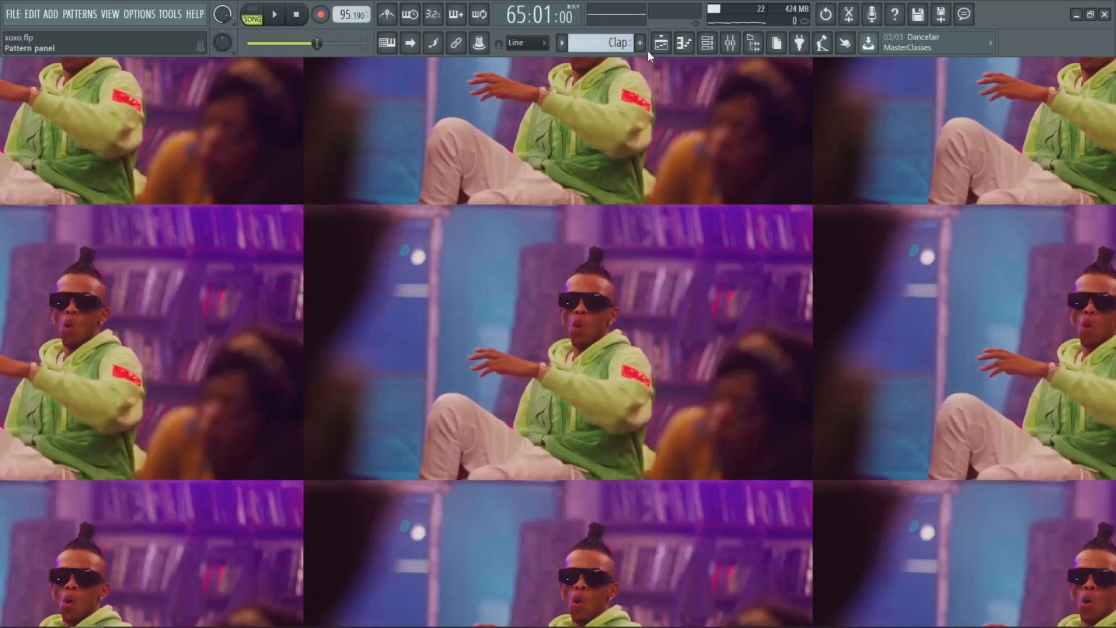
Reopen the playlist and play the song from bar 65 while viewing the arrangement through to its end.
left_click(663, 45)
key("space")
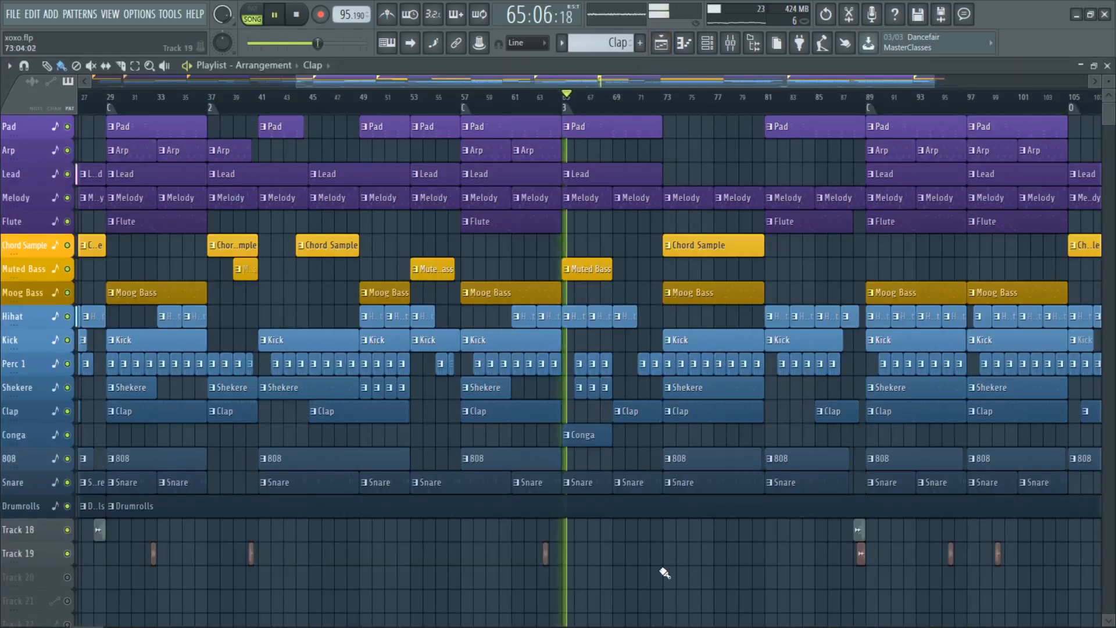
scroll(628, 596, "down", 3)
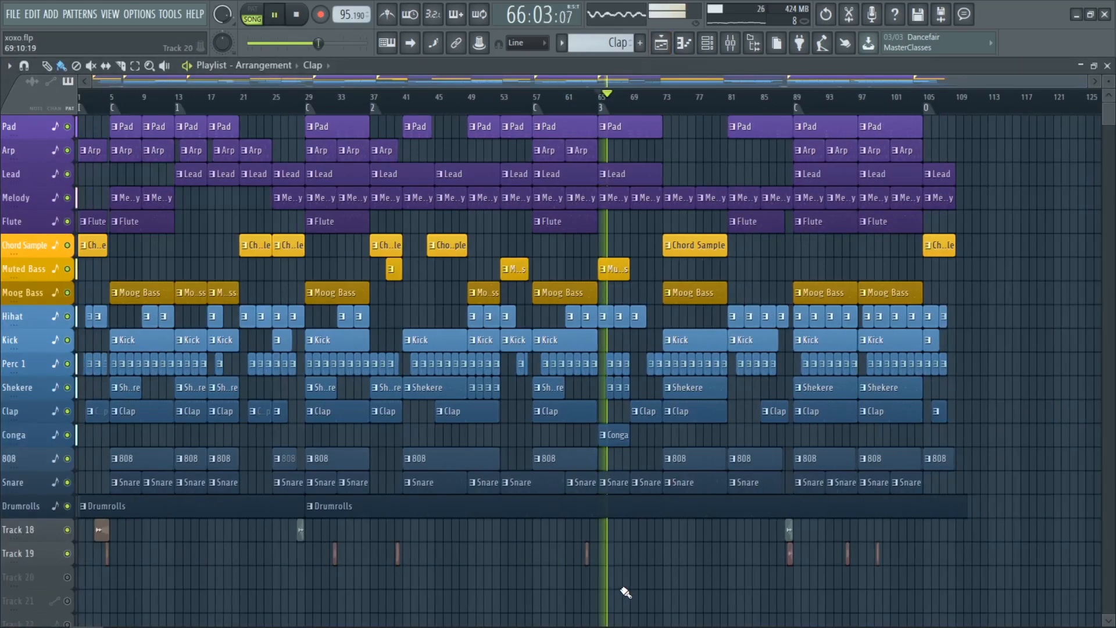
scroll(1052, 609, "up", 2)
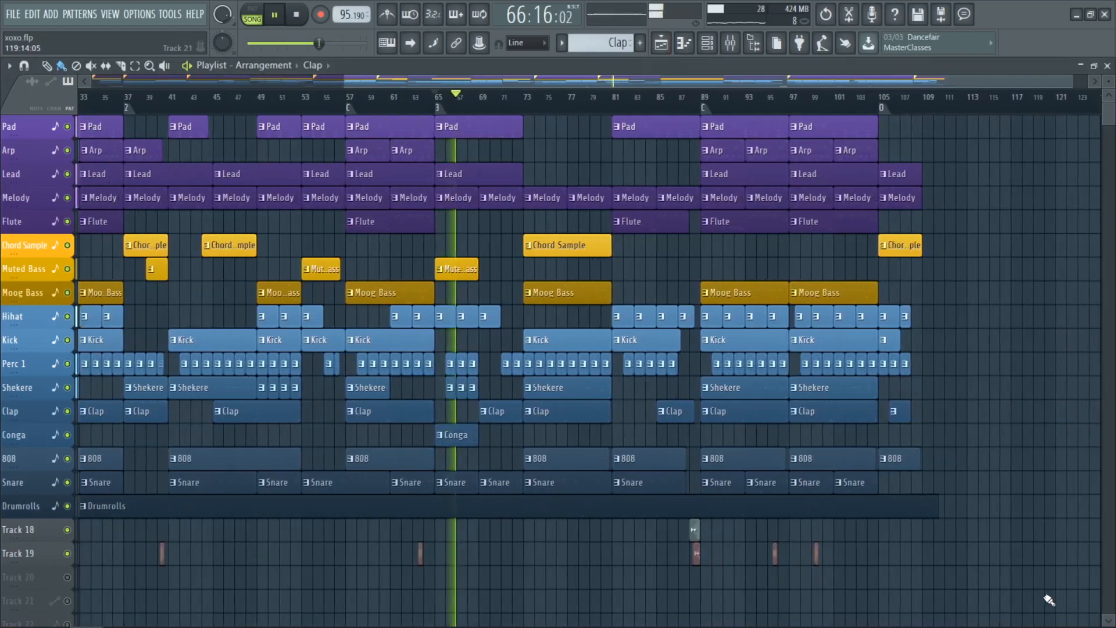
scroll(1044, 603, "up", 1)
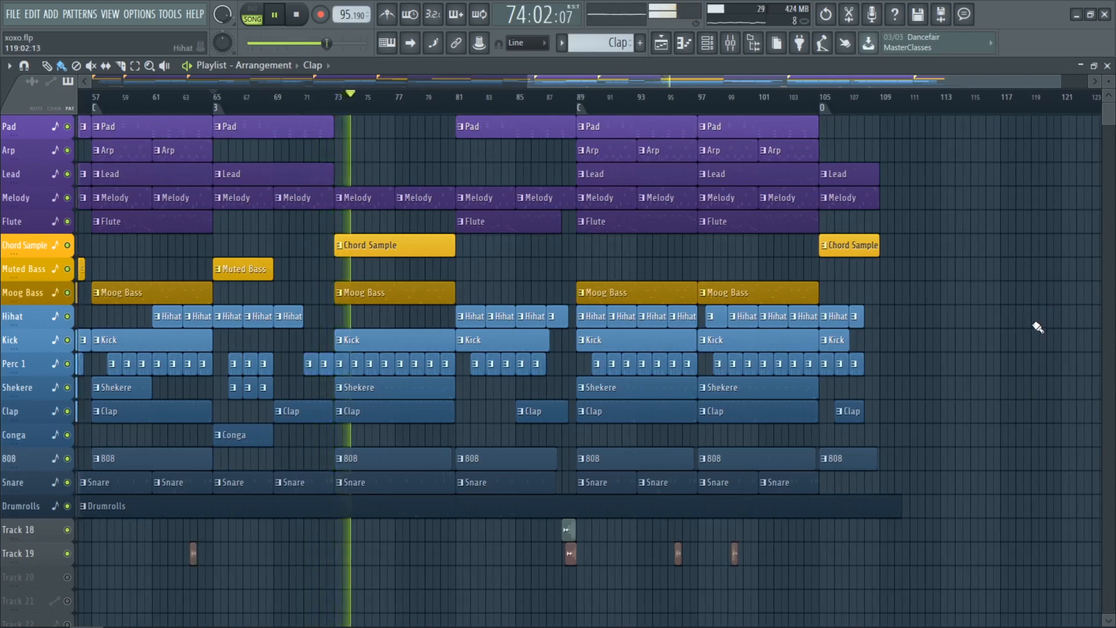
Enlarge the playlist tracks to examine the clip contents during playback, and return to the compact view of the whole song.
left_click_drag(1107, 84, 1107, 93)
scroll(1086, 226, "down", 6)
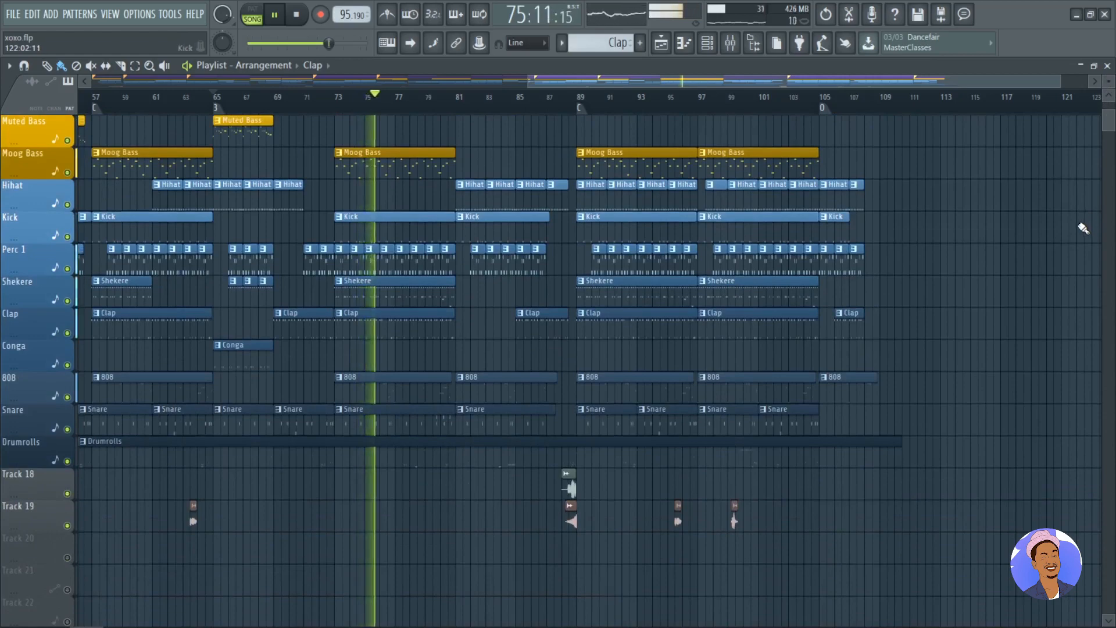
scroll(1084, 228, "up", 3)
scroll(1085, 228, "up", 3)
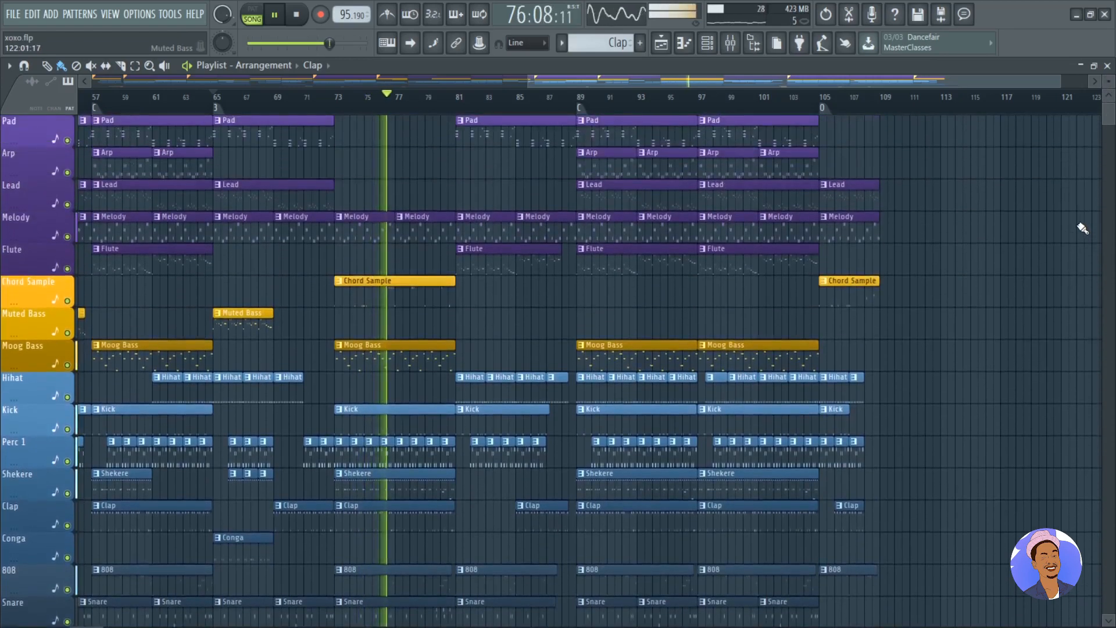
scroll(1082, 227, "down", 3)
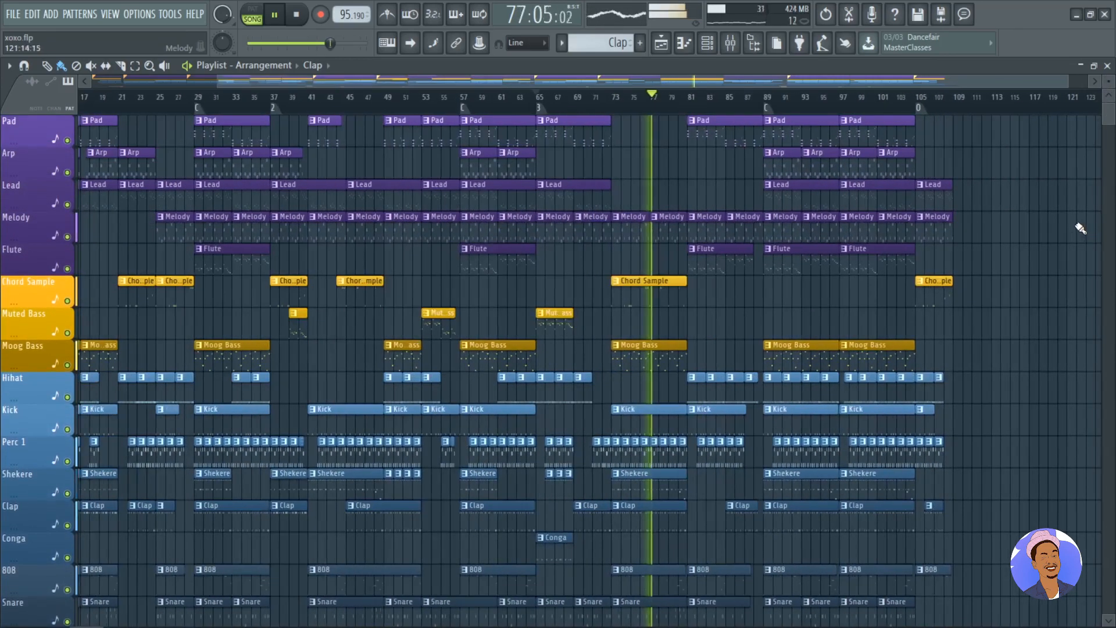
right_click(1080, 228, "ctrl")
scroll(508, 605, "down", 2)
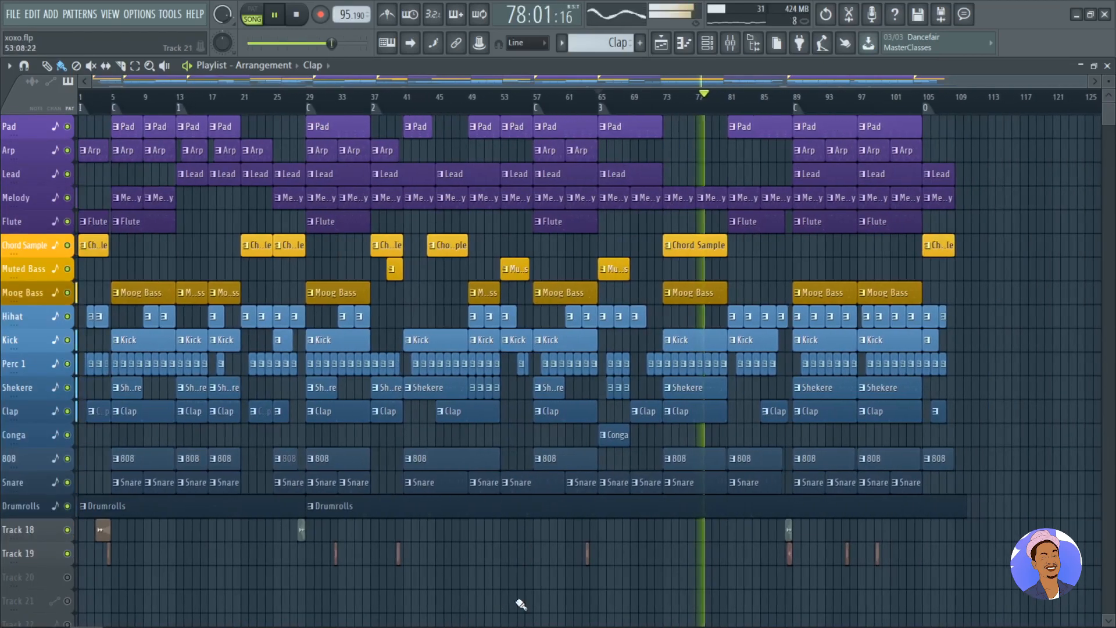
Check the mixer levels while the song plays, and close both the mixer and the playlist.
left_click(732, 44)
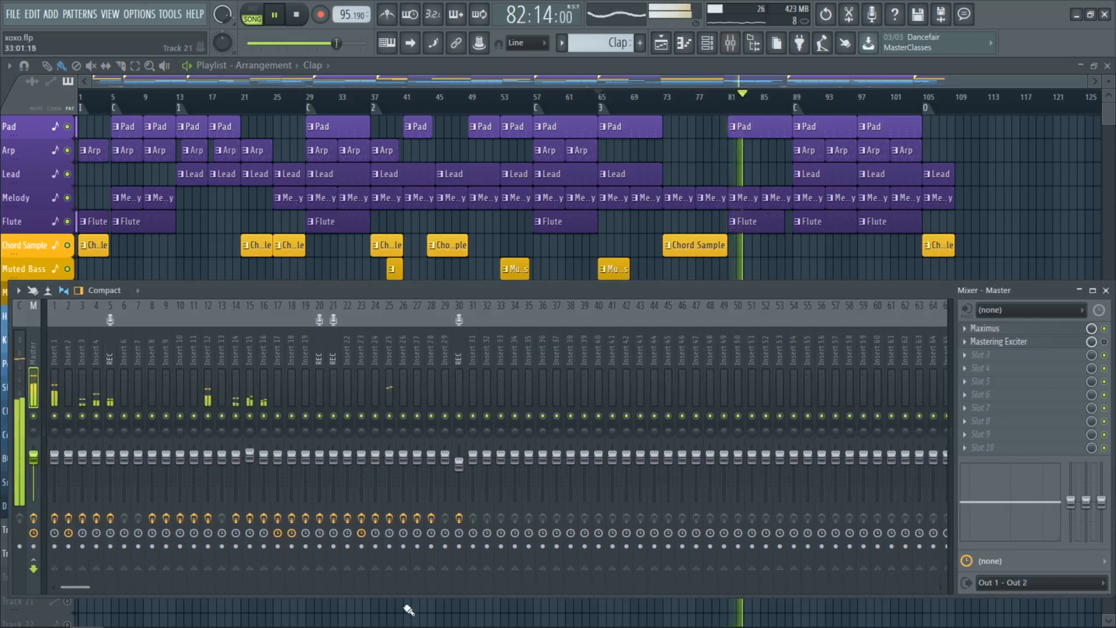
left_click(1106, 290)
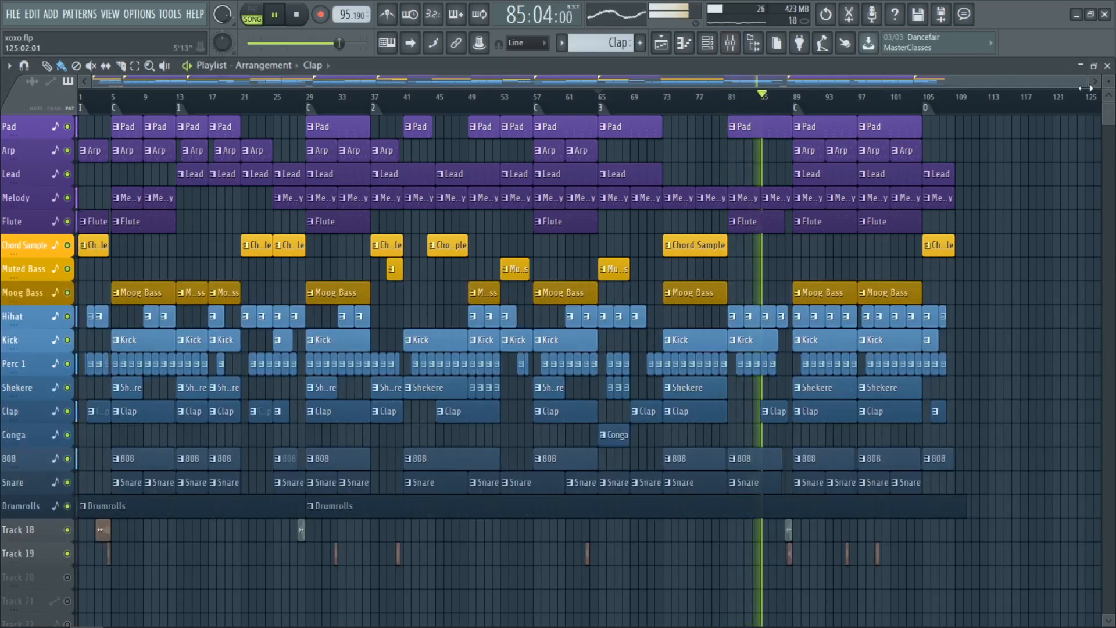
left_click(1108, 67)
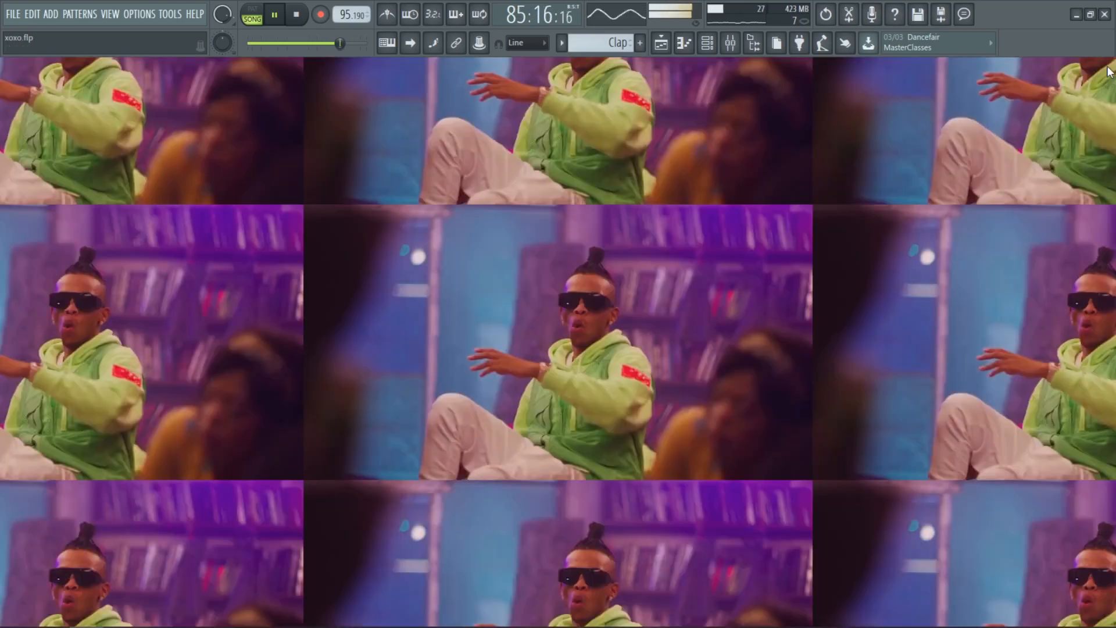
Show the channel rack, select the Drumrolls pattern, and bring the playlist back up.
left_click(709, 44)
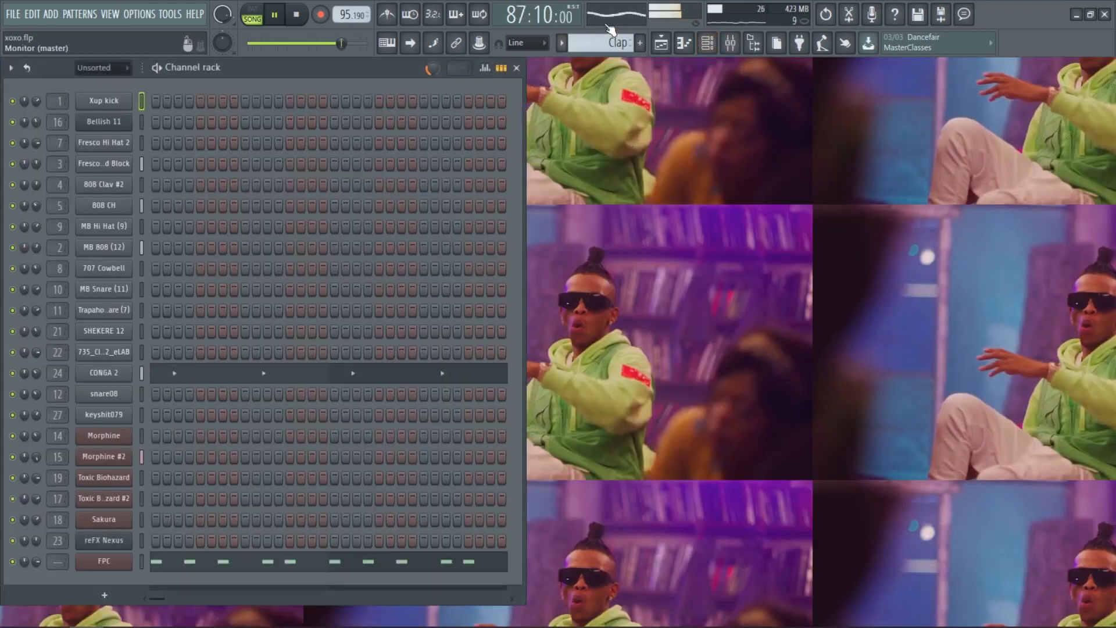
left_click(561, 42)
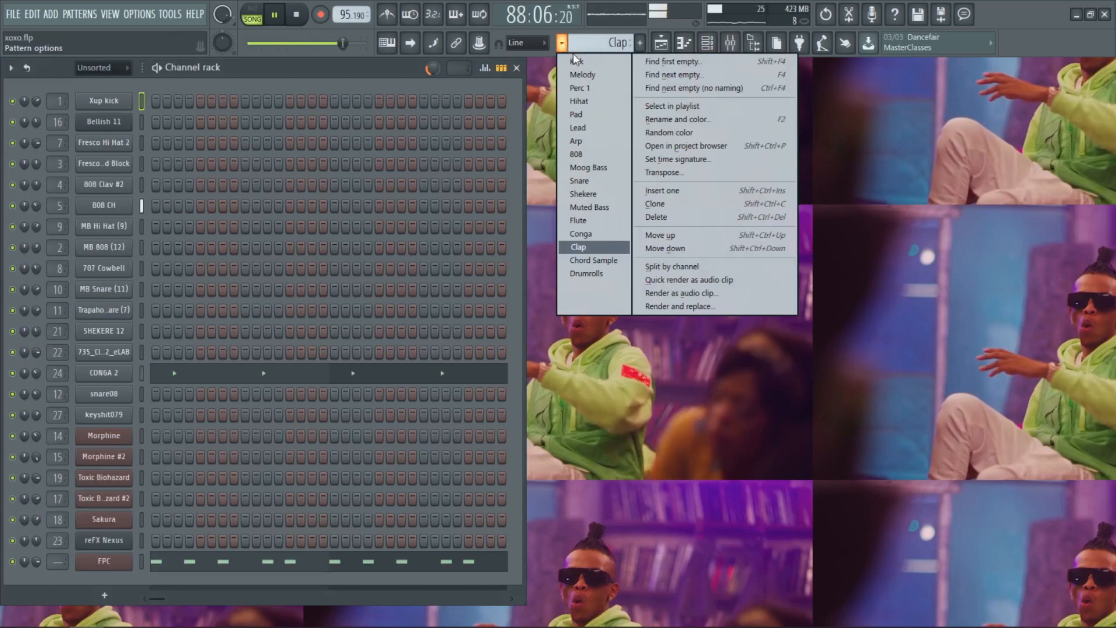
left_click(592, 274)
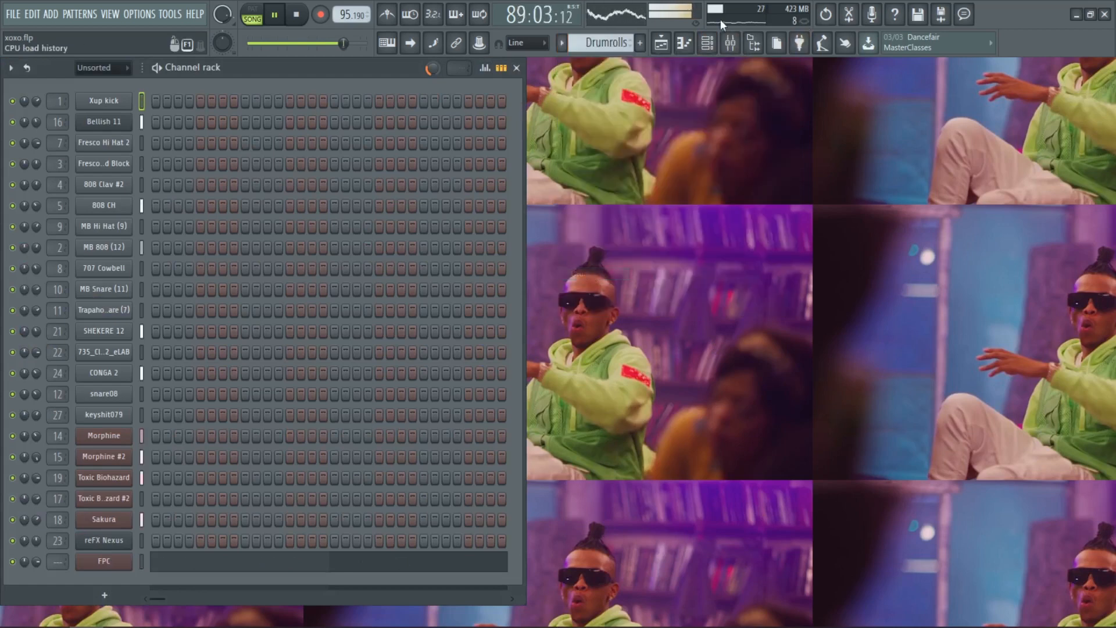
left_click(662, 44)
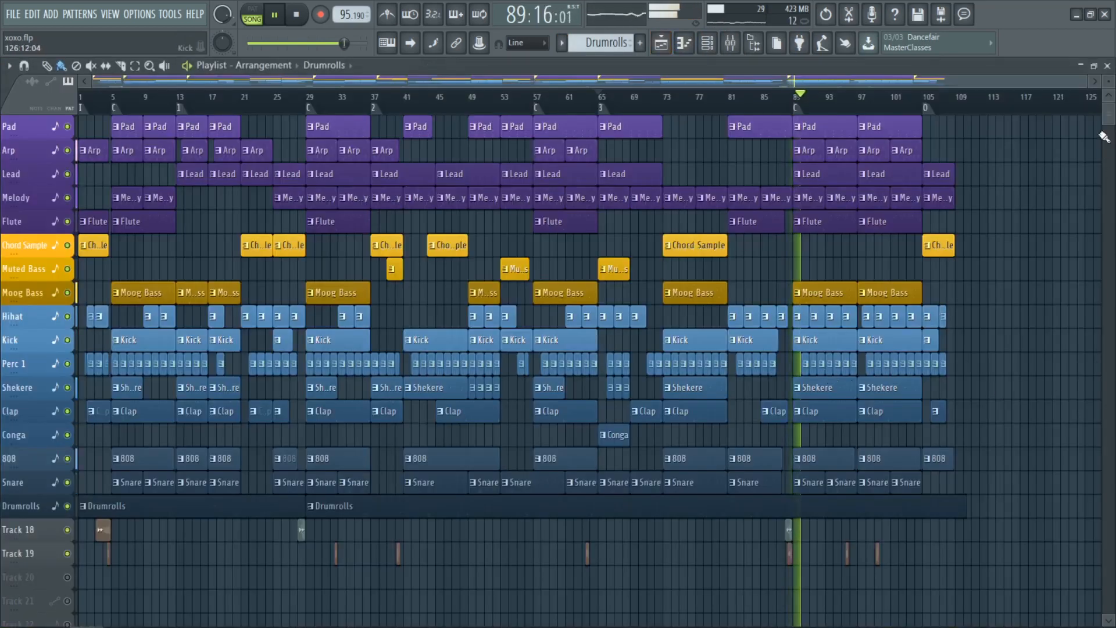
Examine the full arrangement with taller tracks as the song plays on, and close the playlist and channel rack.
left_click_drag(1108, 86, 1108, 100)
scroll(990, 371, "down", 2)
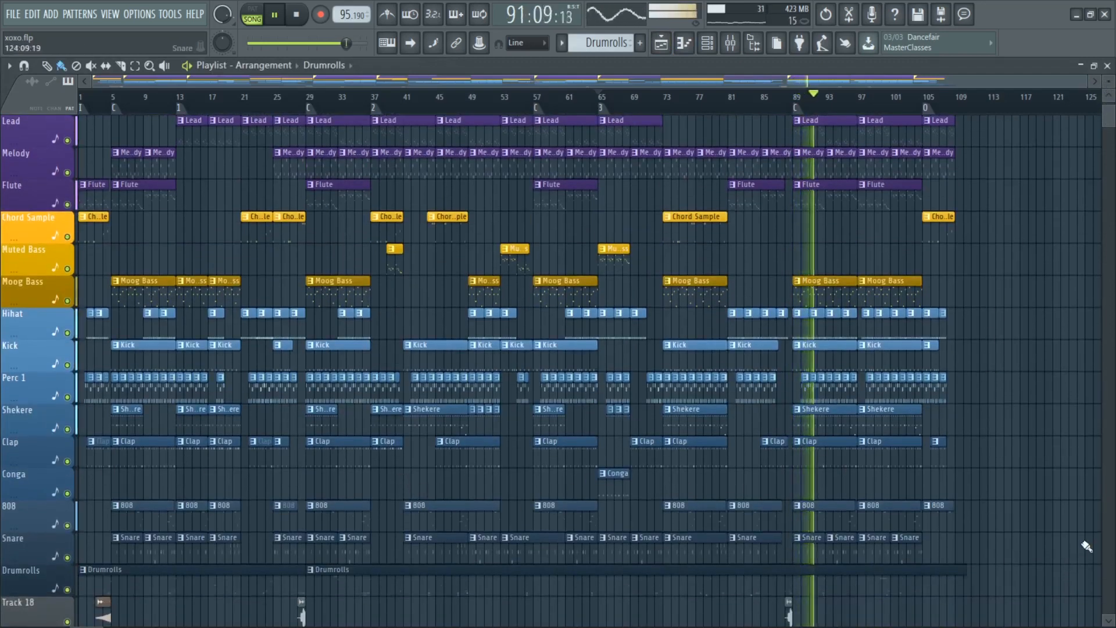
scroll(1076, 545, "up", 4)
scroll(1002, 539, "down", 3)
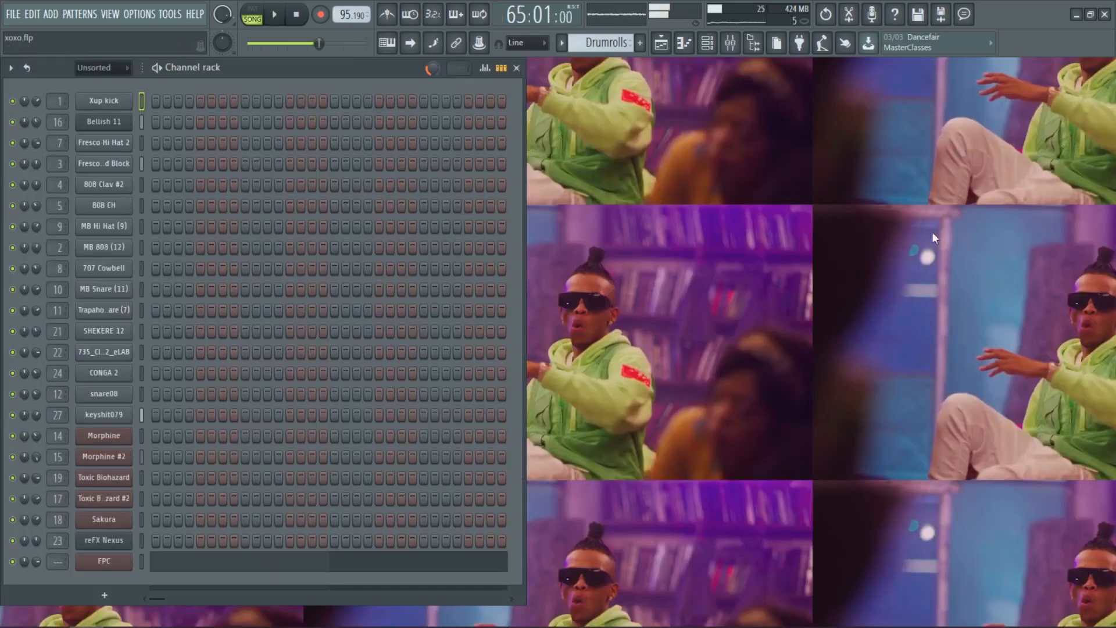
left_click(517, 69)
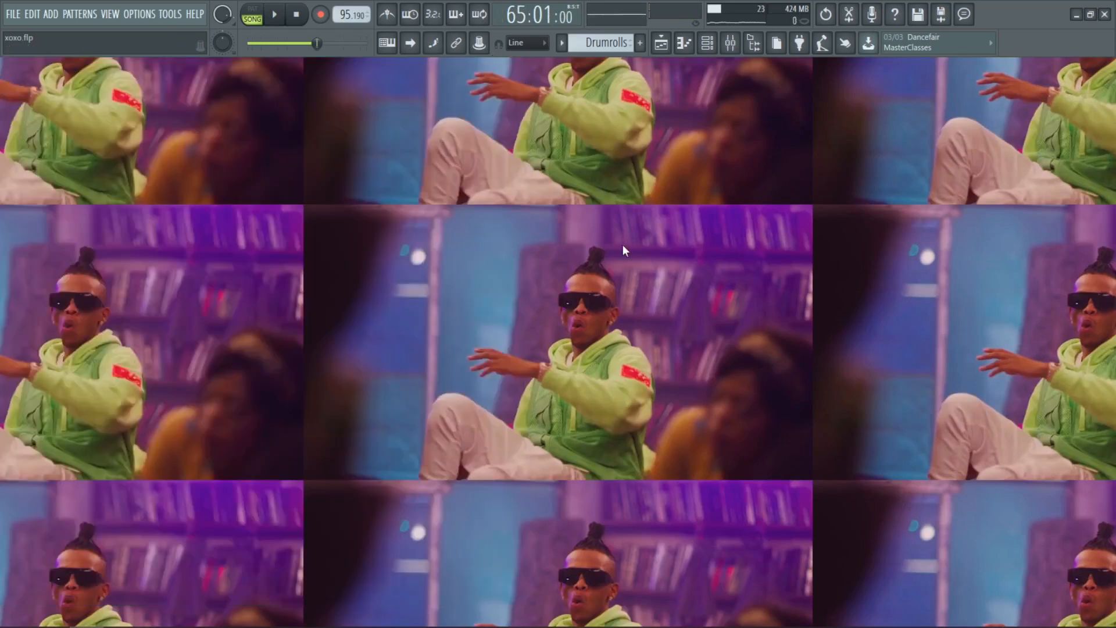